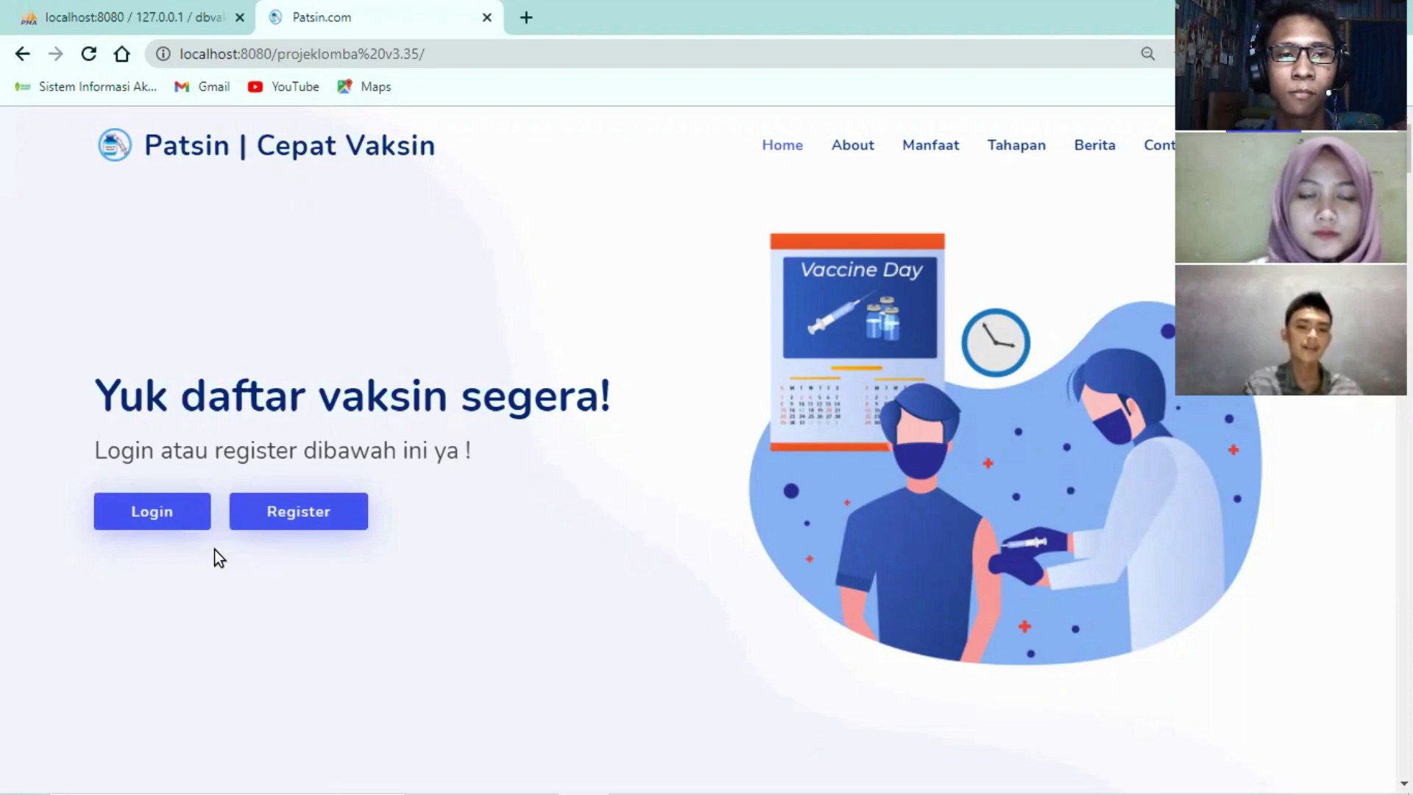
Highlight the 'KENALAN YUK DENGAN WEB APPLICATION INI !' label in the About section
{"action": "scroll", "coordinate": [422, 583], "scroll_direction": "down", "scroll_amount": 8}
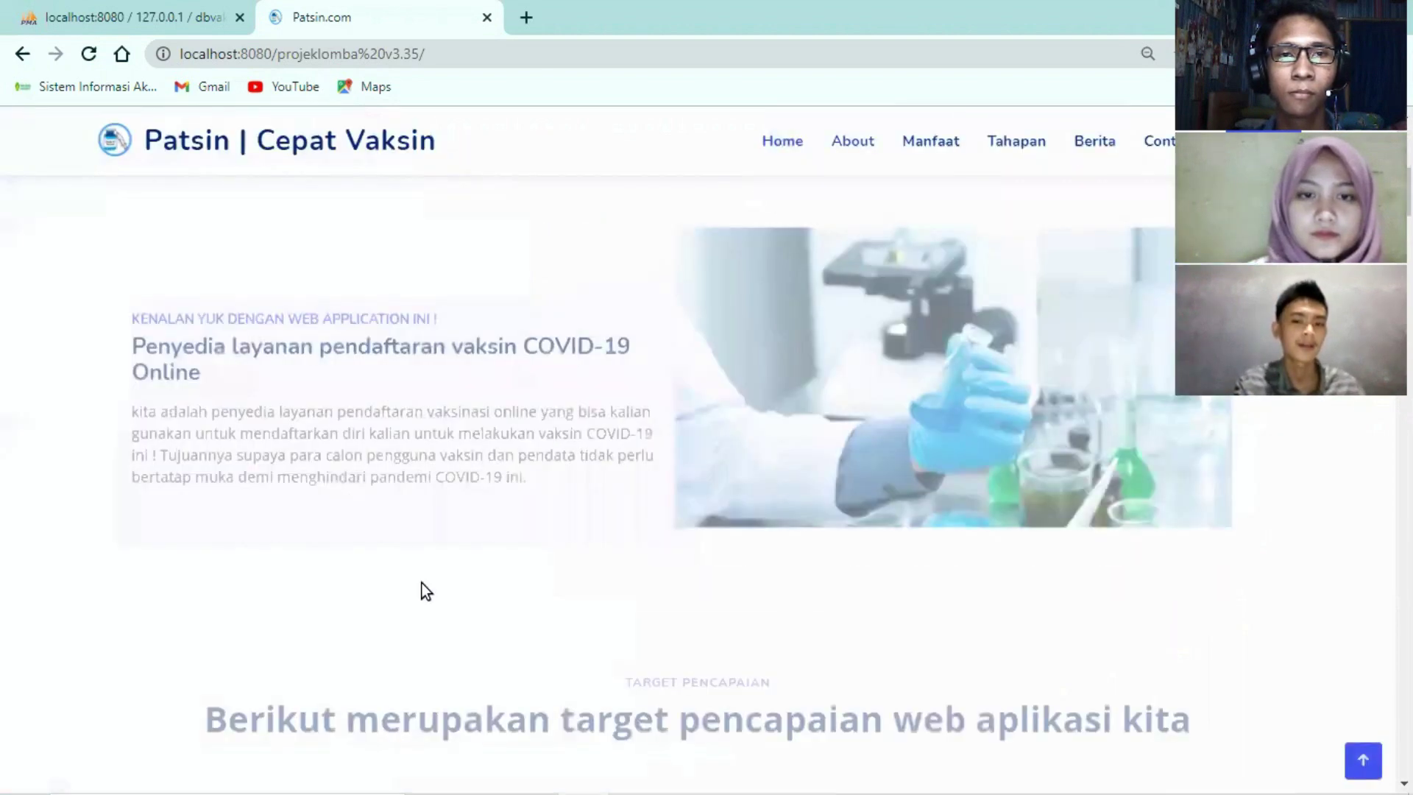
{"action": "scroll", "coordinate": [421, 582], "scroll_direction": "up", "scroll_amount": 1}
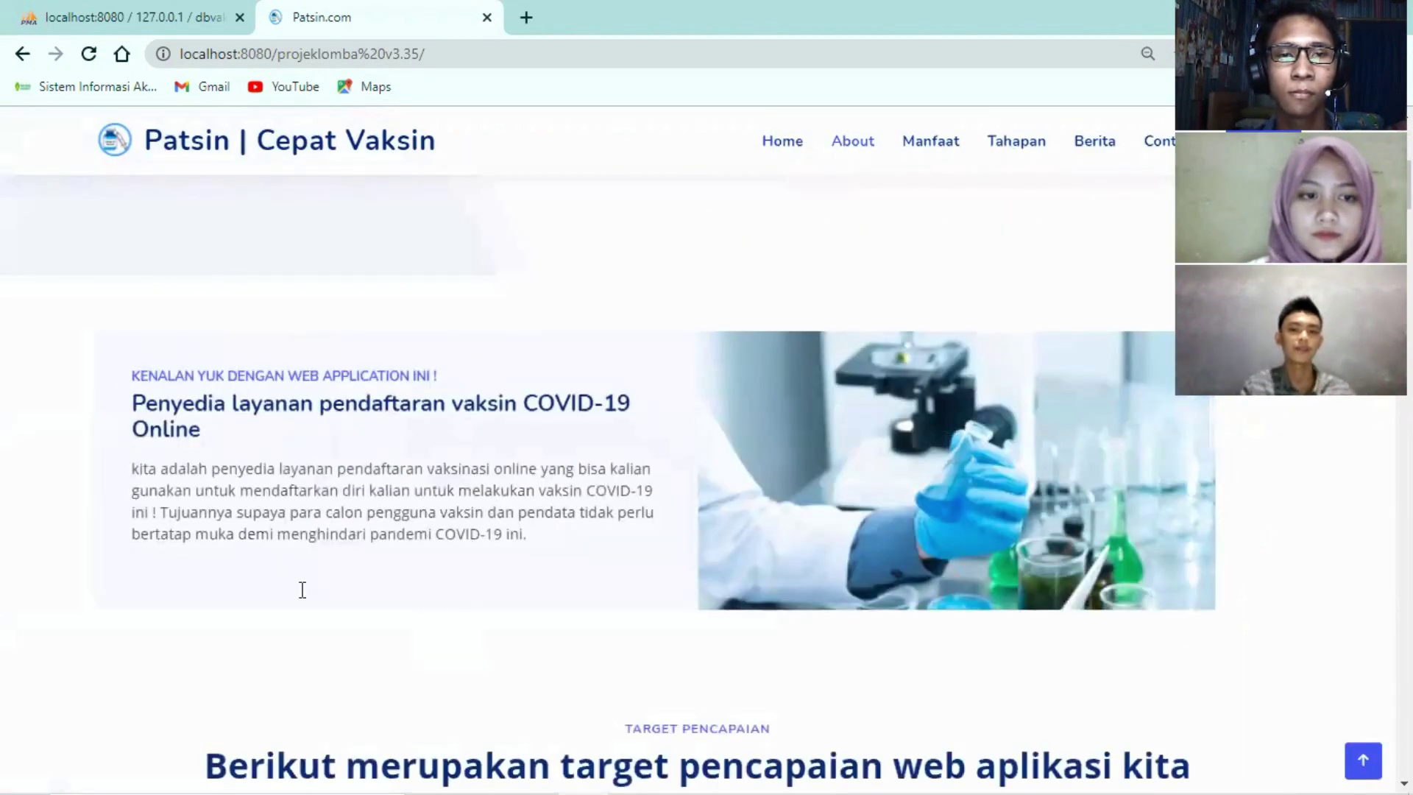
{"action": "left_click_drag", "start_coordinate": [128, 378], "coordinate": [450, 376]}
Highlight the TARGET PENCAPAIAN label, then continue down past the statistics counters
{"action": "scroll", "coordinate": [449, 534], "scroll_direction": "down", "scroll_amount": 3}
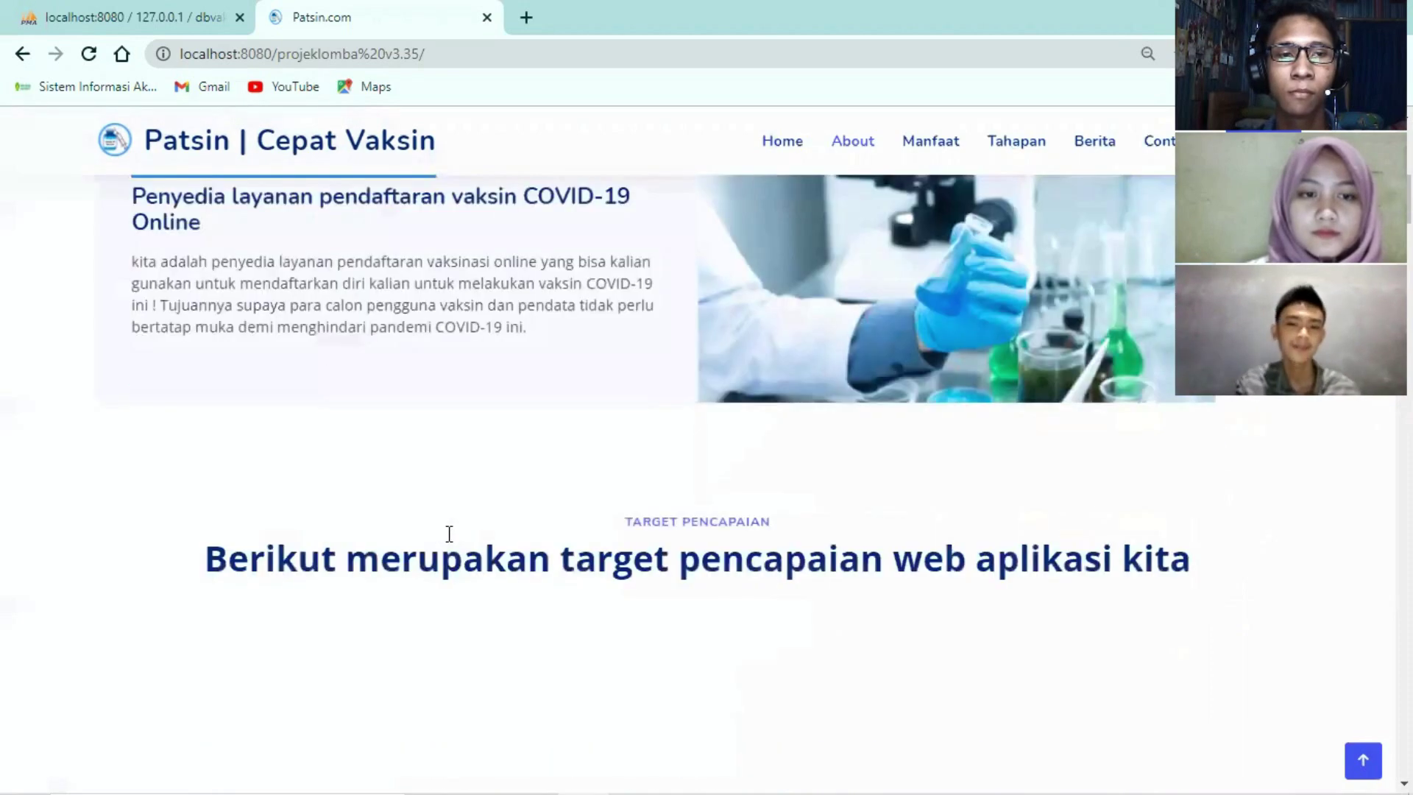
{"action": "scroll", "coordinate": [448, 534], "scroll_direction": "down", "scroll_amount": 4}
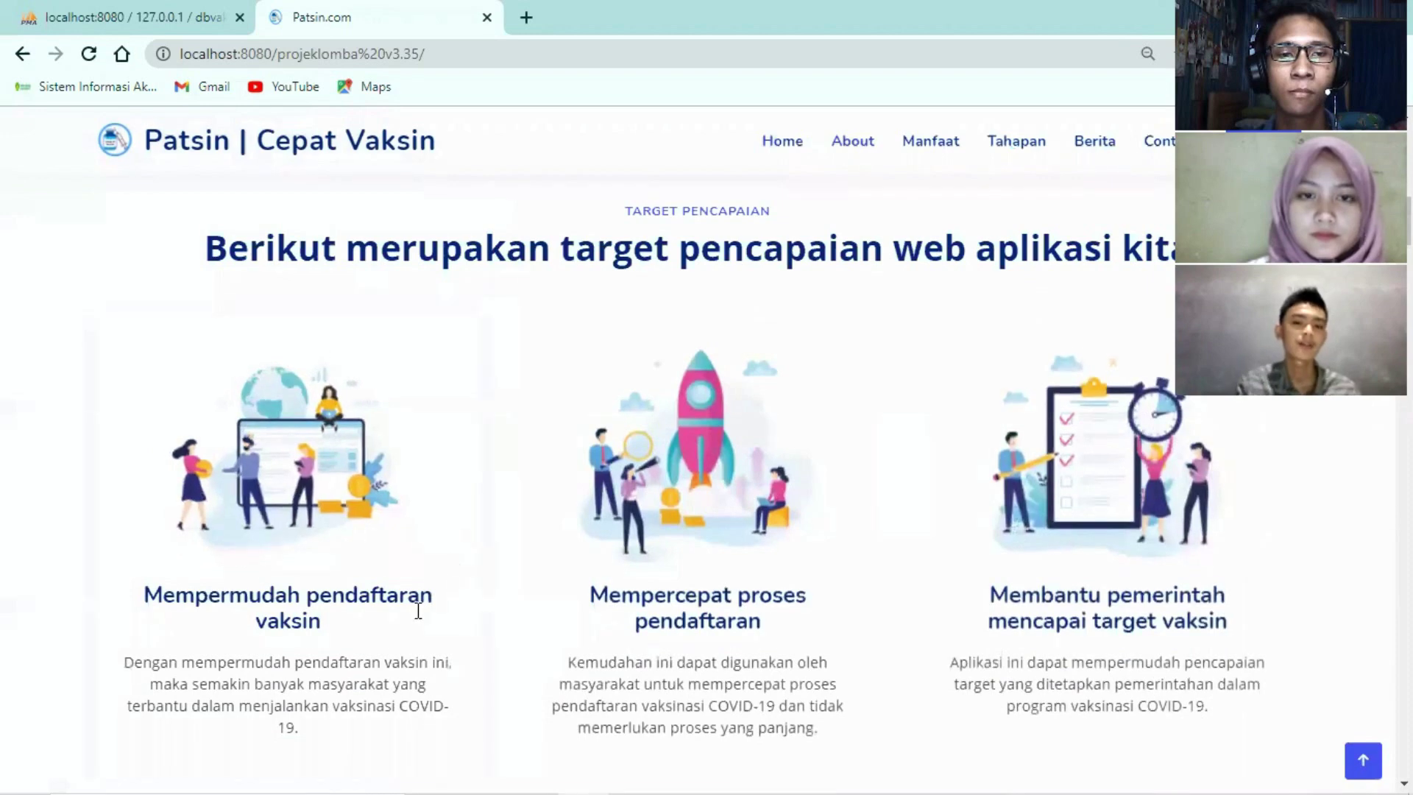
{"action": "left_click_drag", "start_coordinate": [617, 211], "coordinate": [758, 211]}
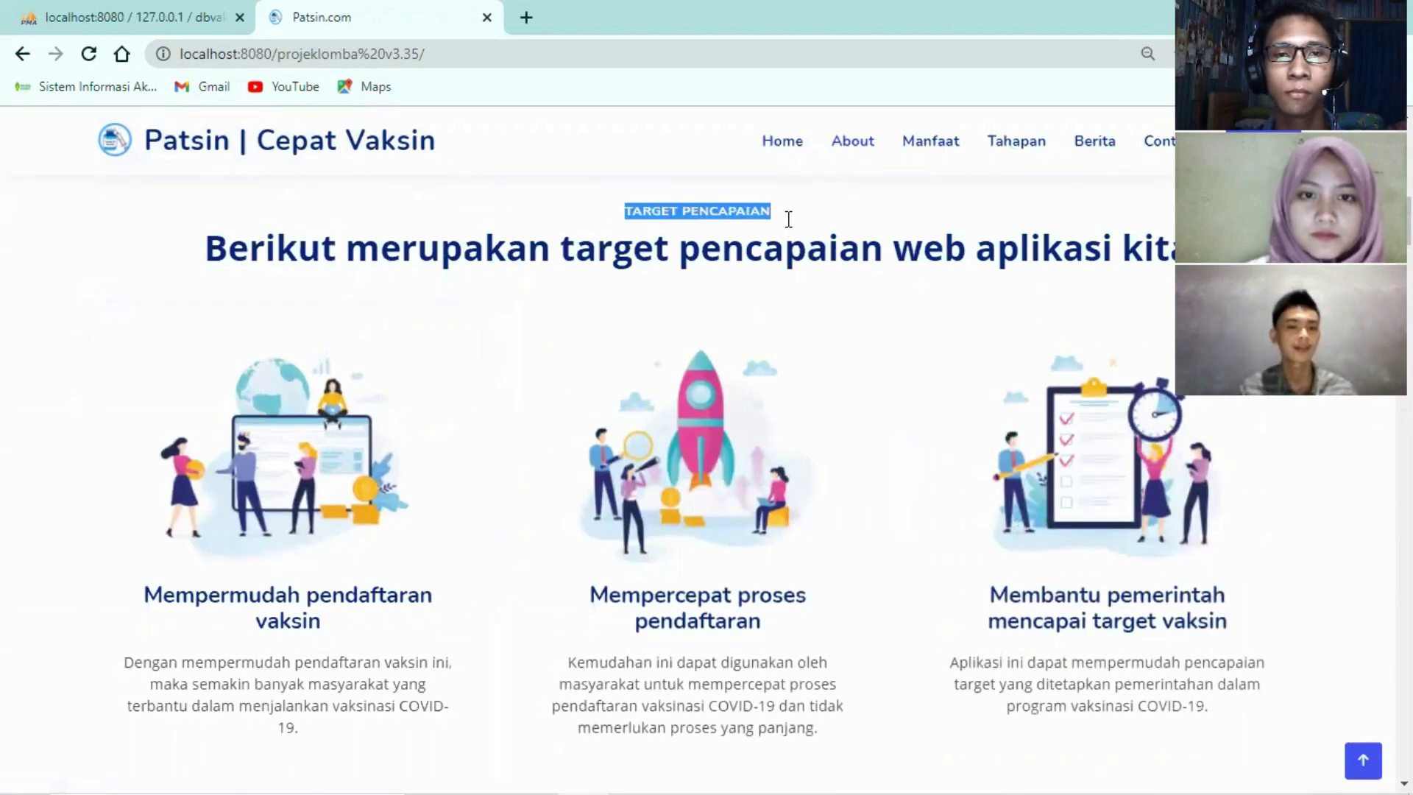
{"action": "scroll", "coordinate": [699, 555], "scroll_direction": "down", "scroll_amount": 8}
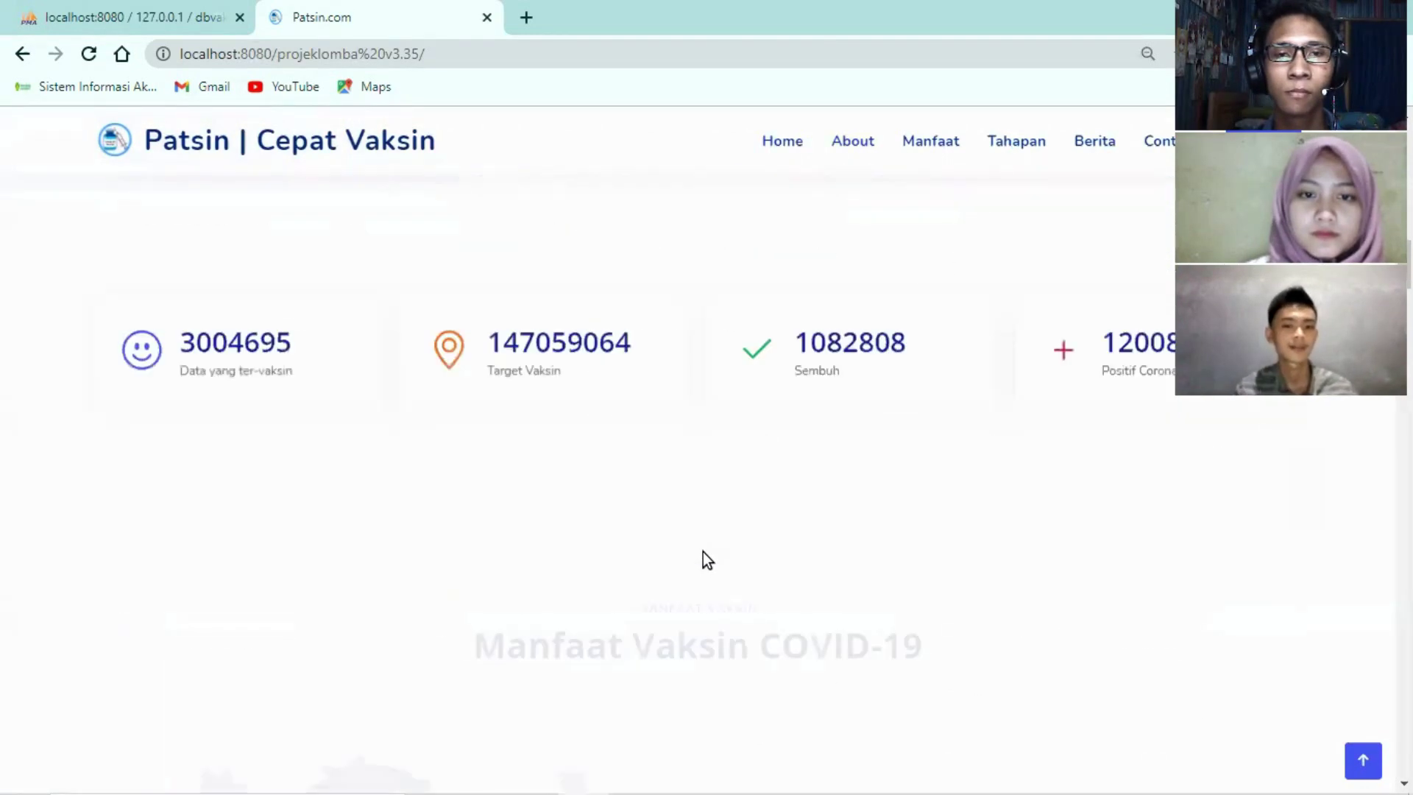
{"action": "scroll", "coordinate": [703, 551], "scroll_direction": "up", "scroll_amount": 1}
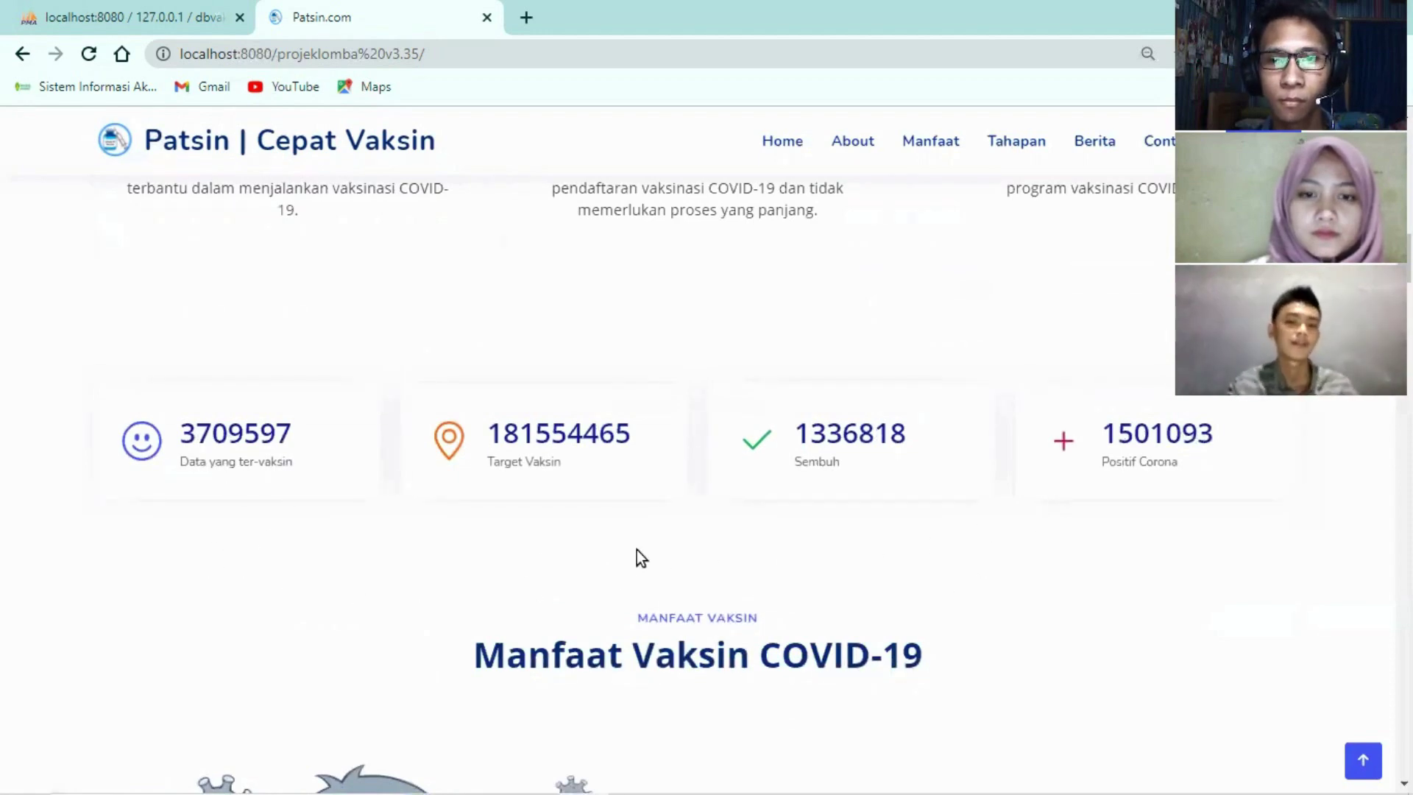
{"action": "scroll", "coordinate": [372, 479], "scroll_direction": "down", "scroll_amount": 5}
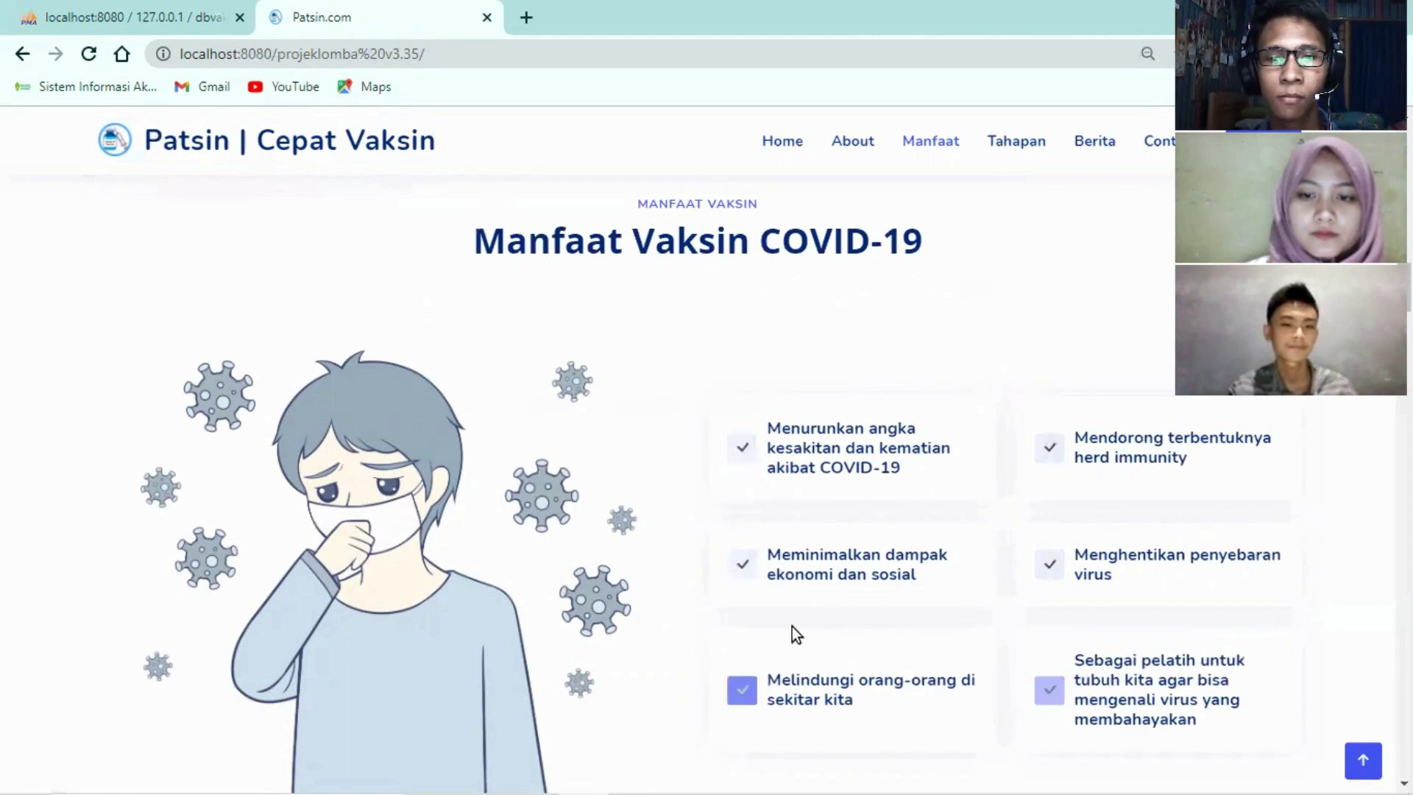
Highlight the 'Informasi mengenai Vaksin COVID-19' heading and view the GOLONGAN PENERIMA and TAHAPAN tabs
{"action": "scroll", "coordinate": [763, 622], "scroll_direction": "down", "scroll_amount": 2}
{"action": "scroll", "coordinate": [758, 614], "scroll_direction": "down", "scroll_amount": 8}
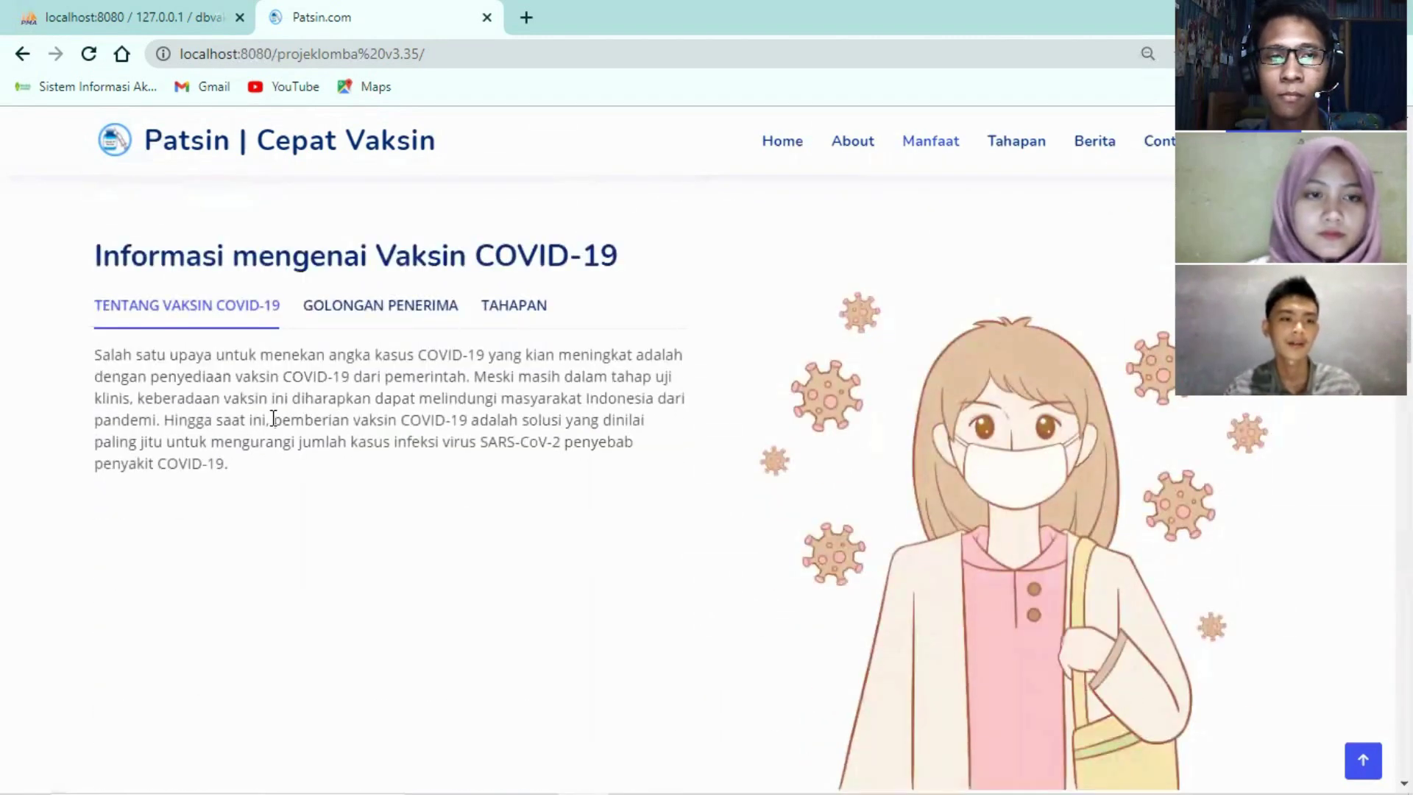
{"action": "left_click_drag", "start_coordinate": [103, 256], "coordinate": [629, 266]}
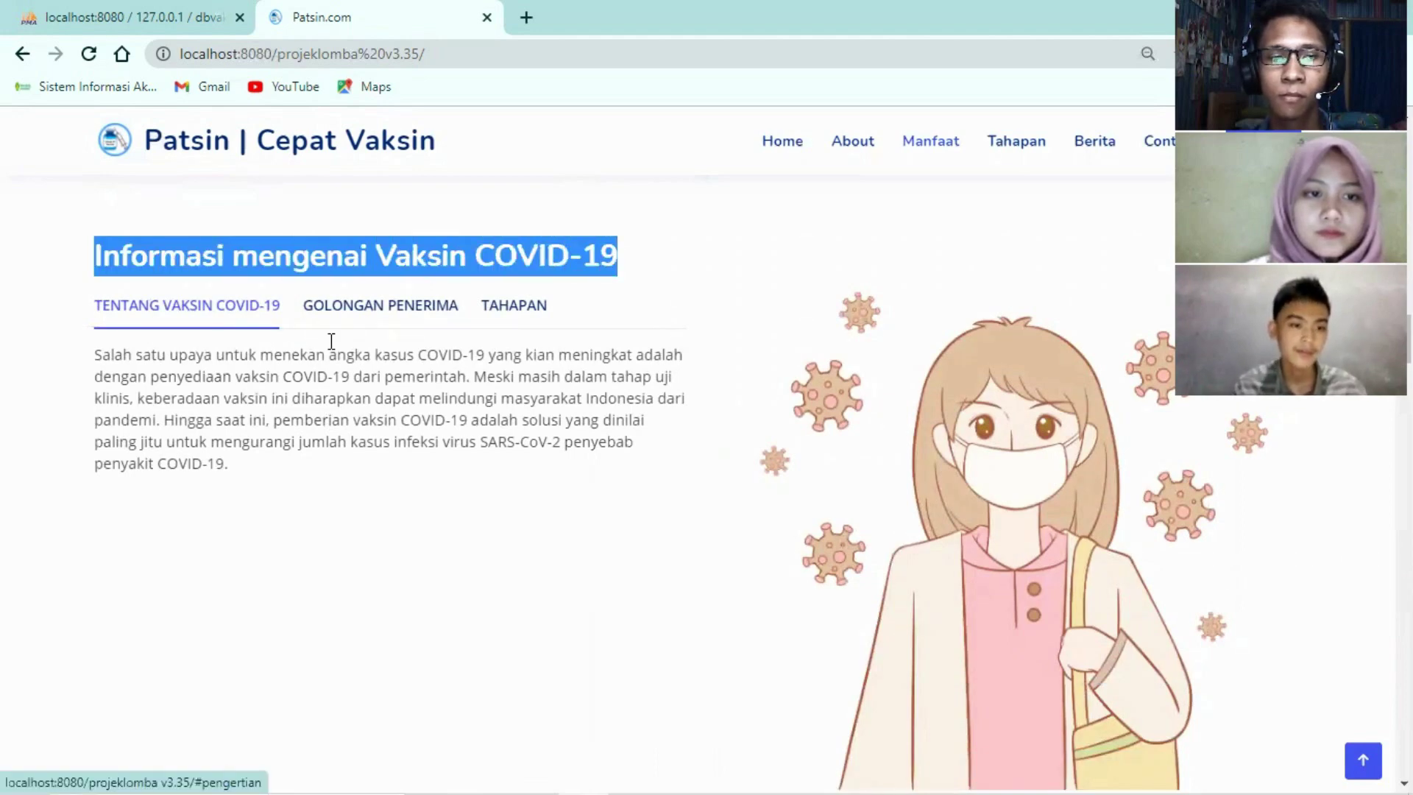
{"action": "left_click", "coordinate": [340, 313]}
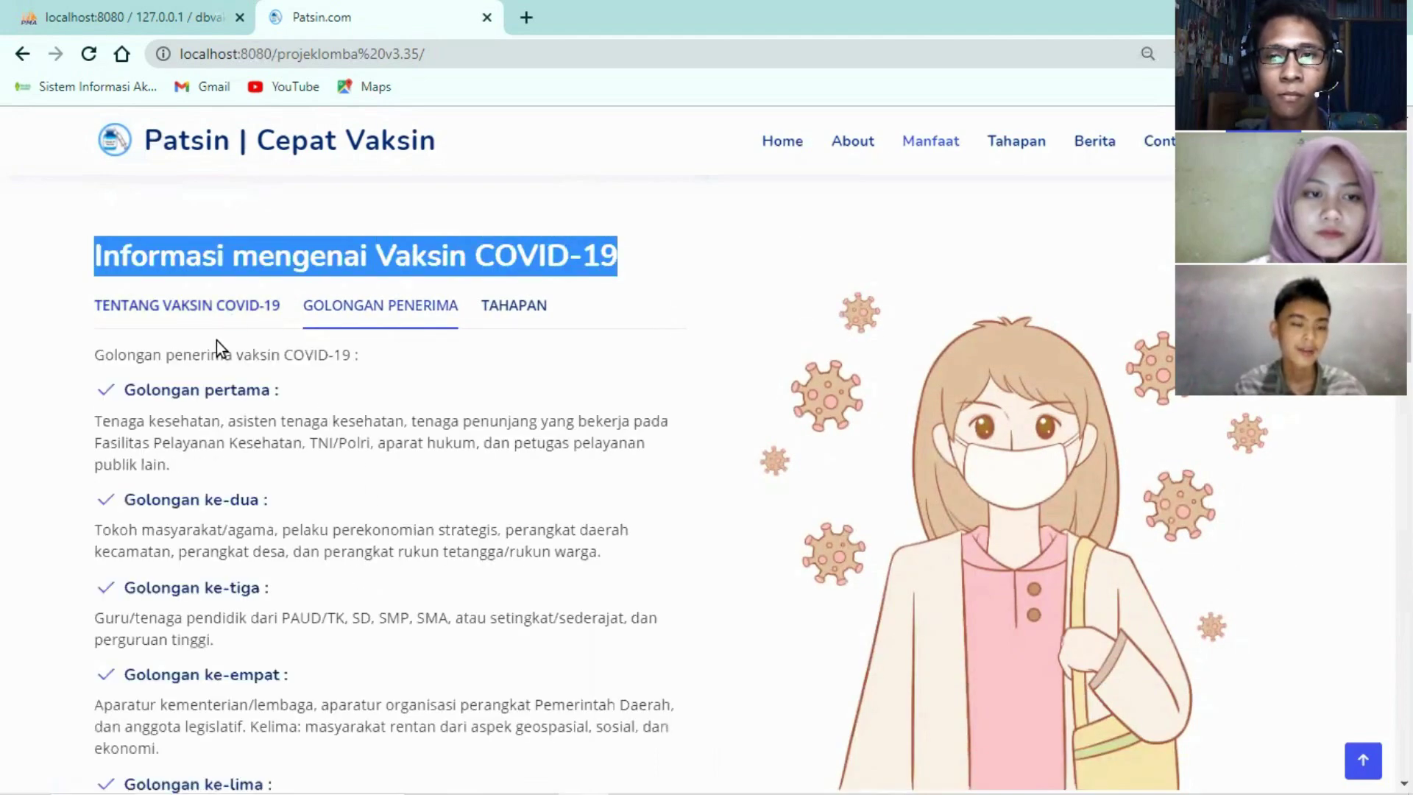
{"action": "left_click", "coordinate": [498, 313]}
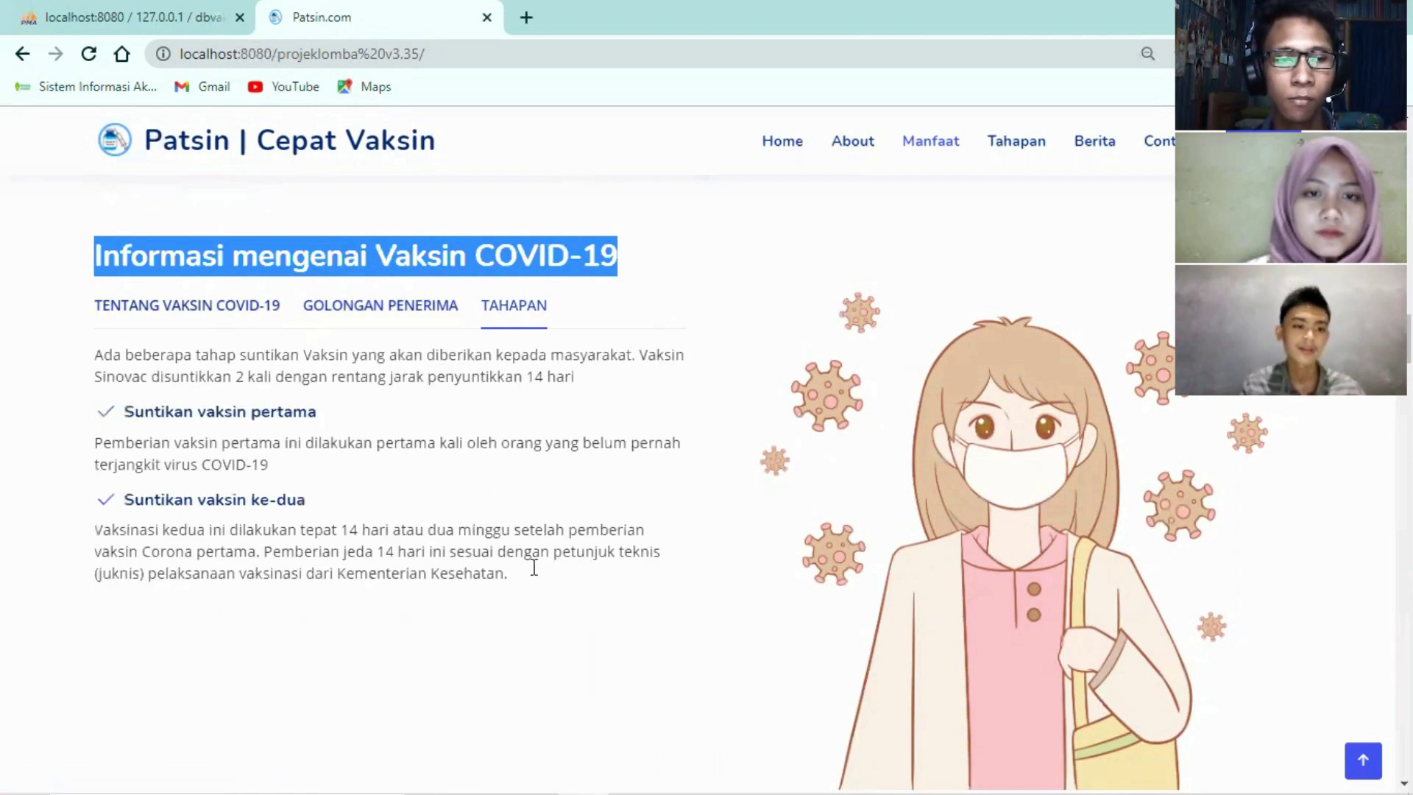
Move past the Macam-macam vaksin COVID-19 list down to Alur Pelayanan Vaksinasi Covid-19
{"action": "scroll", "coordinate": [534, 568], "scroll_direction": "down", "scroll_amount": 9}
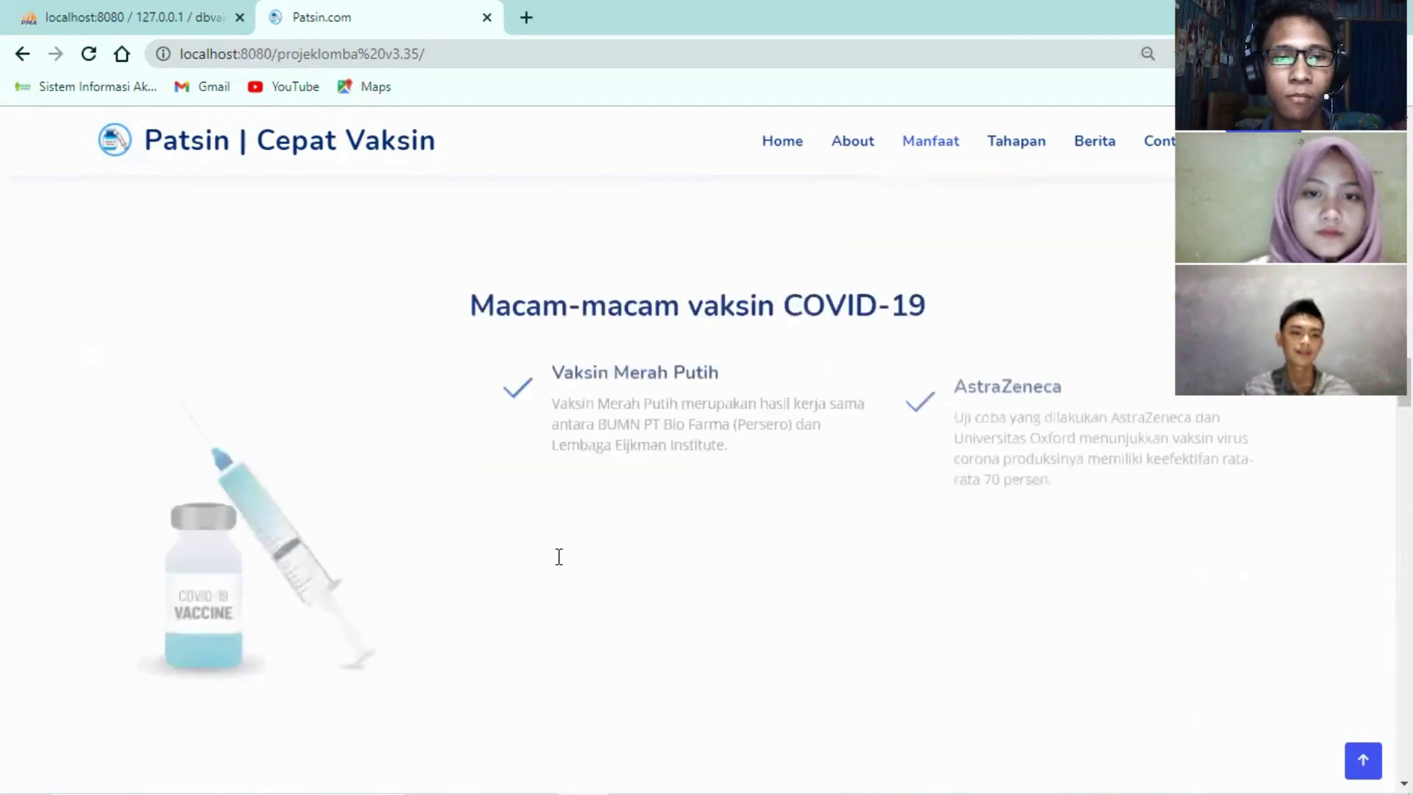
{"action": "scroll", "coordinate": [559, 557], "scroll_direction": "down", "scroll_amount": 1}
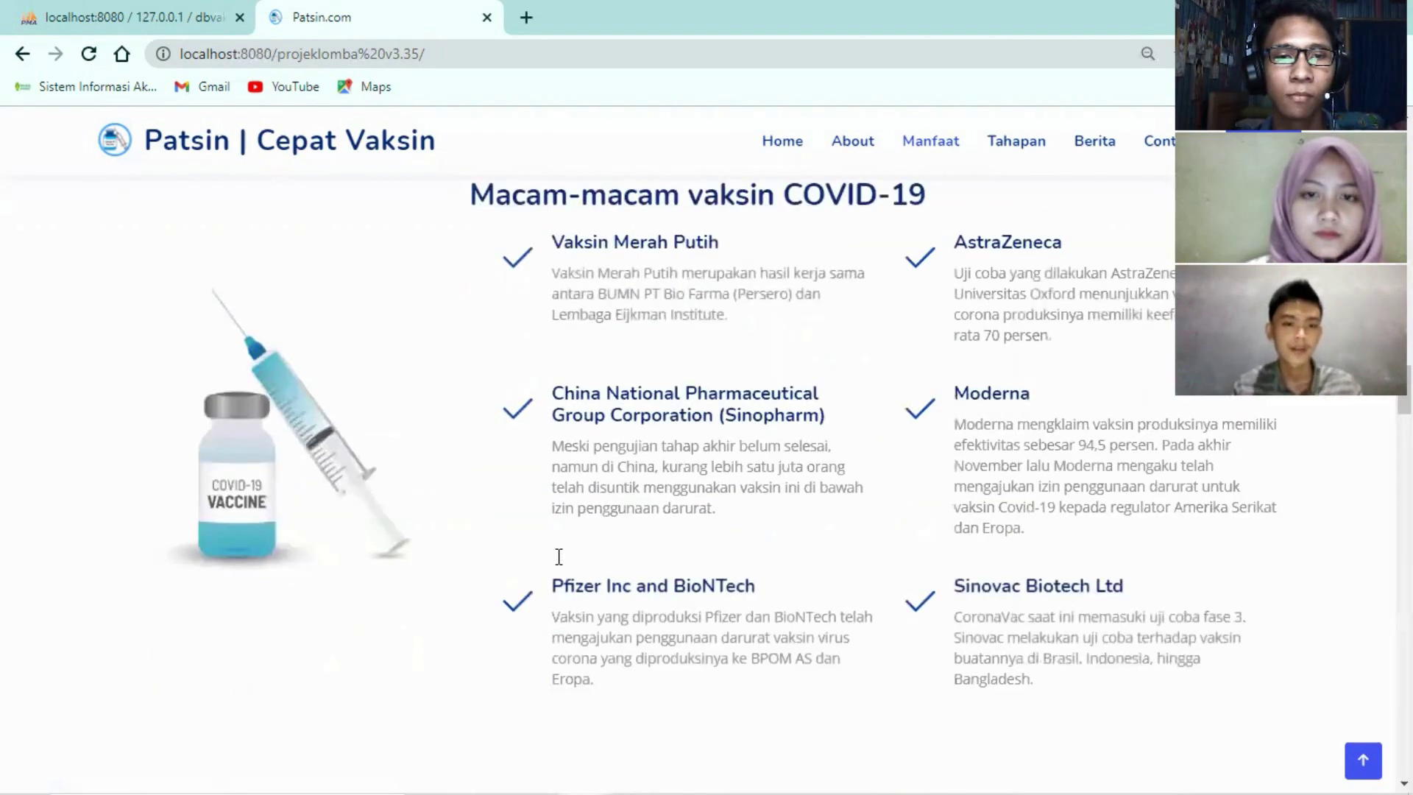
{"action": "scroll", "coordinate": [540, 359], "scroll_direction": "up", "scroll_amount": 1}
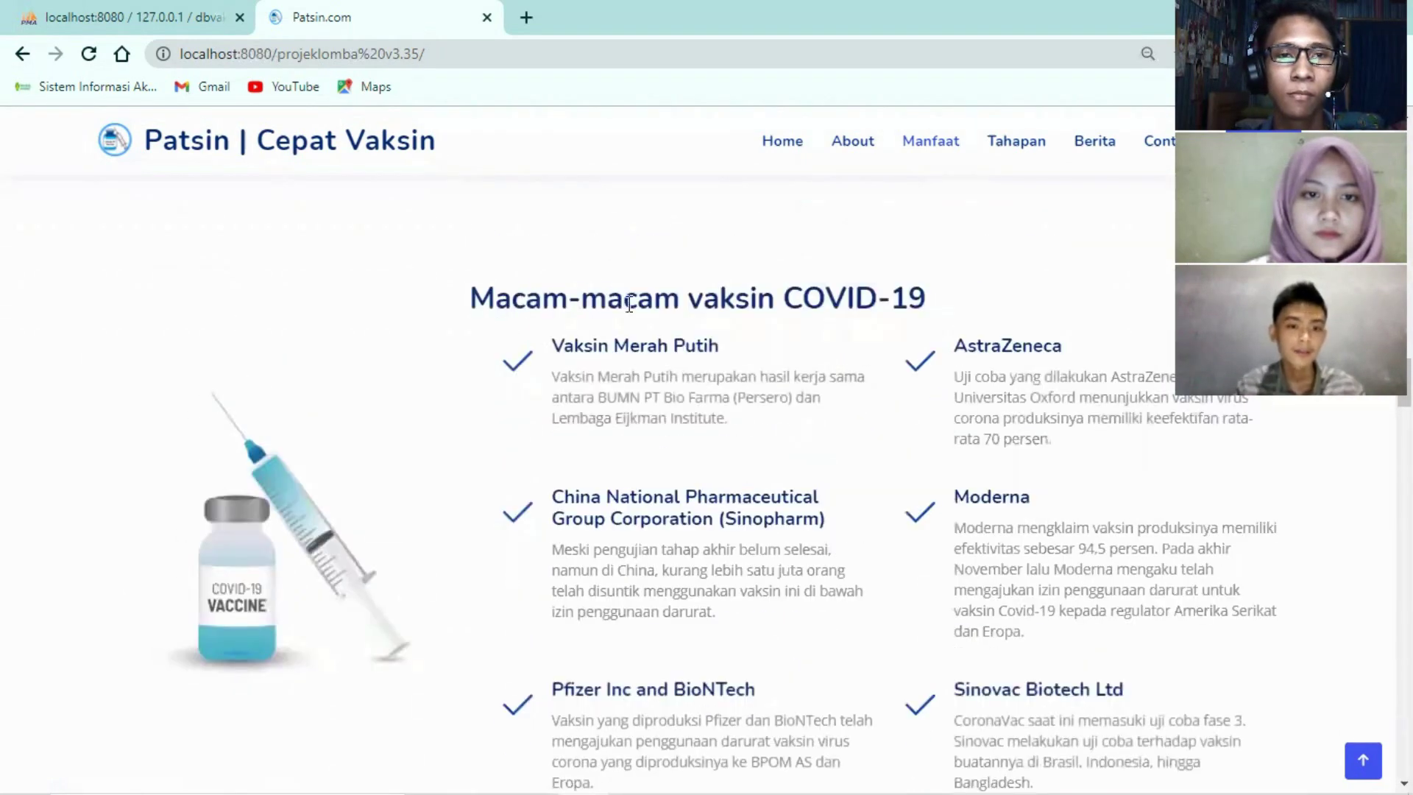
{"action": "left_click_drag", "start_coordinate": [467, 298], "coordinate": [894, 321]}
{"action": "scroll", "coordinate": [786, 378], "scroll_direction": "down", "scroll_amount": 1}
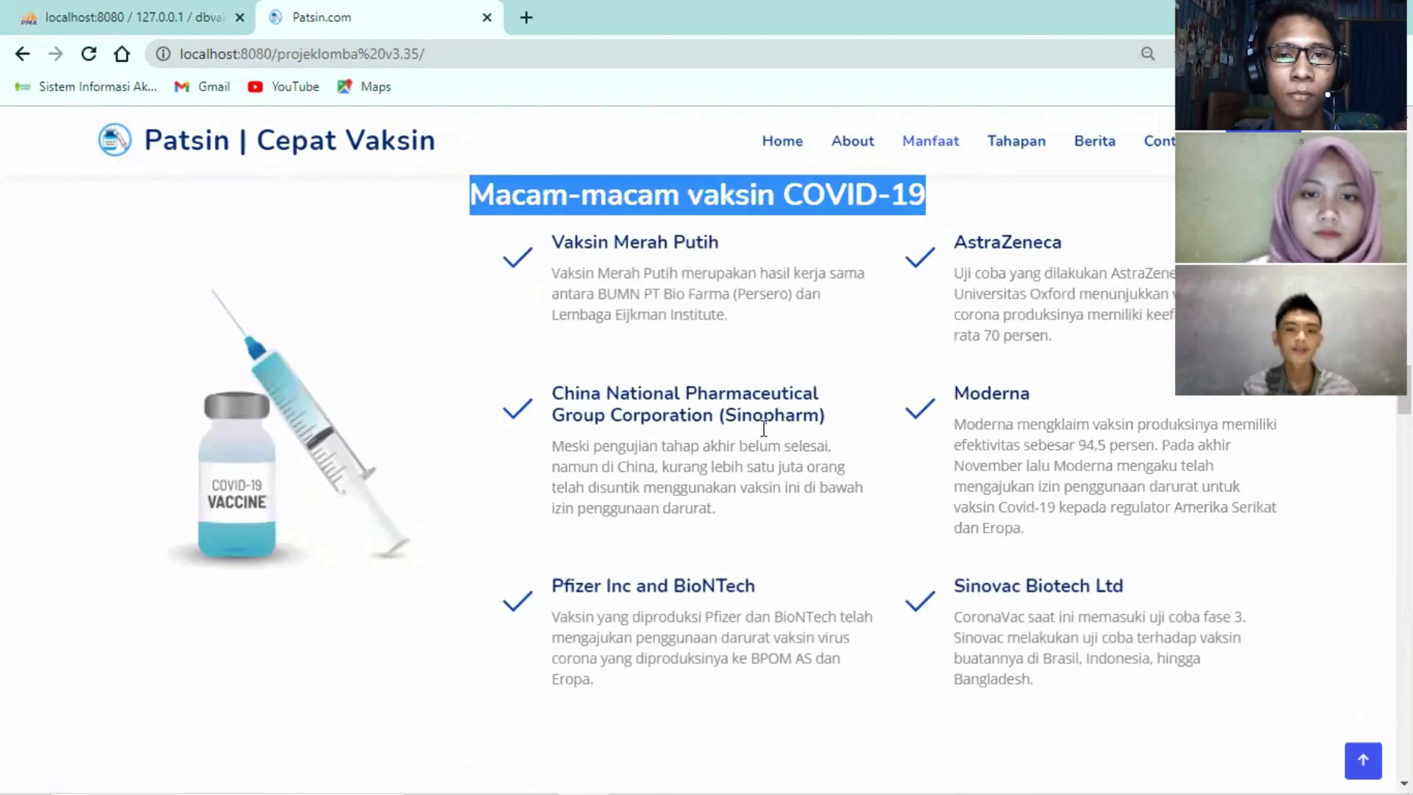
{"action": "scroll", "coordinate": [721, 545], "scroll_direction": "down", "scroll_amount": 2}
{"action": "scroll", "coordinate": [721, 545], "scroll_direction": "up", "scroll_amount": 2}
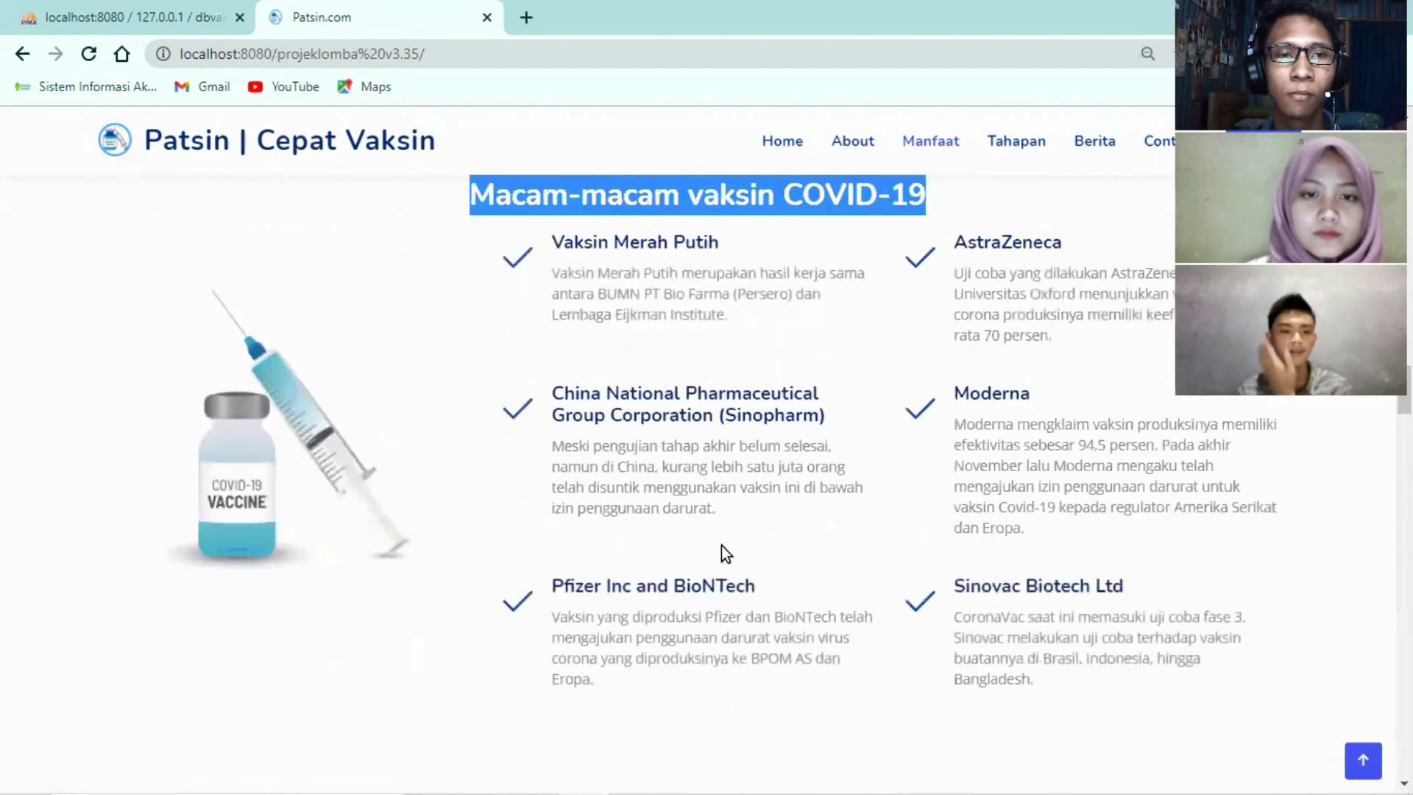
{"action": "scroll", "coordinate": [721, 545], "scroll_direction": "down", "scroll_amount": 6}
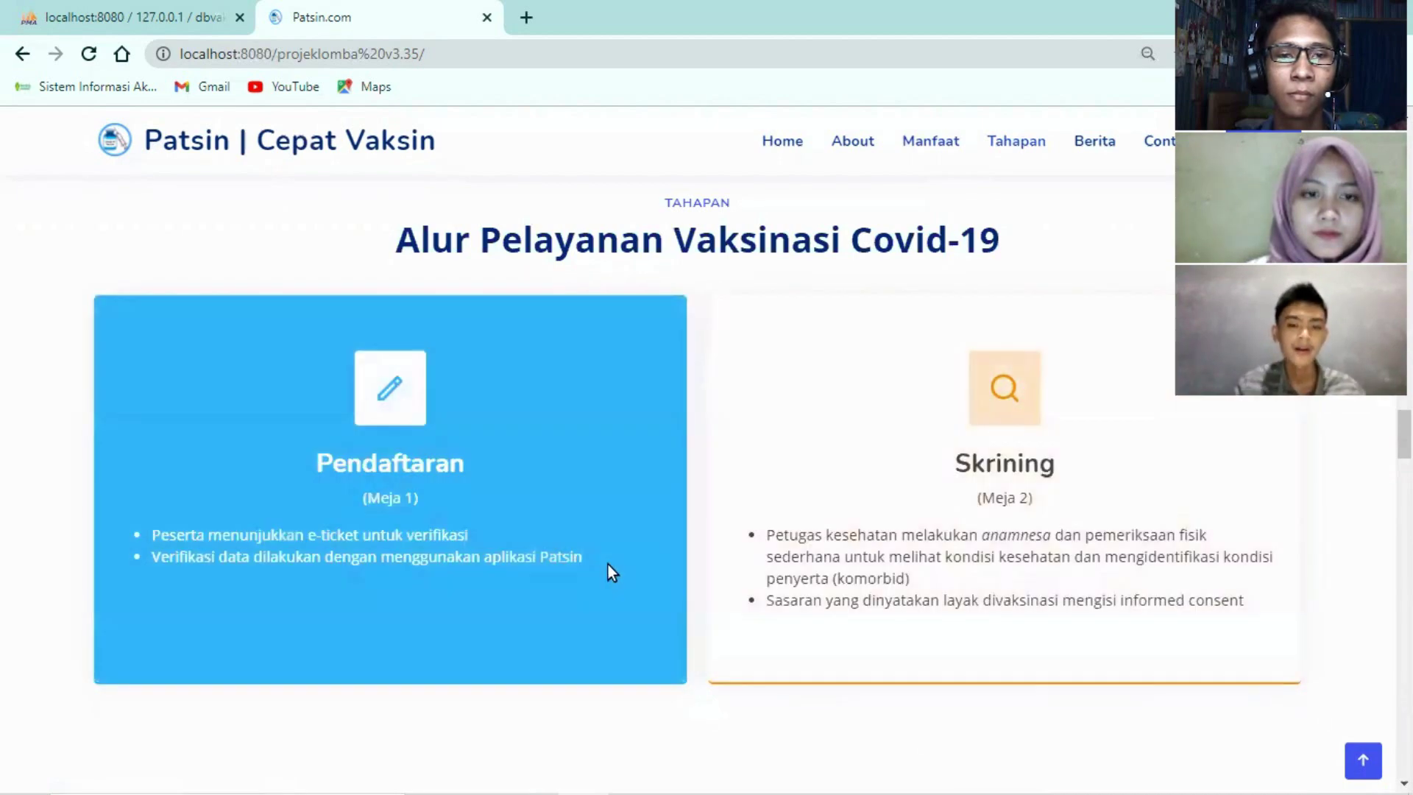
Reach the FAQ and expand the answers about priority recipients and long-term protection
{"action": "scroll", "coordinate": [607, 570], "scroll_direction": "down", "scroll_amount": 1}
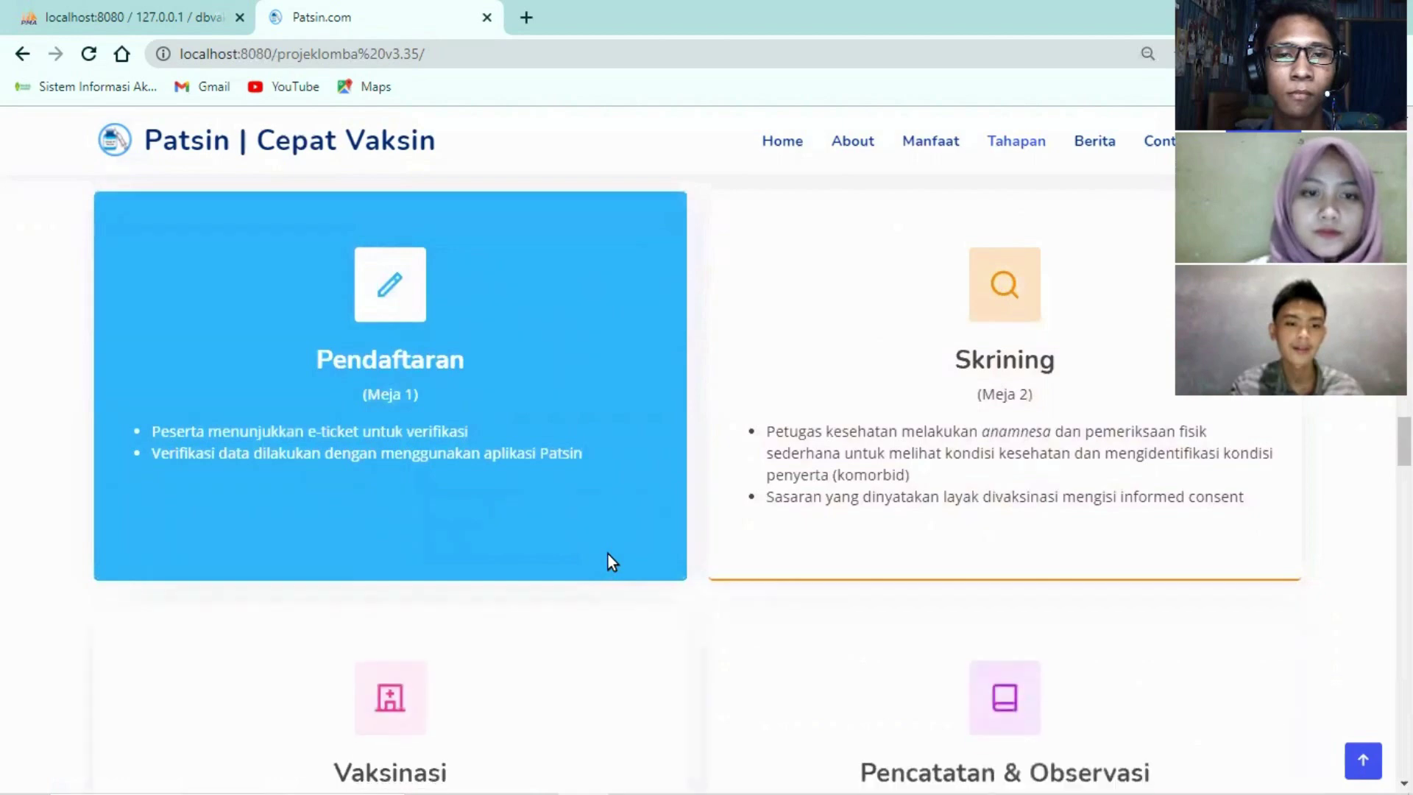
{"action": "scroll", "coordinate": [793, 510], "scroll_direction": "down", "scroll_amount": 2}
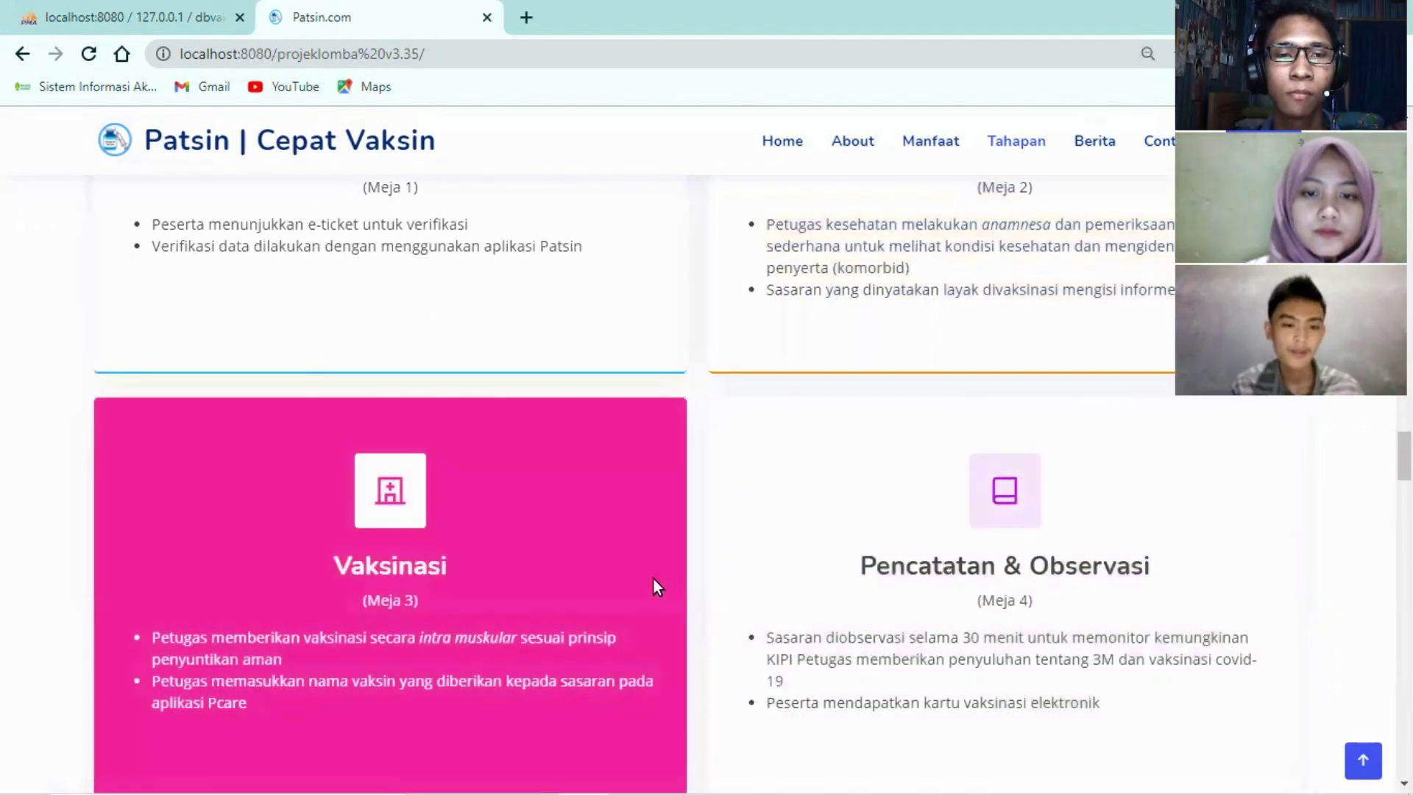
{"action": "scroll", "coordinate": [654, 578], "scroll_direction": "down", "scroll_amount": 4}
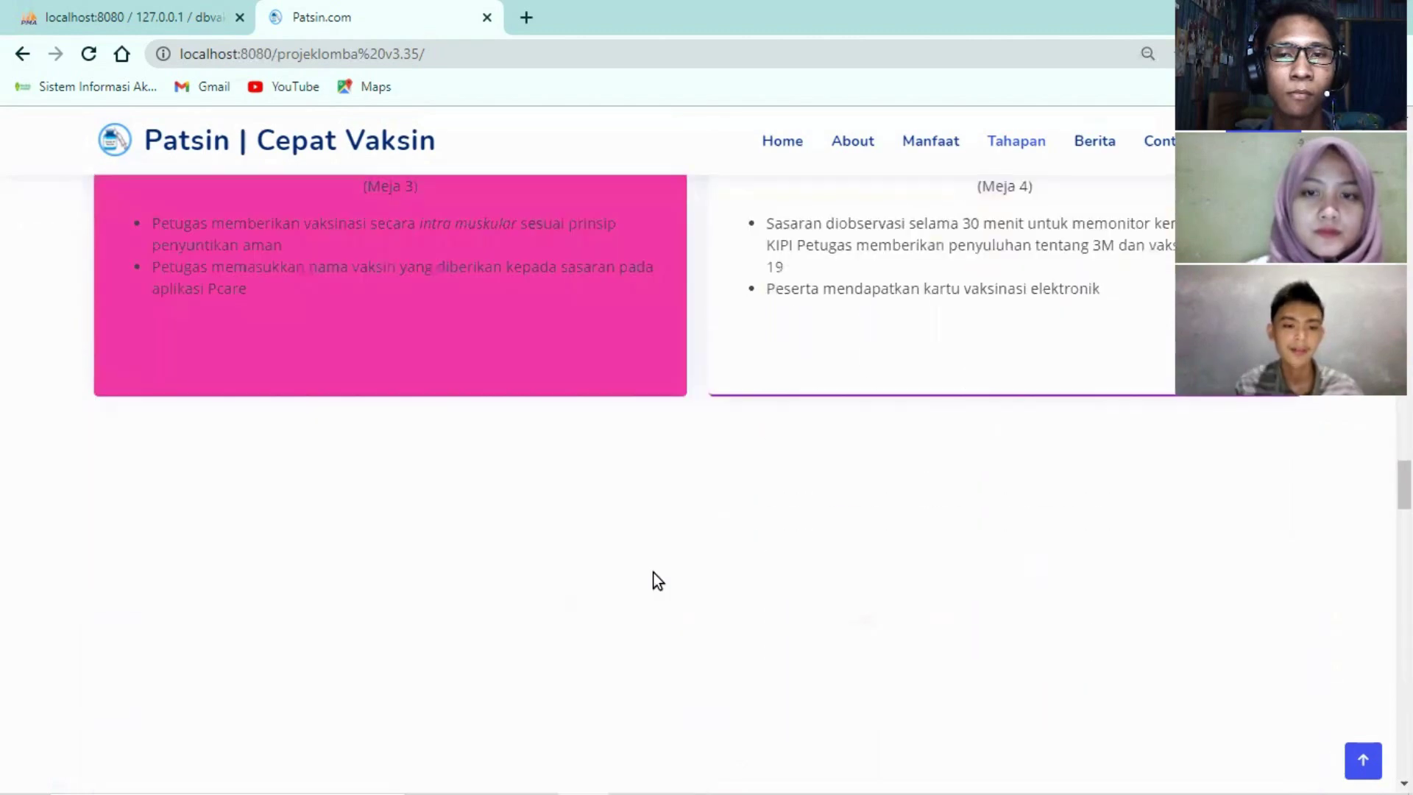
{"action": "scroll", "coordinate": [654, 574], "scroll_direction": "down", "scroll_amount": 4}
{"action": "scroll", "coordinate": [648, 493], "scroll_direction": "up", "scroll_amount": 1}
{"action": "left_click", "coordinate": [663, 409]}
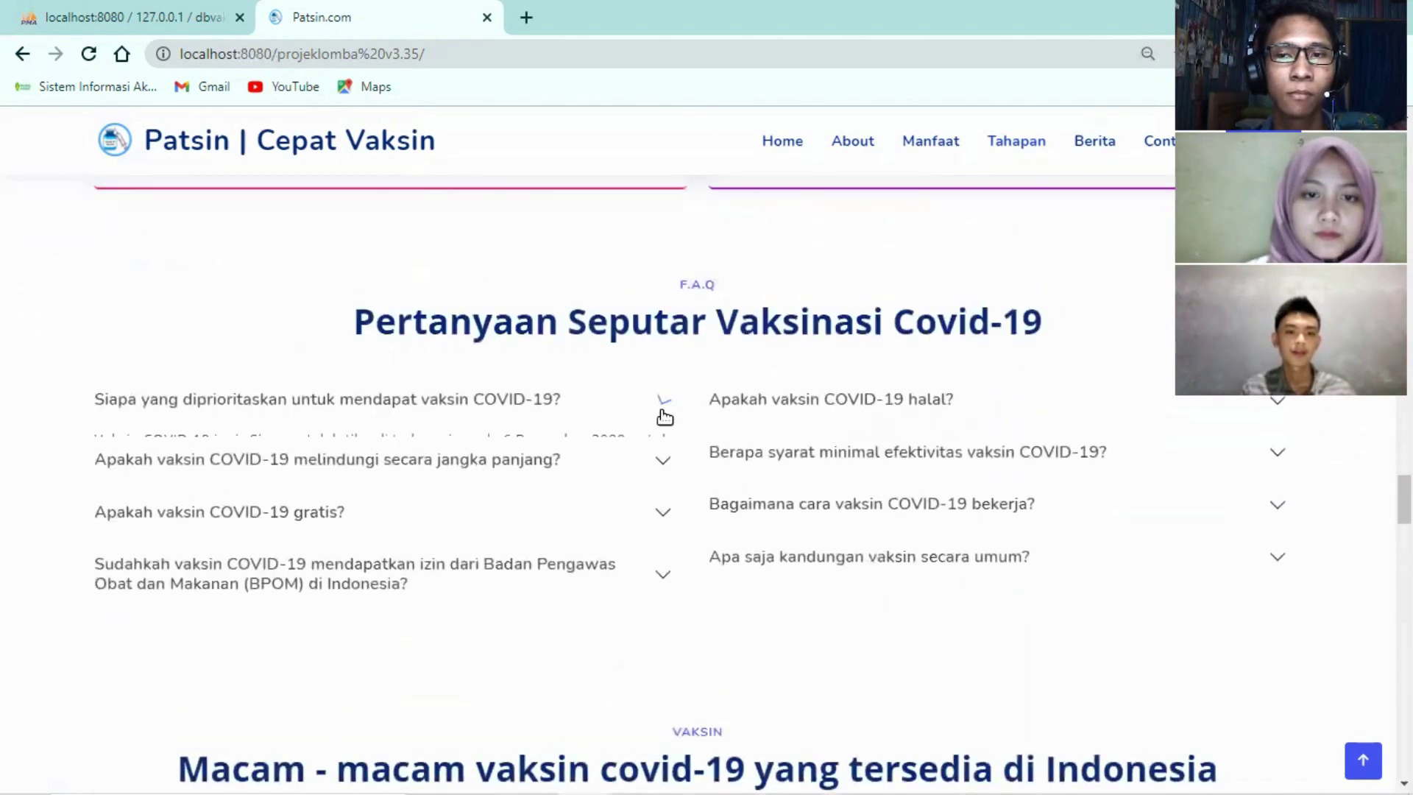
{"action": "left_click", "coordinate": [665, 460]}
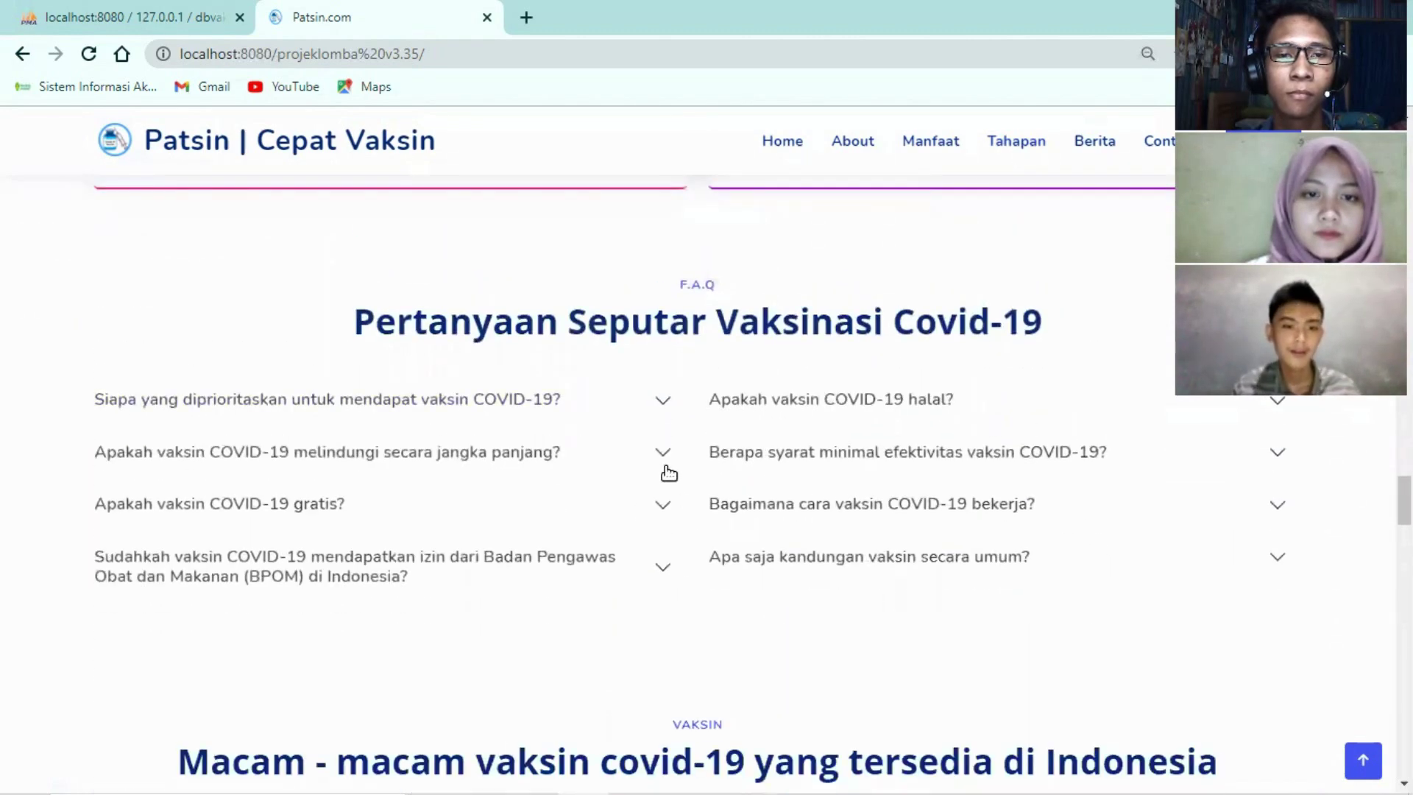
Expand the free-vaccination and BPOM approval answers, collapse BPOM, then continue to the vaccine gallery
{"action": "left_click", "coordinate": [664, 571]}
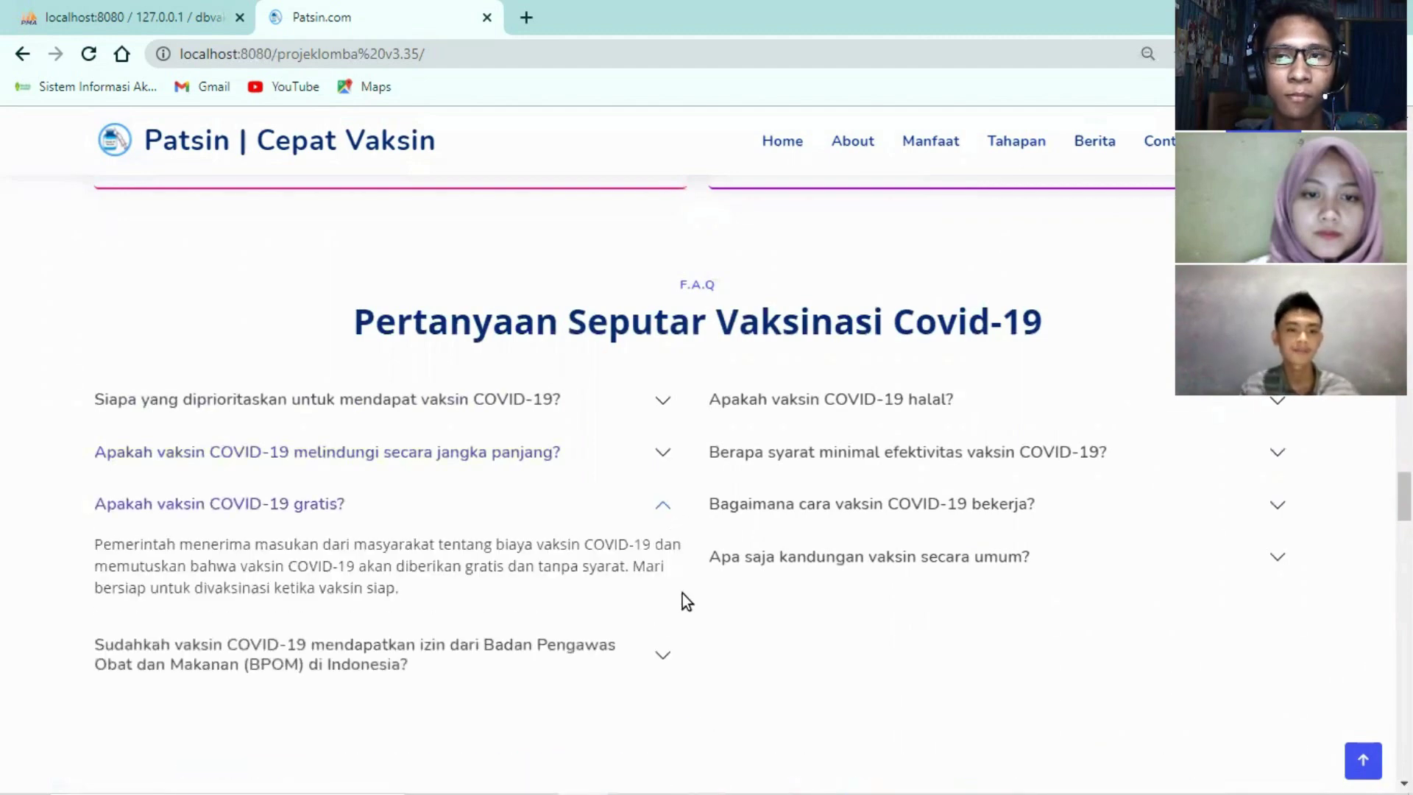
{"action": "left_click", "coordinate": [665, 530]}
{"action": "left_click", "coordinate": [668, 575]}
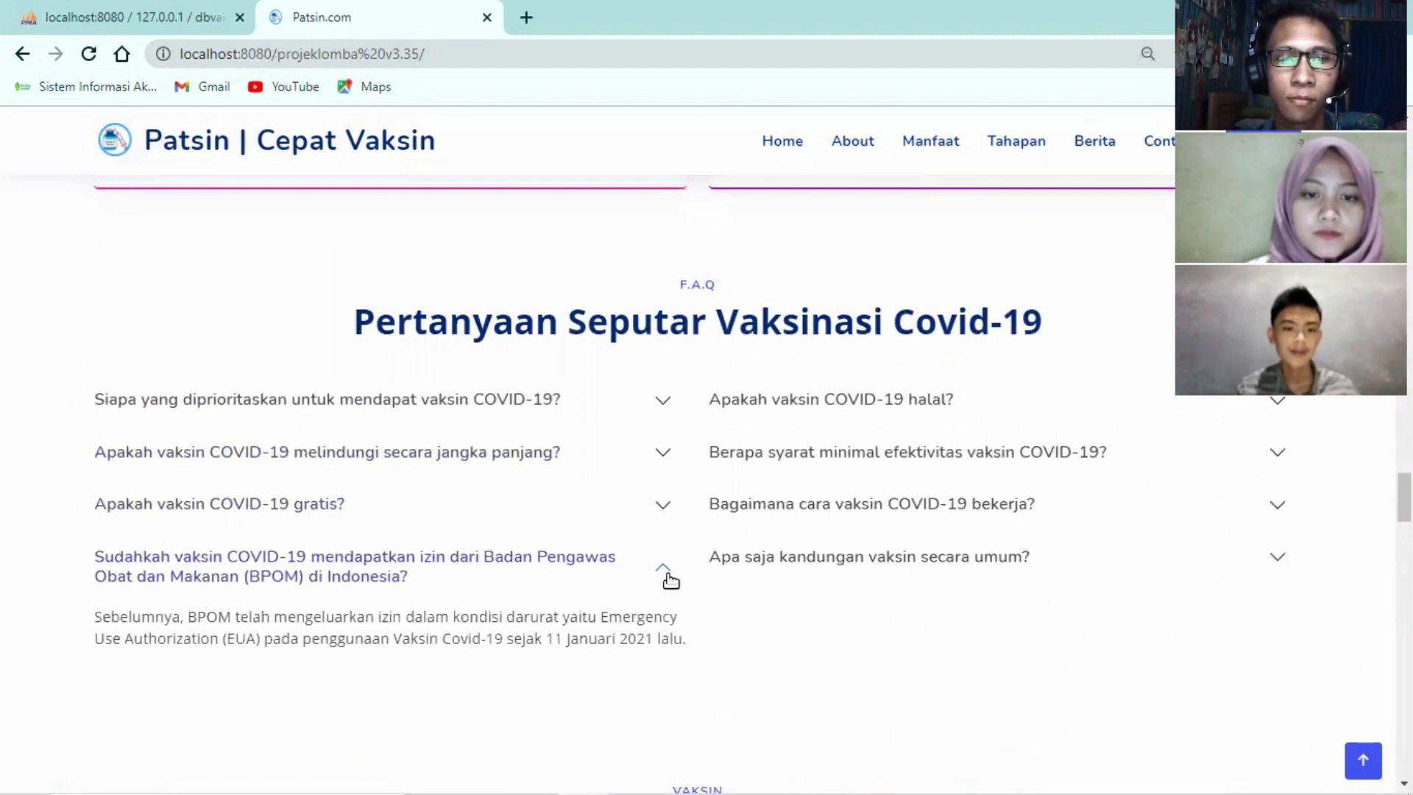
{"action": "scroll", "coordinate": [741, 625], "scroll_direction": "down", "scroll_amount": 4}
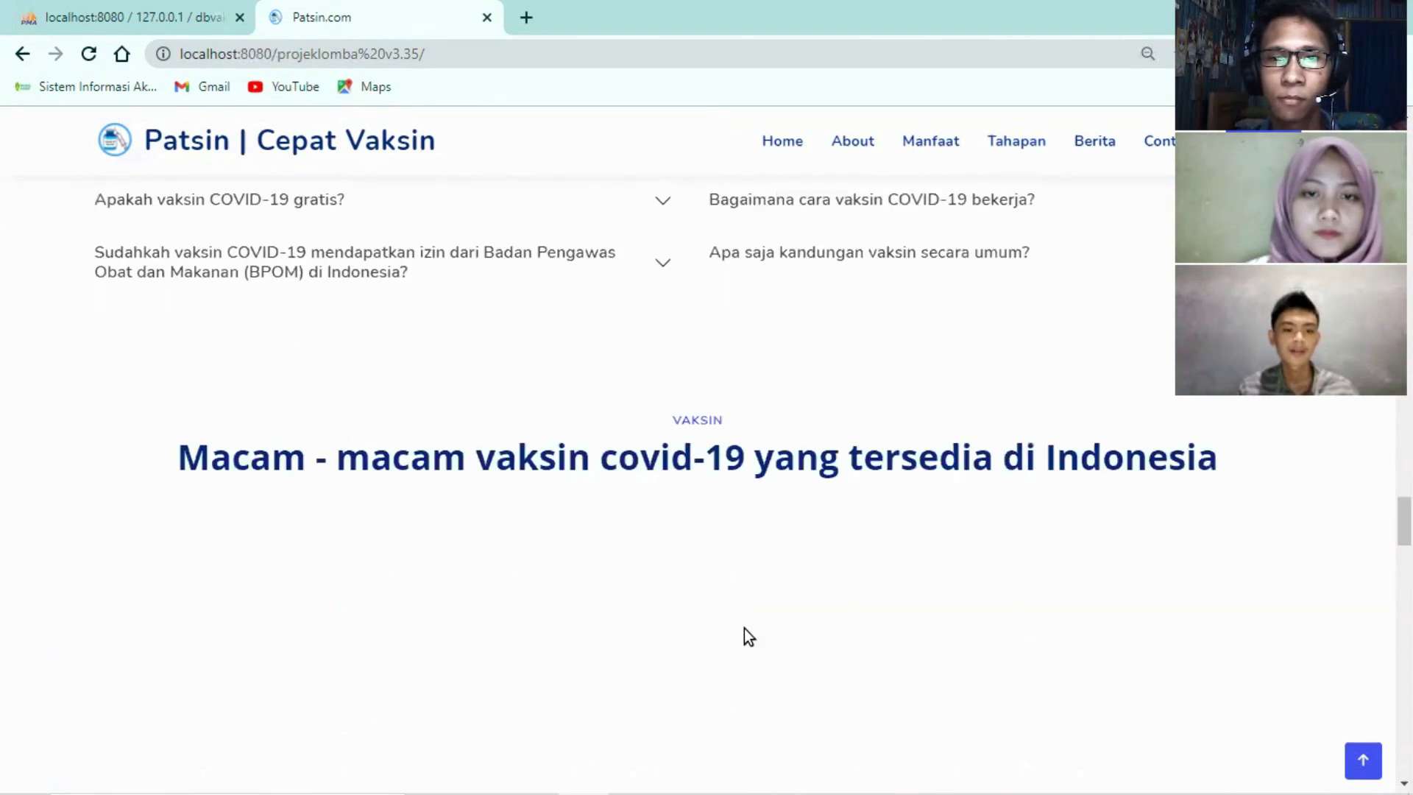
{"action": "scroll", "coordinate": [744, 628], "scroll_direction": "down", "scroll_amount": 3}
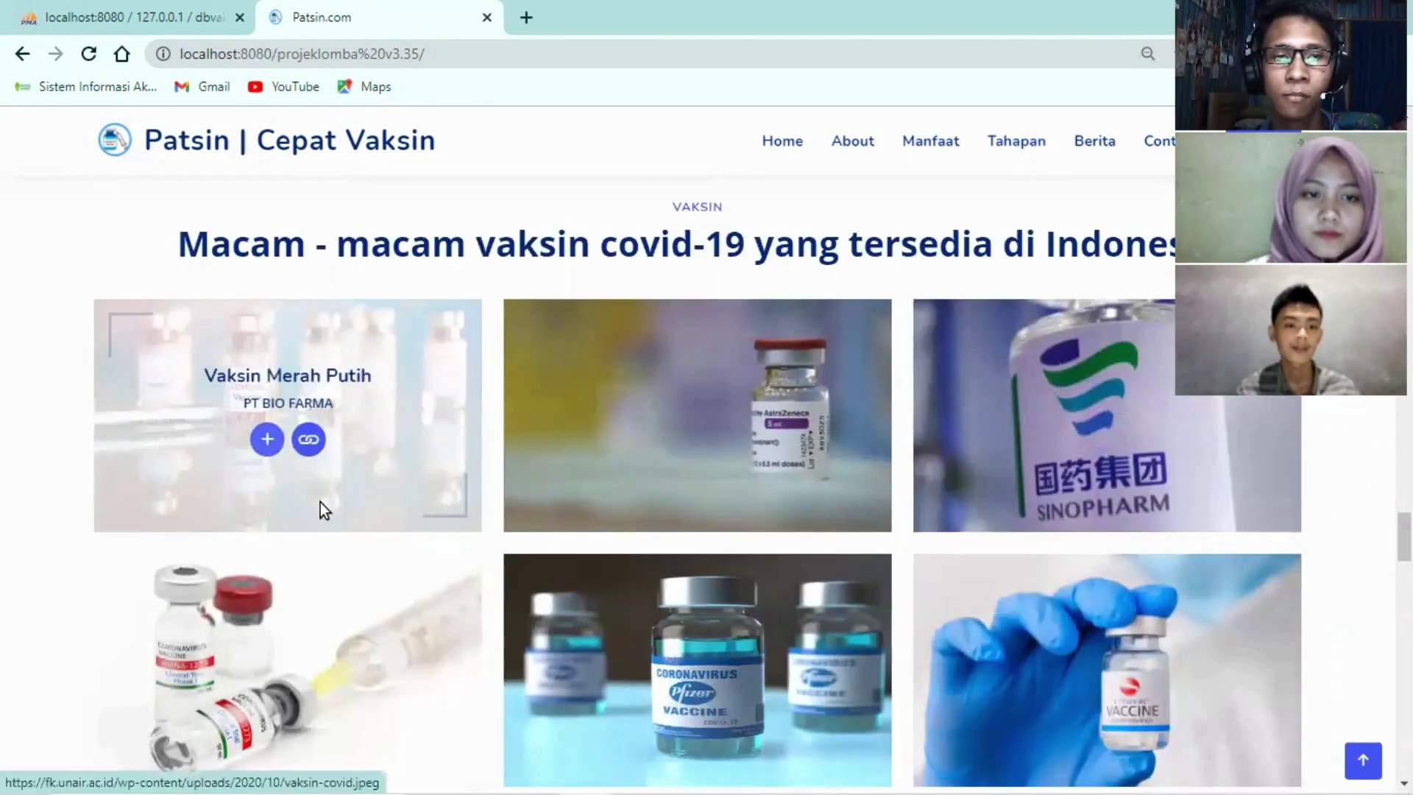
{"action": "left_click", "coordinate": [267, 439]}
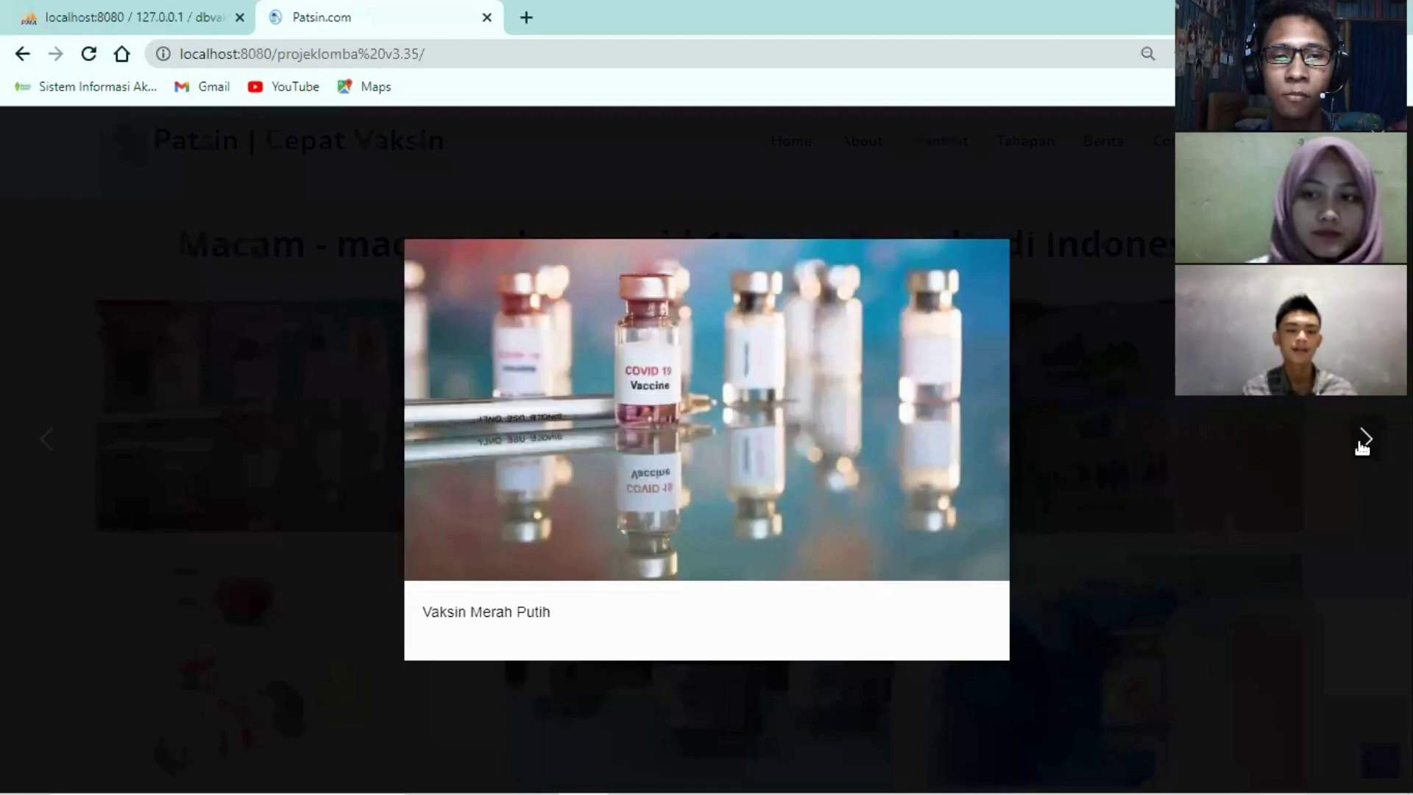
{"action": "left_click", "coordinate": [1360, 441]}
{"action": "left_click", "coordinate": [1221, 462]}
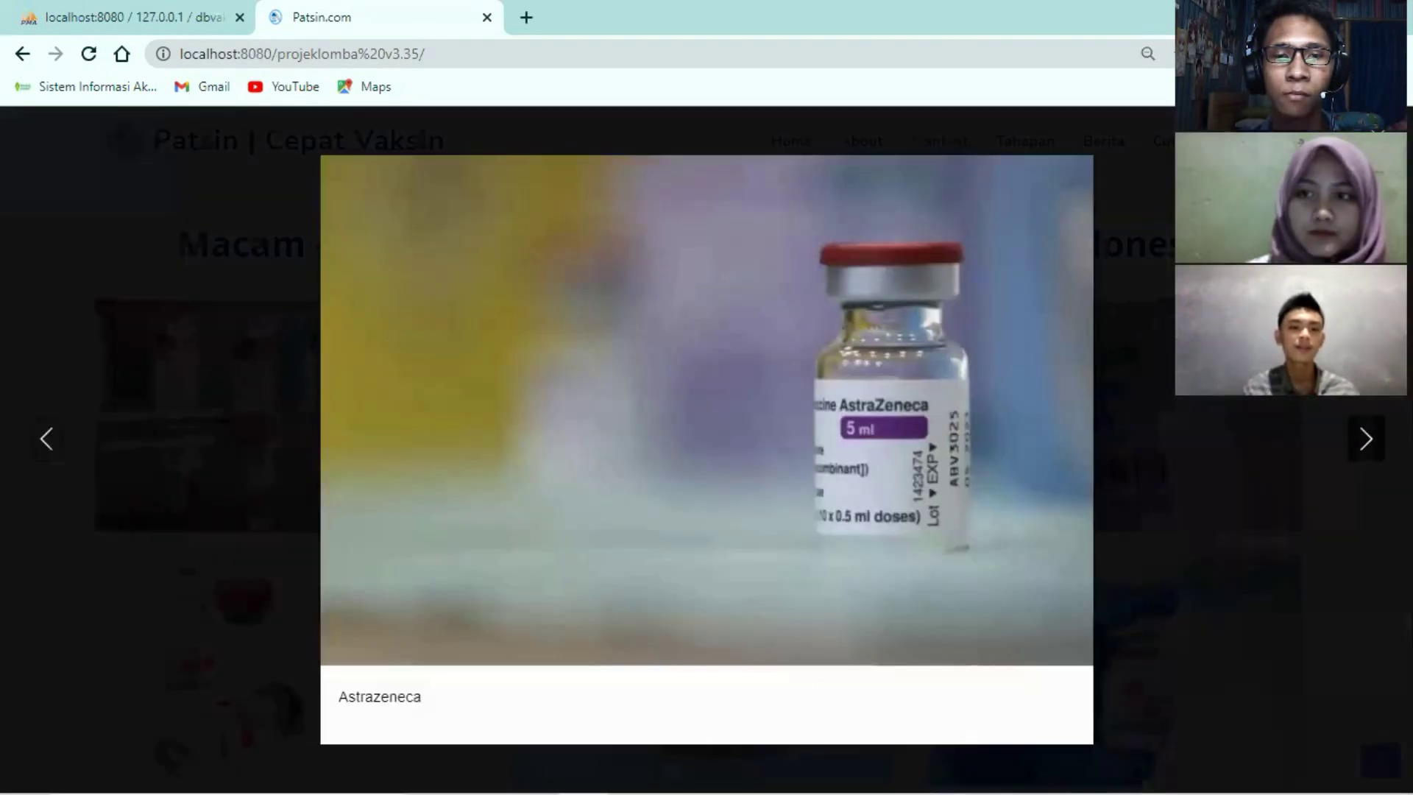
{"action": "left_click", "coordinate": [1361, 444]}
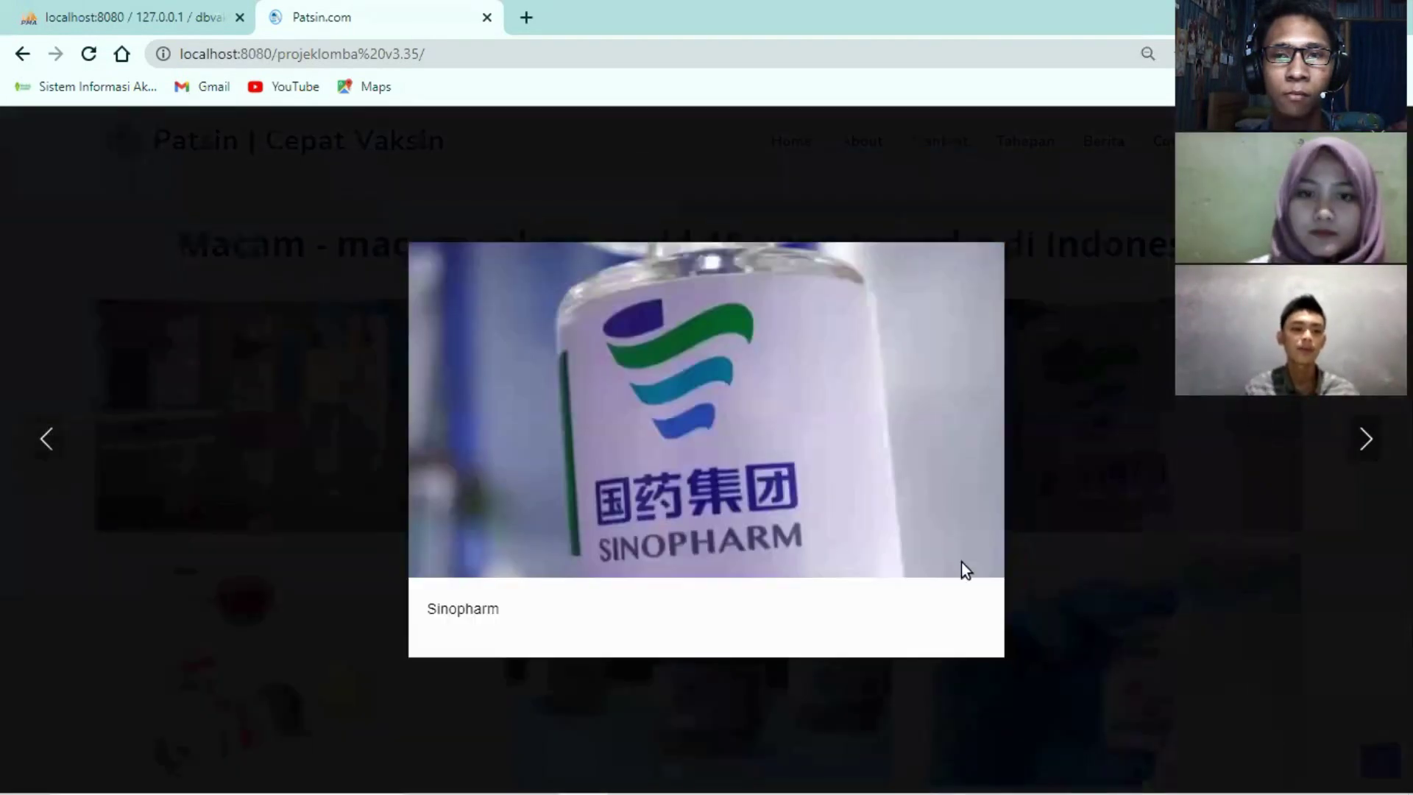
{"action": "left_click", "coordinate": [231, 471]}
{"action": "left_click", "coordinate": [305, 441]}
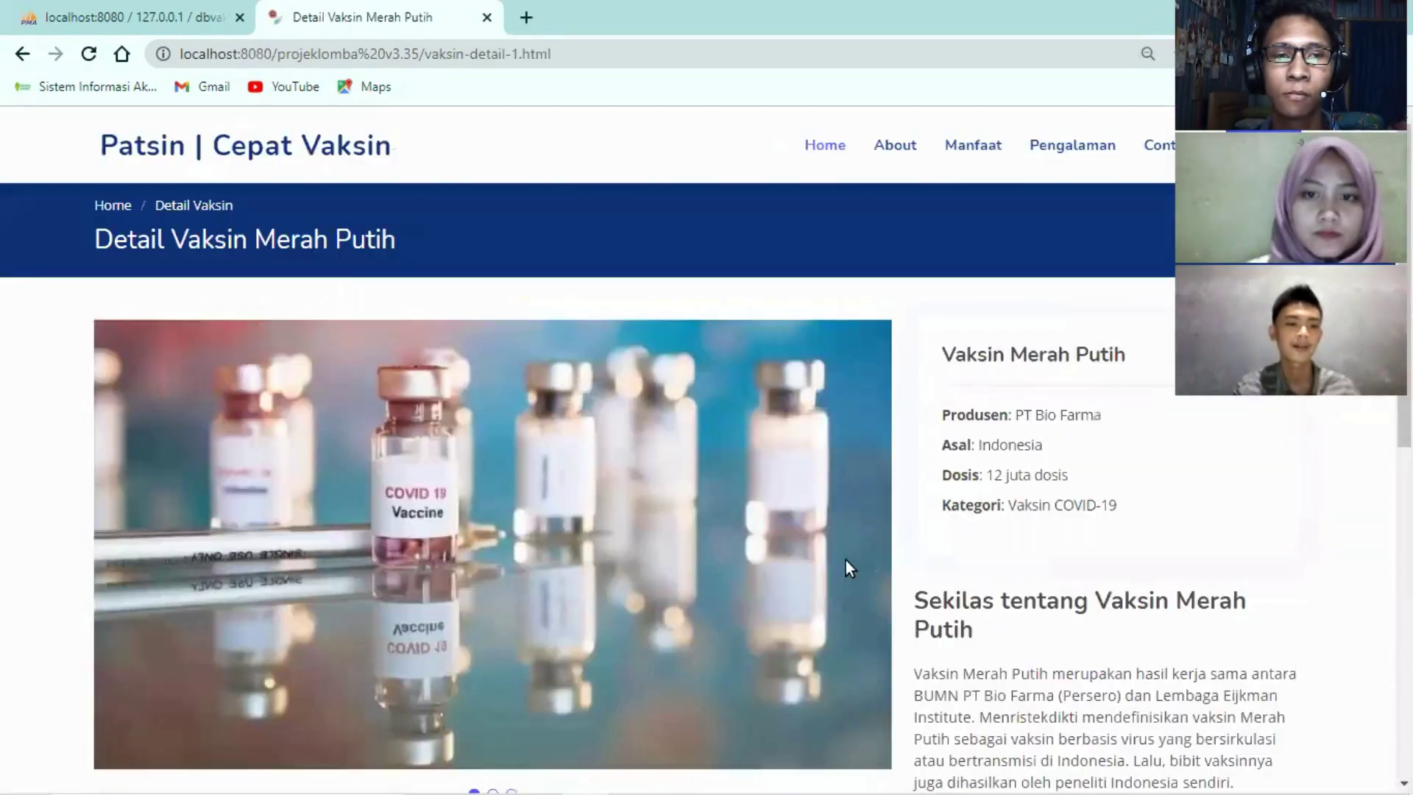
{"action": "scroll", "coordinate": [859, 550], "scroll_direction": "down", "scroll_amount": 1}
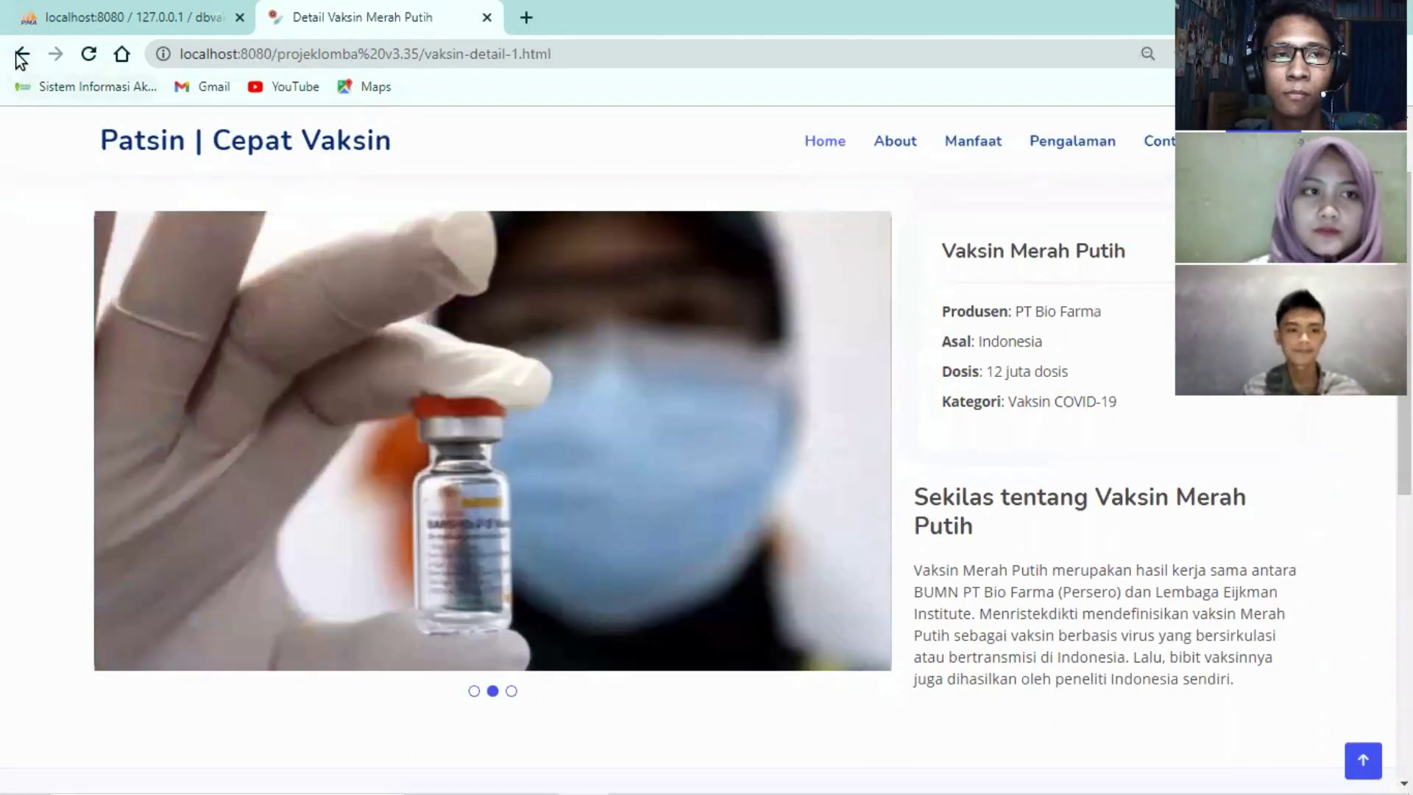
{"action": "left_click", "coordinate": [21, 53]}
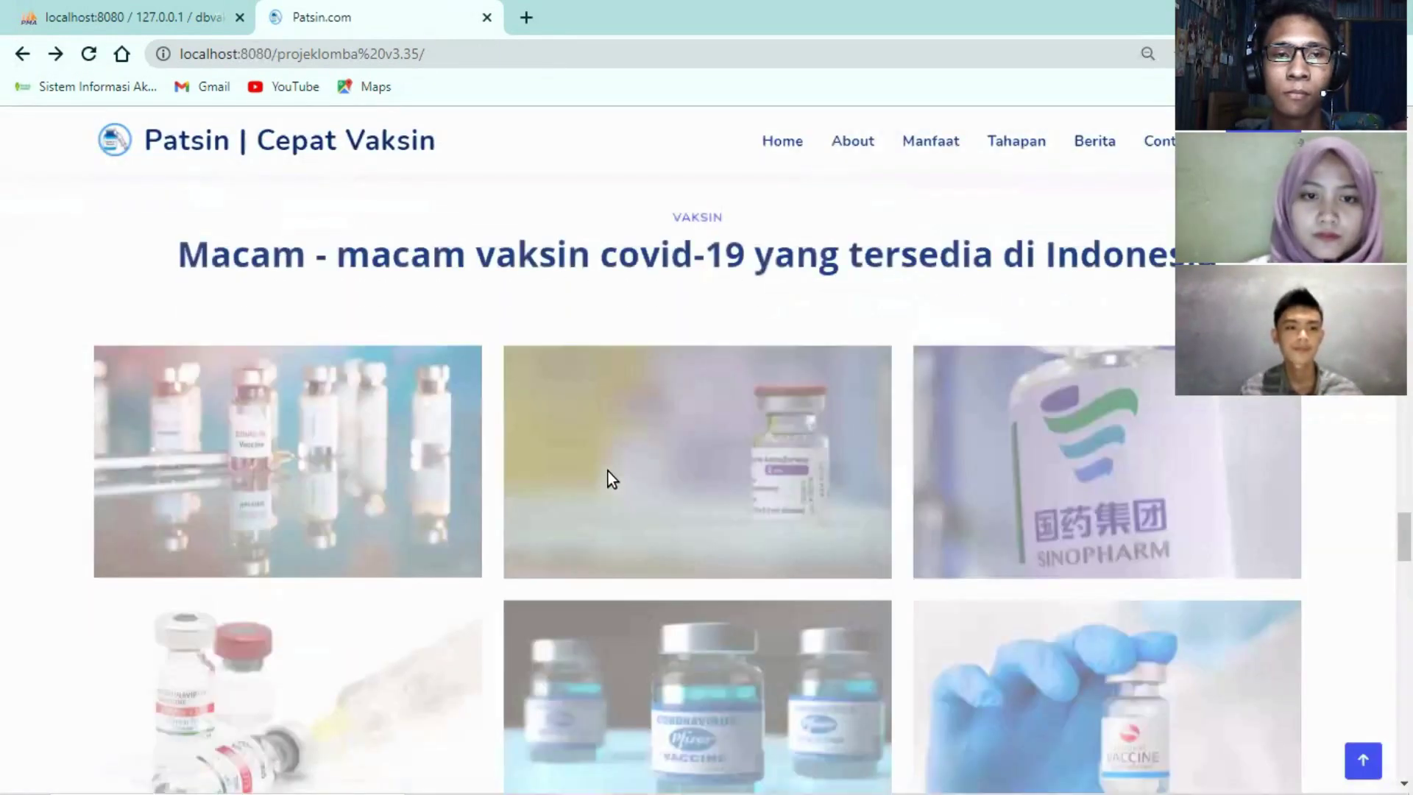
Highlight the reviews section heading, then clear the selection
{"action": "scroll", "coordinate": [608, 471], "scroll_direction": "down", "scroll_amount": 10}
{"action": "scroll", "coordinate": [608, 471], "scroll_direction": "down", "scroll_amount": 1}
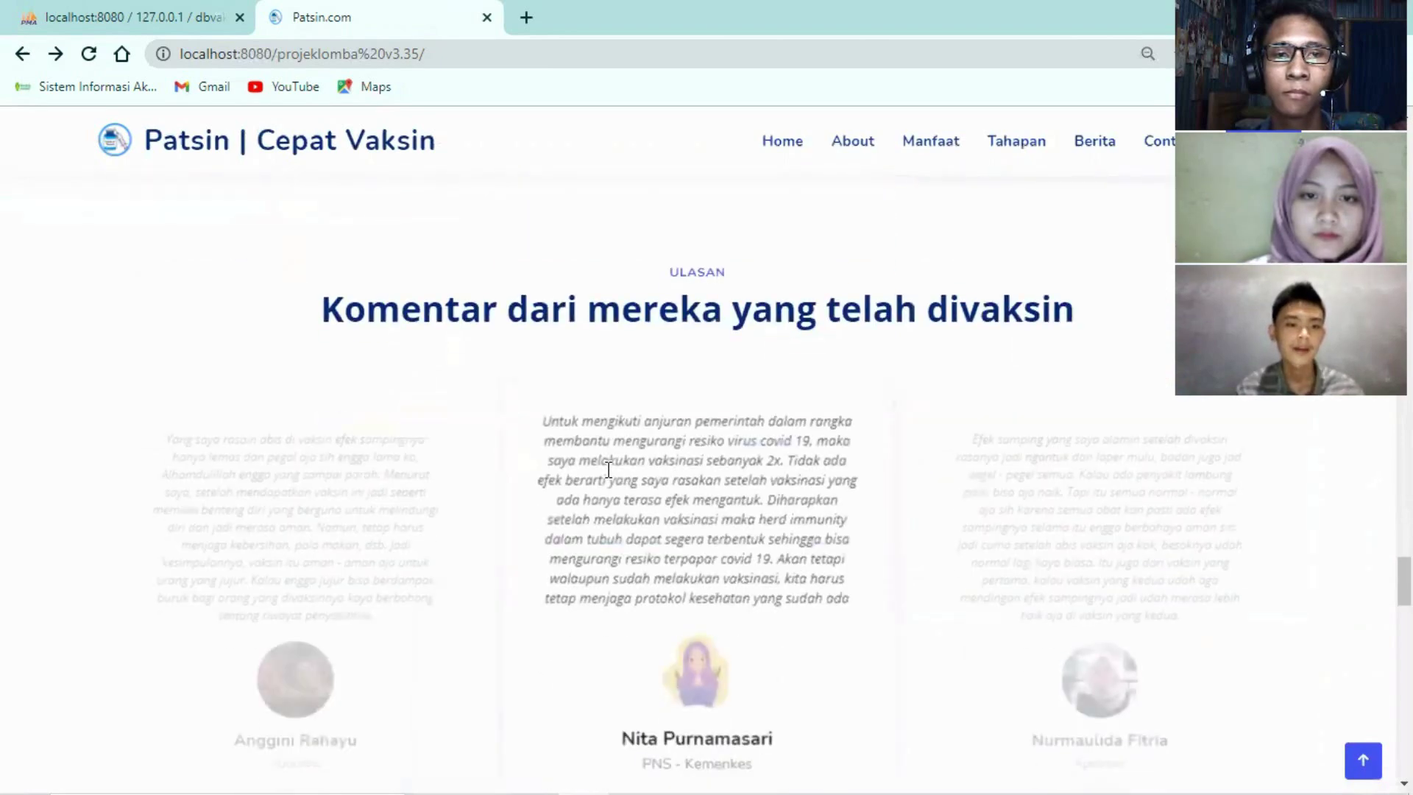
{"action": "left_click_drag", "start_coordinate": [321, 218], "coordinate": [1124, 232]}
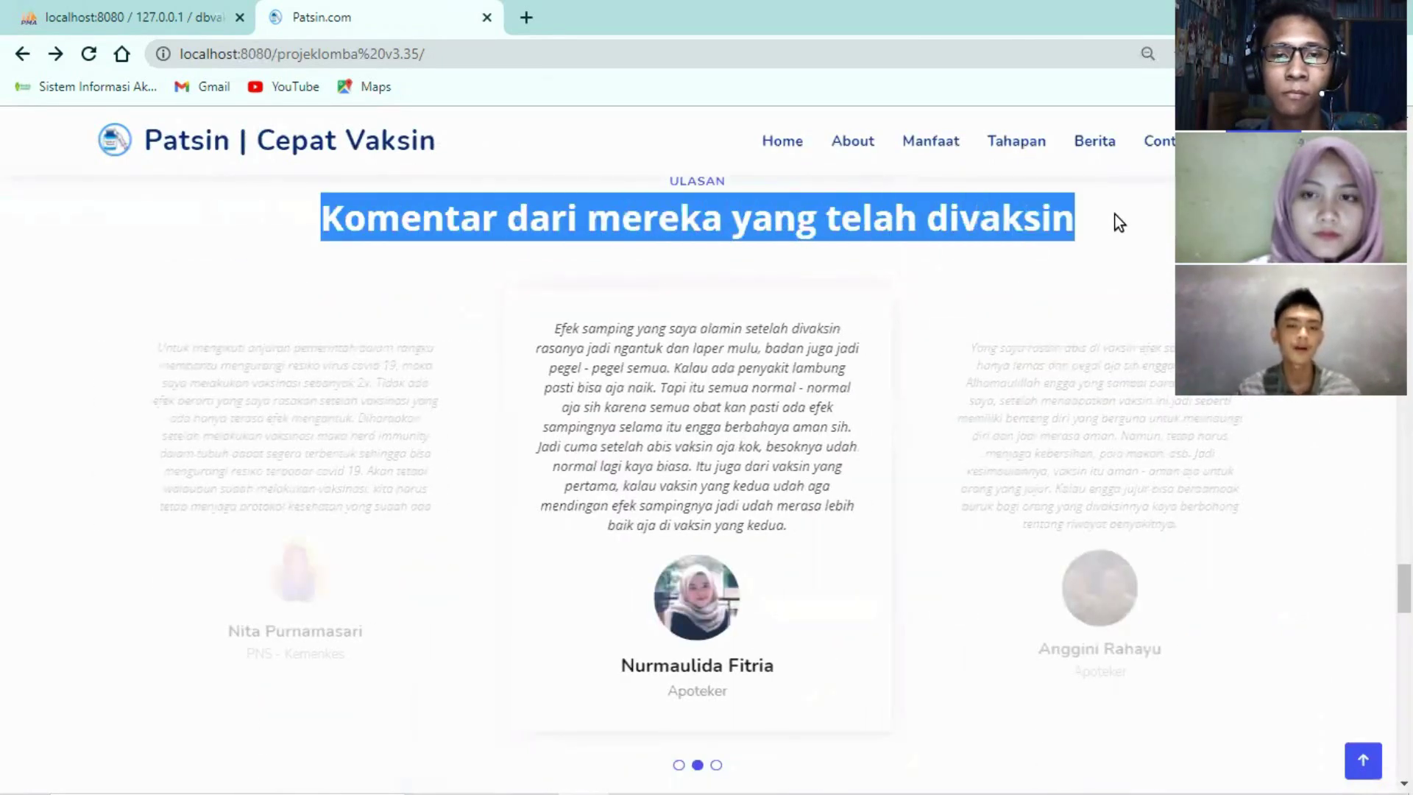
{"action": "left_click", "coordinate": [1115, 214]}
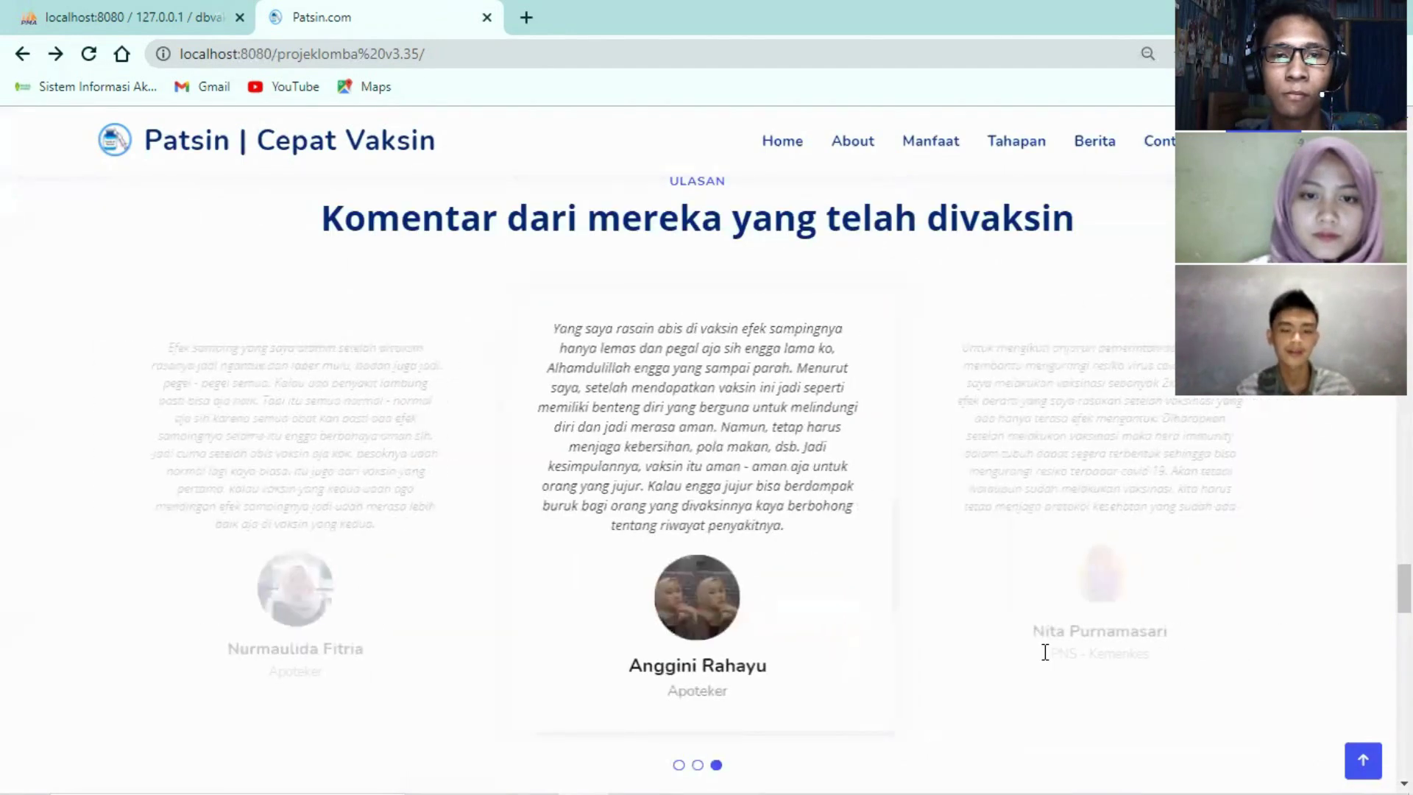
Open the 'Mengenal Adenovirus' article from the Berita news section
{"action": "scroll", "coordinate": [1041, 651], "scroll_direction": "down", "scroll_amount": 9}
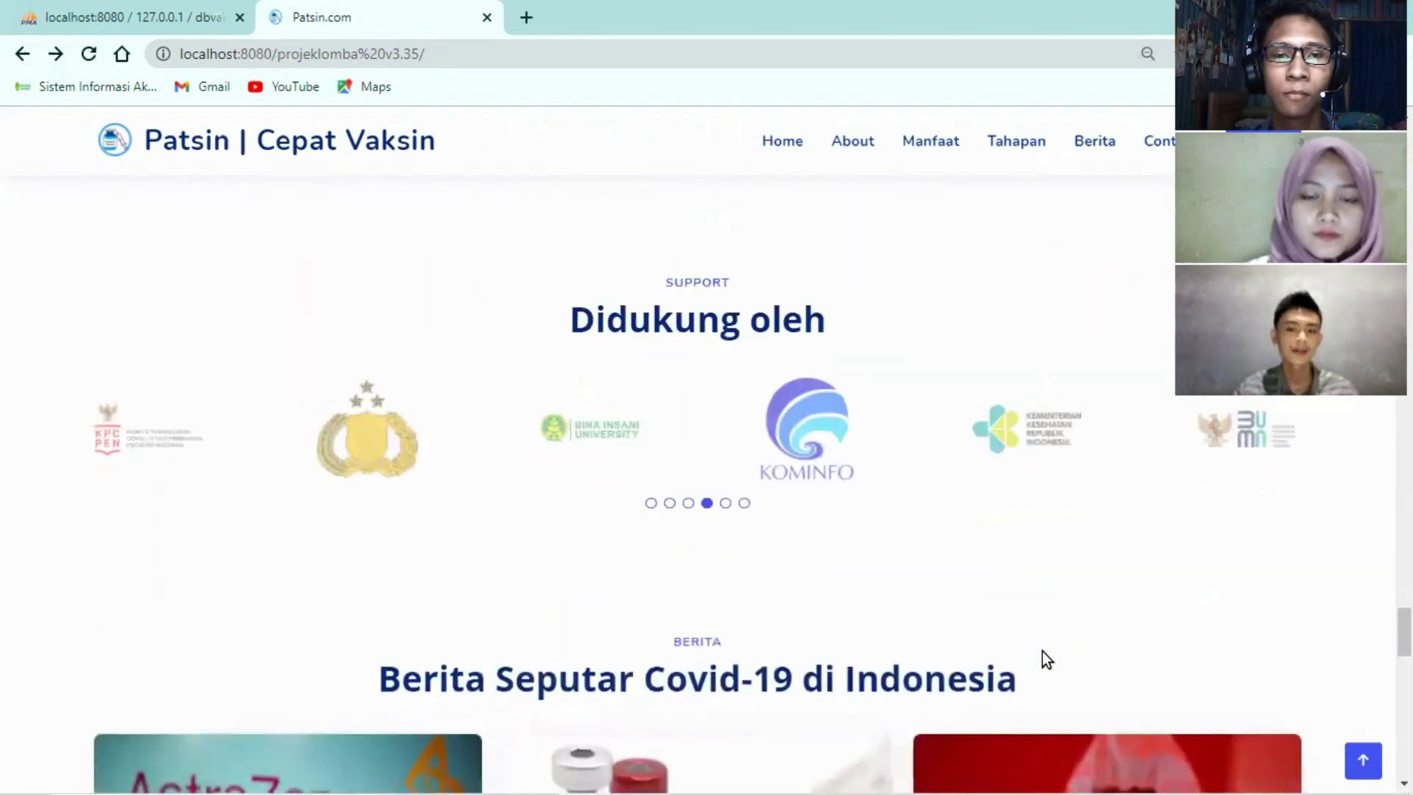
{"action": "scroll", "coordinate": [1042, 651], "scroll_direction": "down", "scroll_amount": 3}
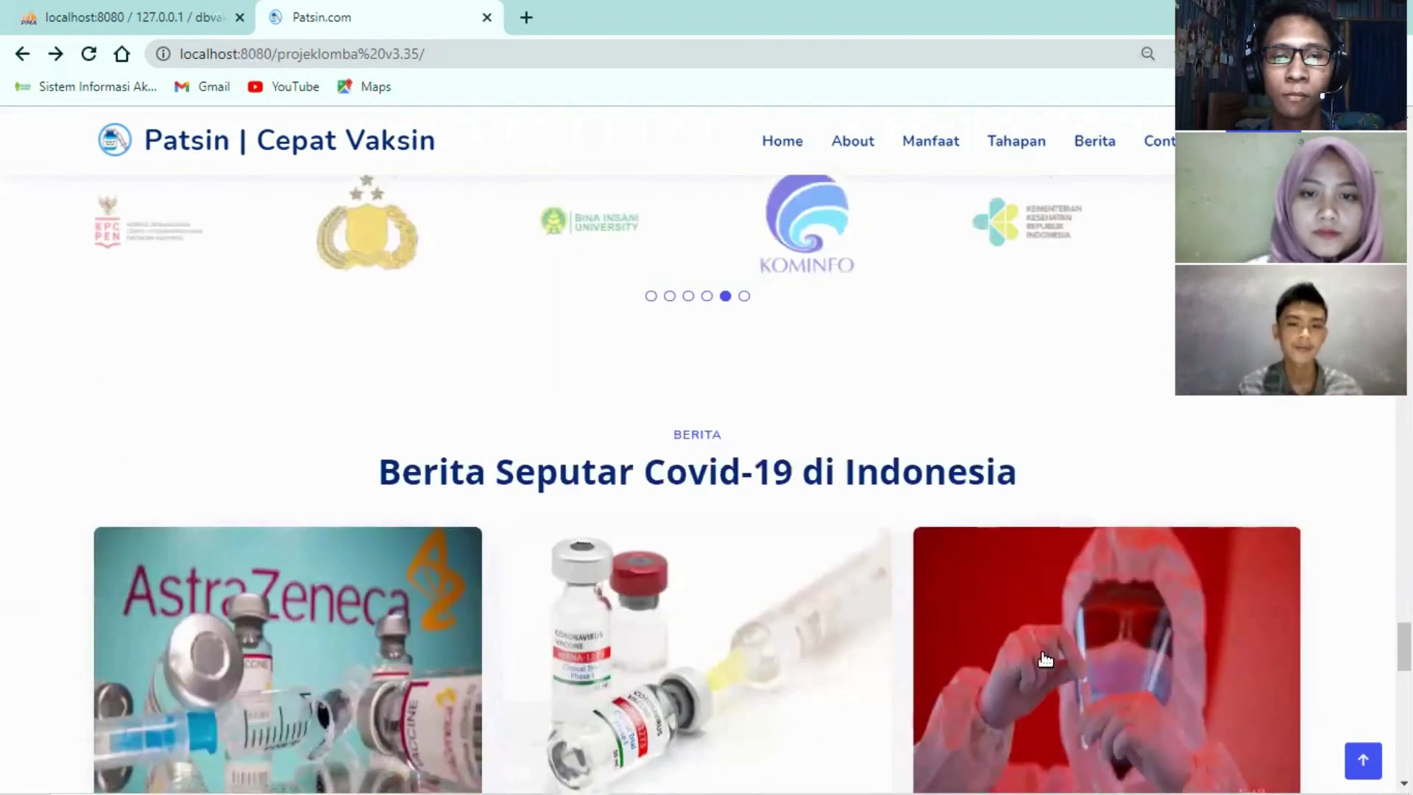
{"action": "scroll", "coordinate": [1043, 652], "scroll_direction": "down", "scroll_amount": 3}
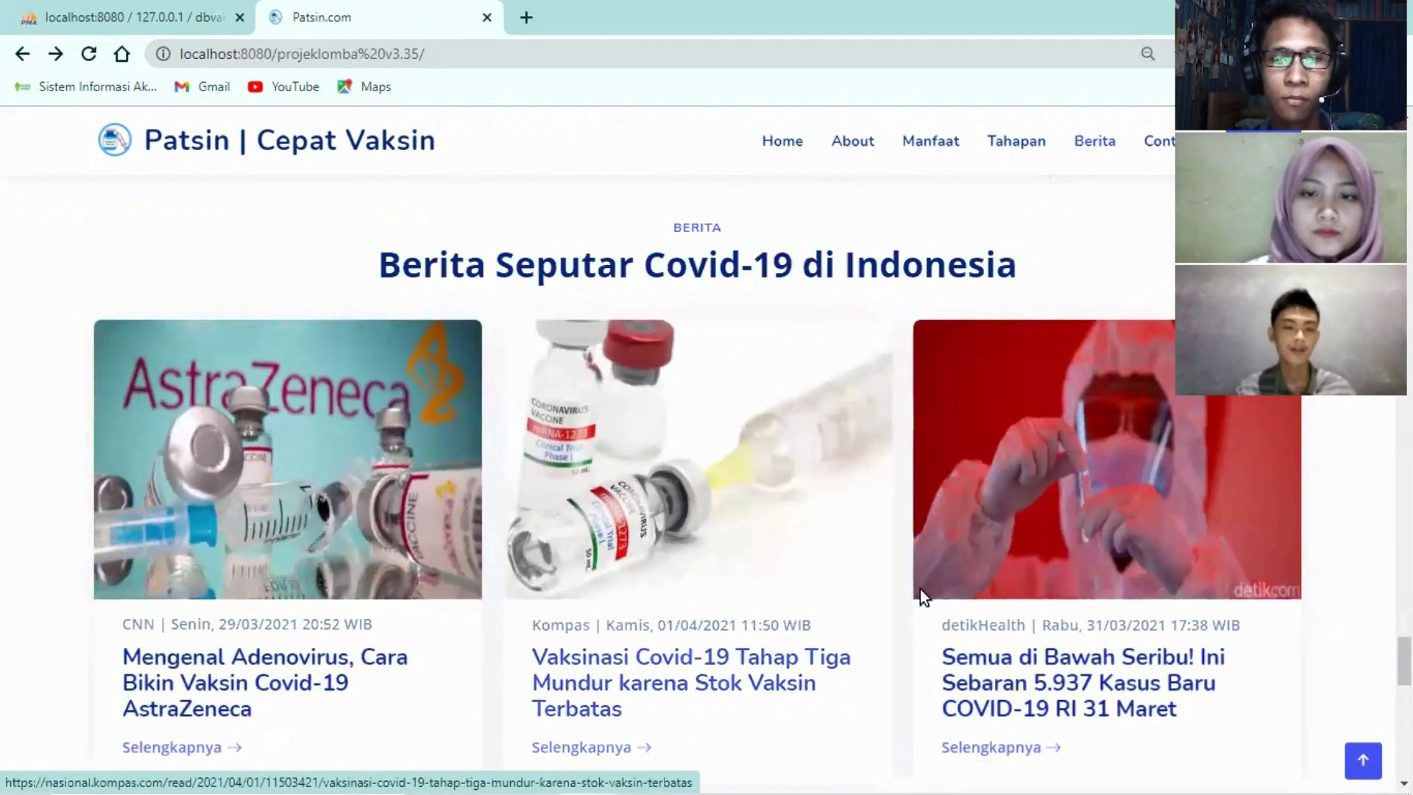
{"action": "scroll", "coordinate": [257, 566], "scroll_direction": "down", "scroll_amount": 2}
{"action": "left_click", "coordinate": [221, 563]}
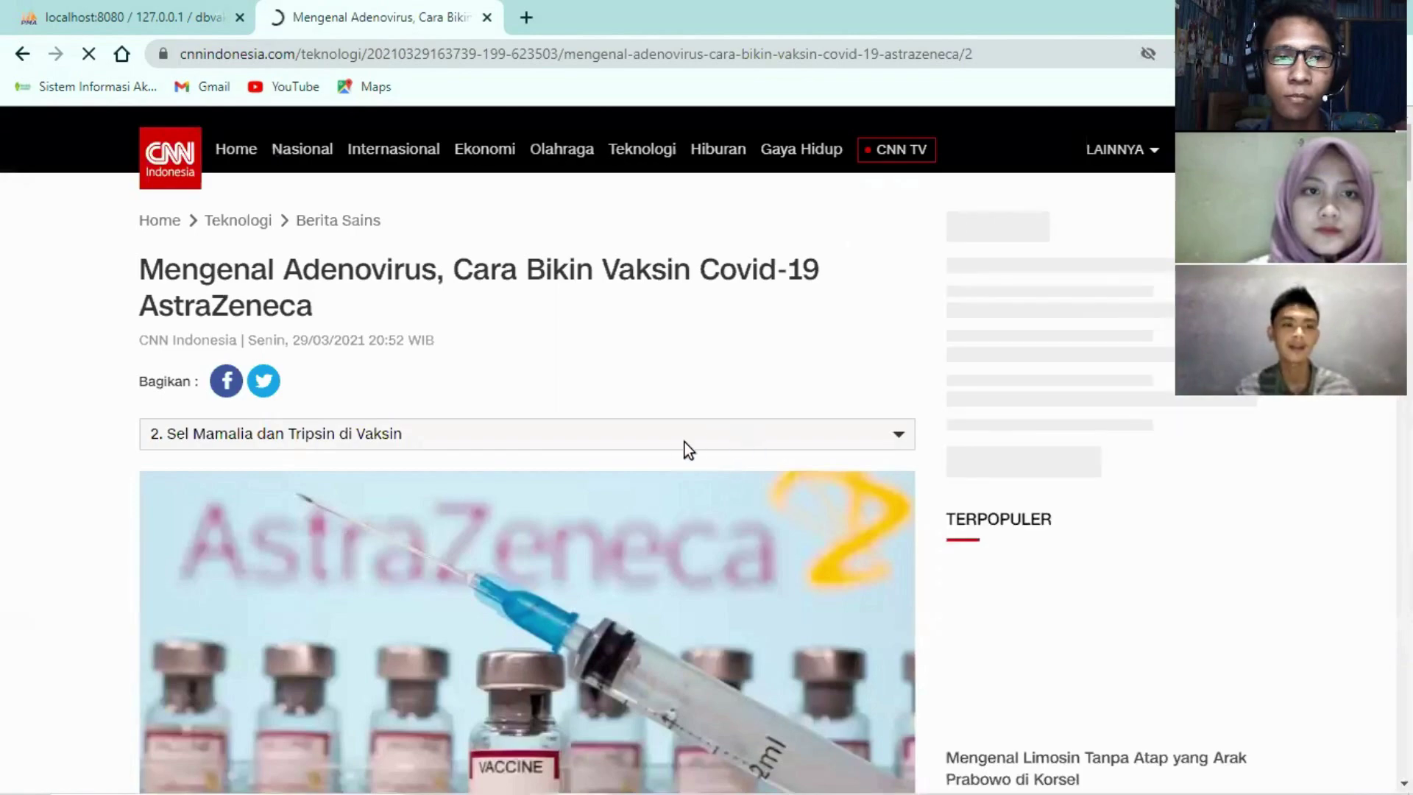
{"action": "scroll", "coordinate": [672, 446], "scroll_direction": "down", "scroll_amount": 9}
Return to the Patsin main page, jump back to the top, and open the vaccine registration form
{"action": "scroll", "coordinate": [166, 290], "scroll_direction": "down", "scroll_amount": 3}
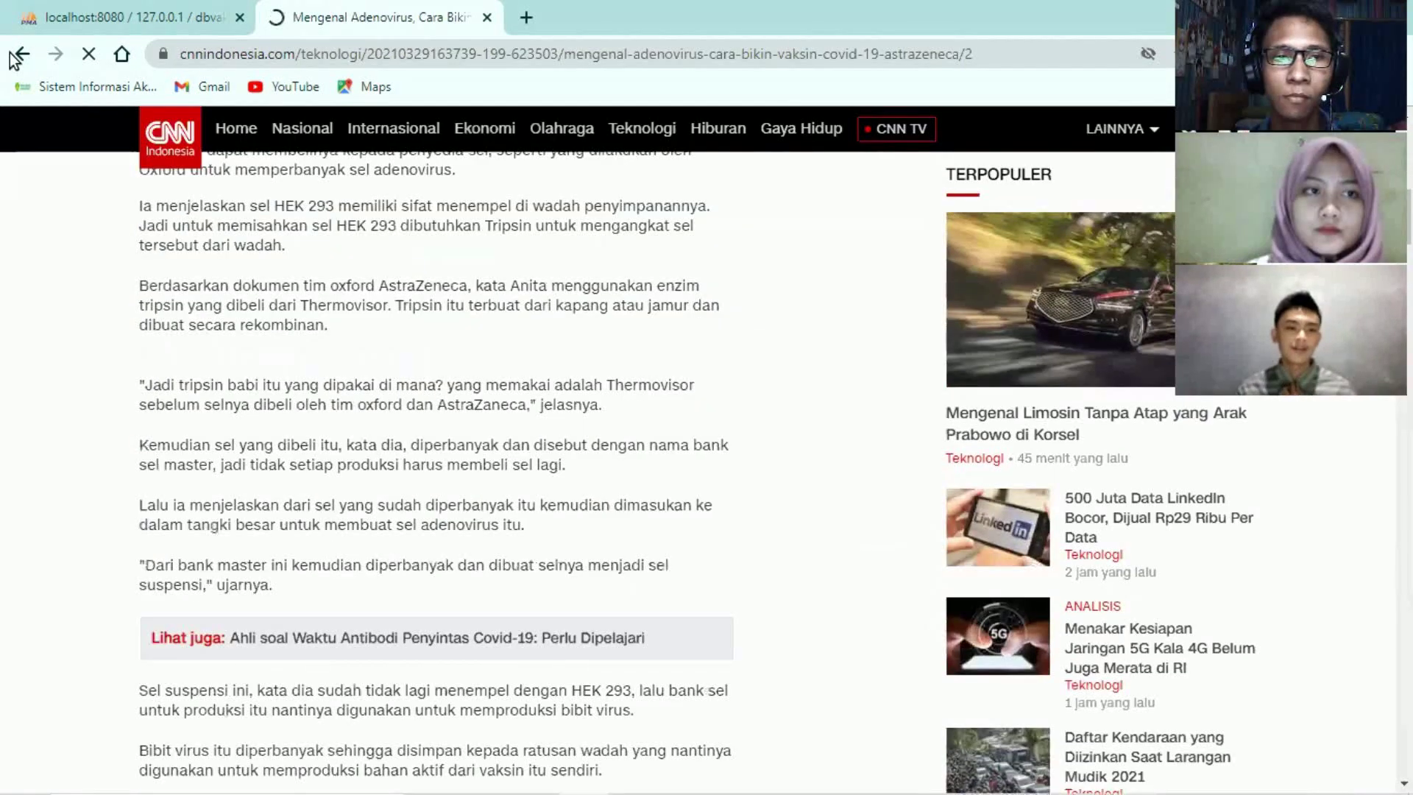
{"action": "key", "text": "alt+Left"}
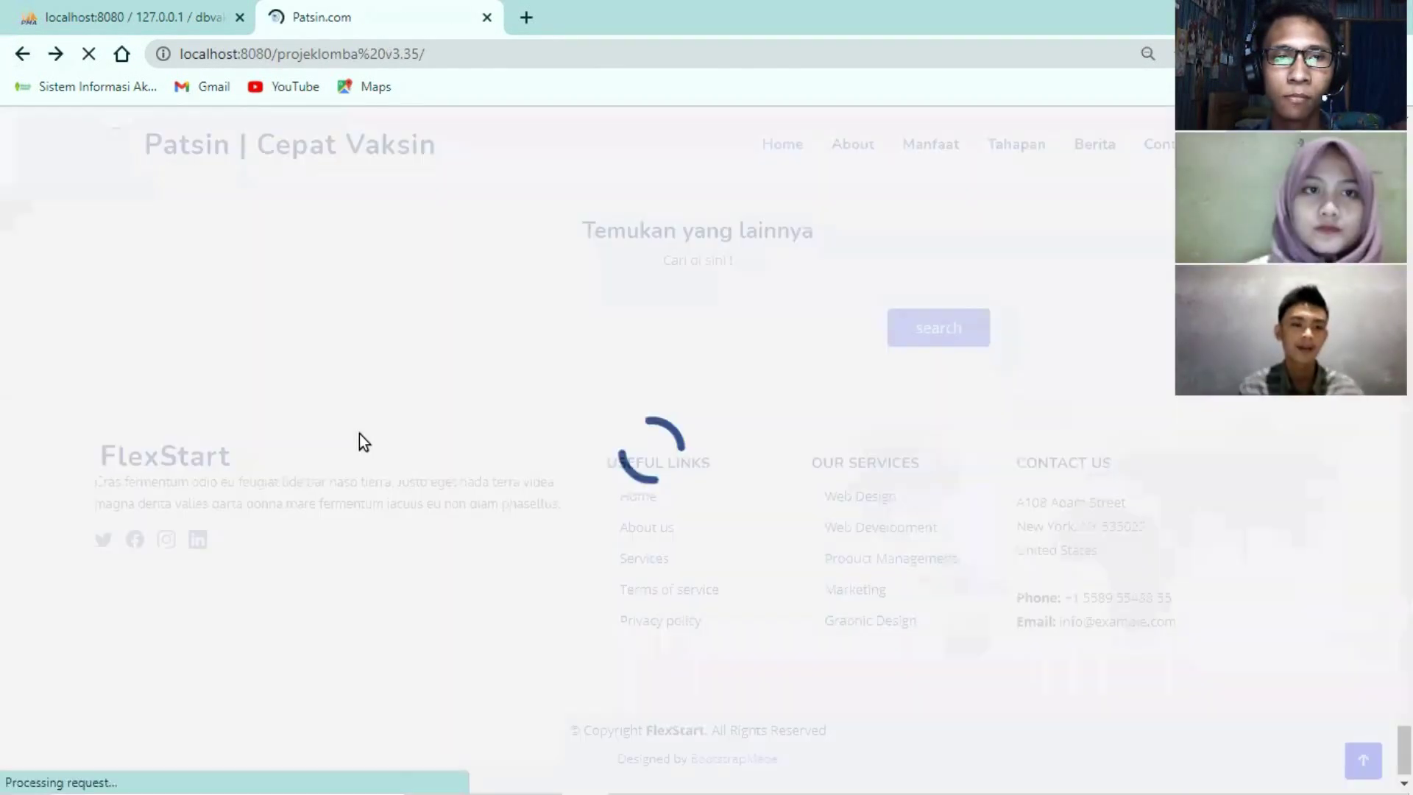
{"action": "scroll", "coordinate": [362, 439], "scroll_direction": "down", "scroll_amount": 7}
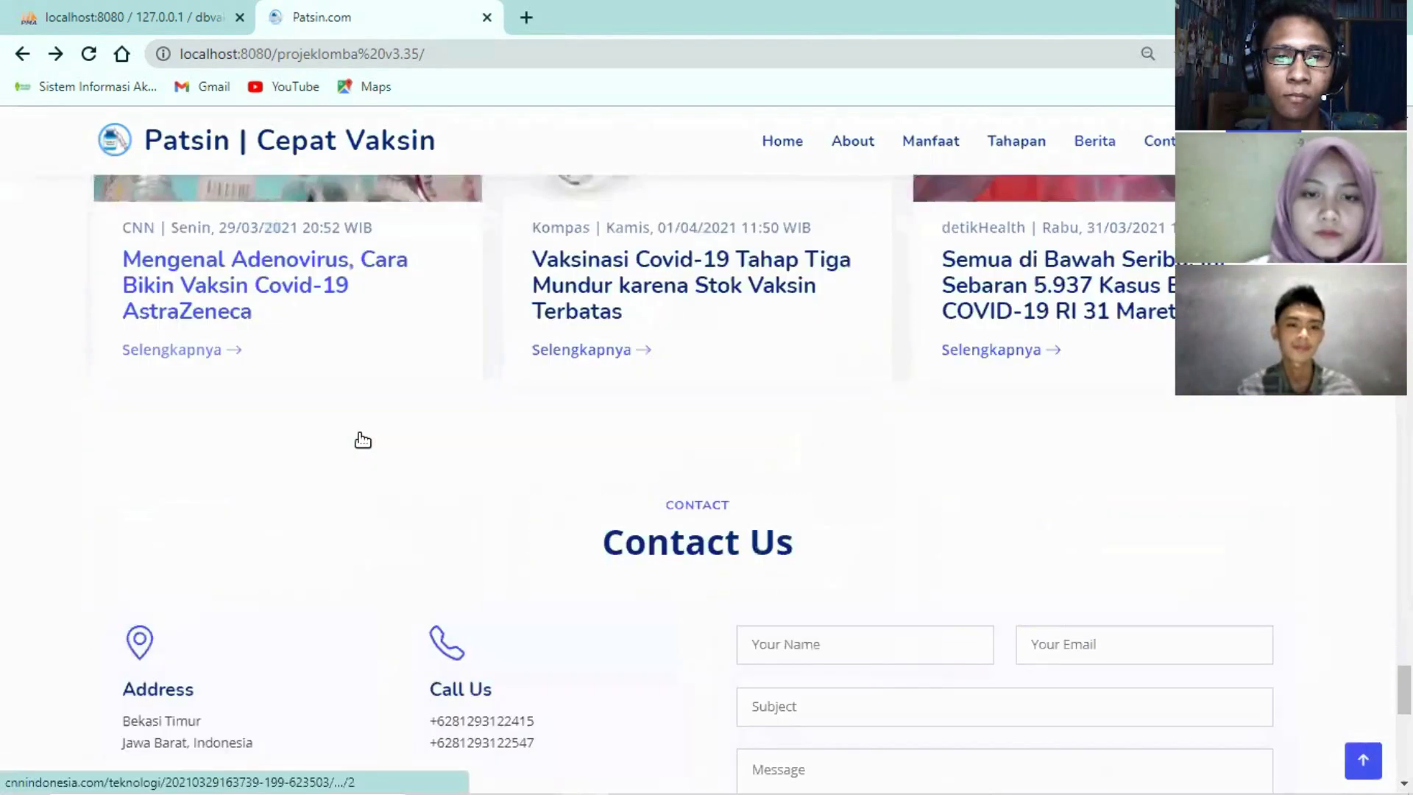
{"action": "left_click", "coordinate": [1362, 763]}
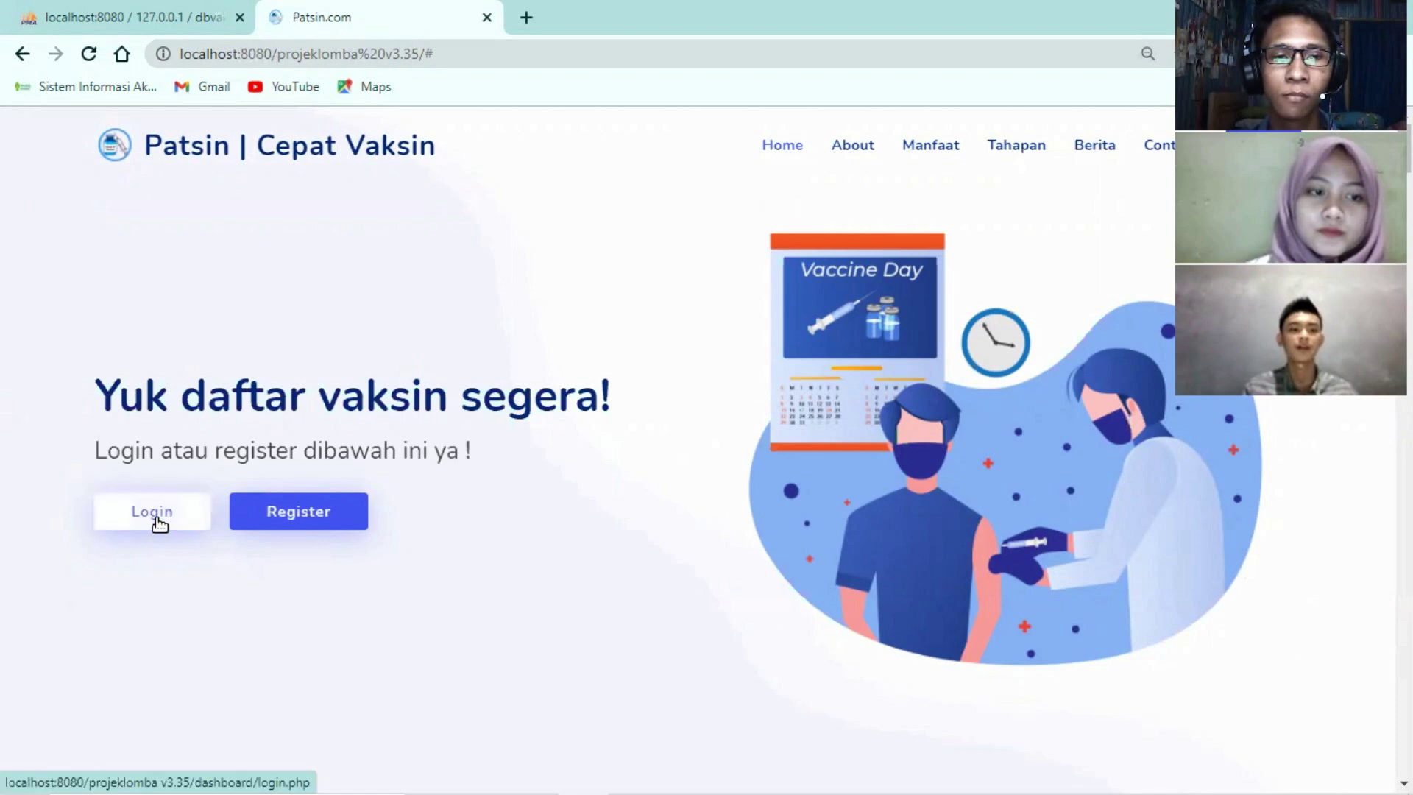
{"action": "left_click", "coordinate": [282, 535]}
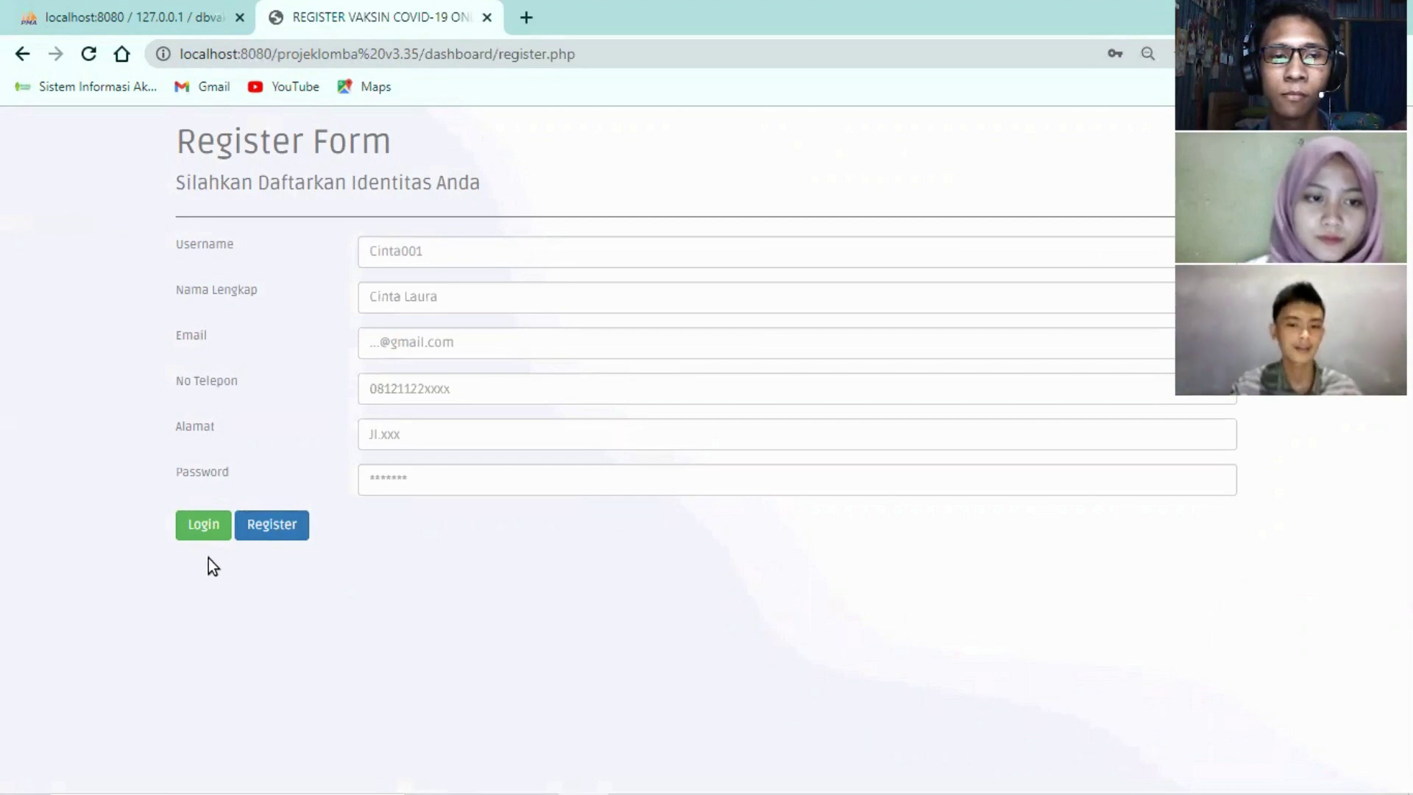
Switch to the Login page and sign in with the account's username and password
{"action": "left_click", "coordinate": [215, 525]}
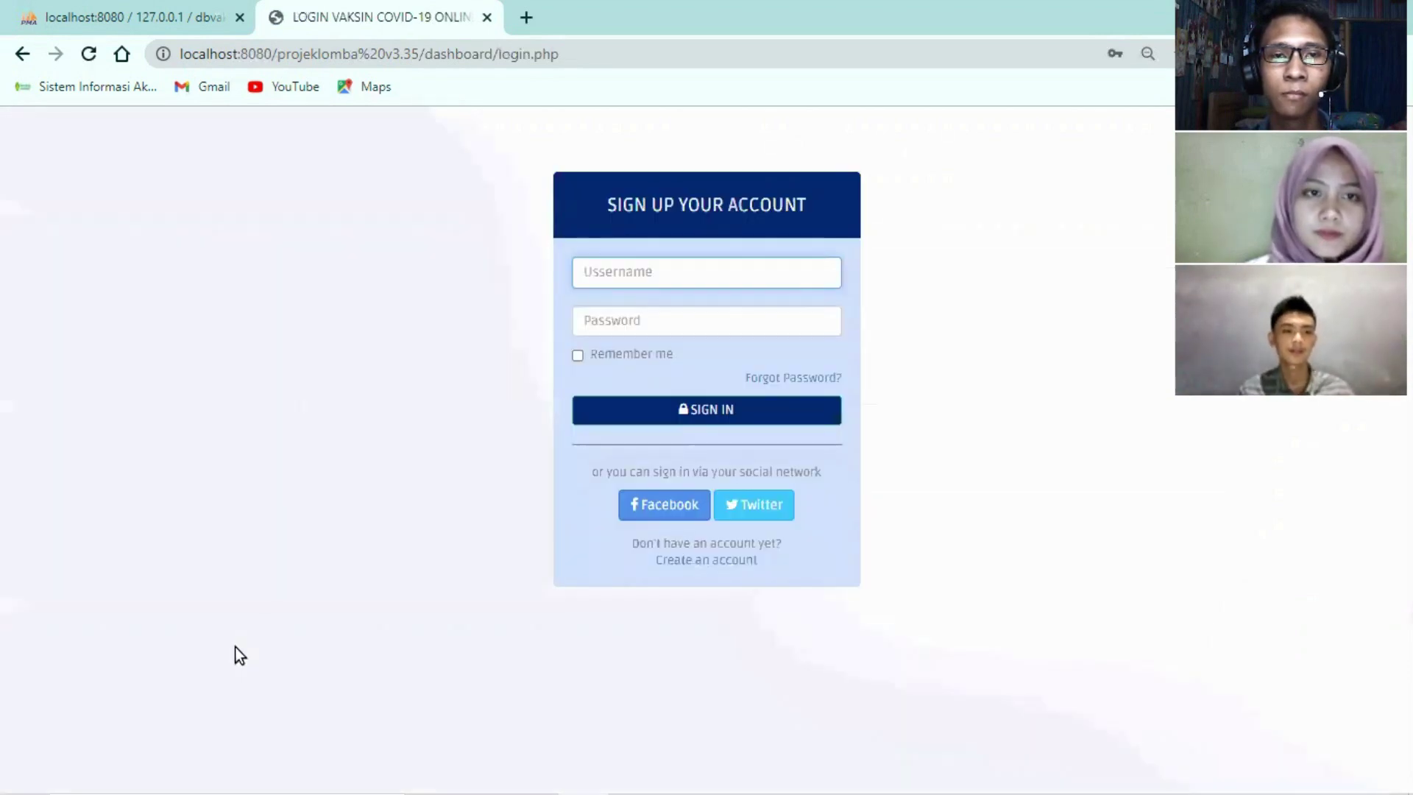
{"action": "left_click", "coordinate": [735, 269]}
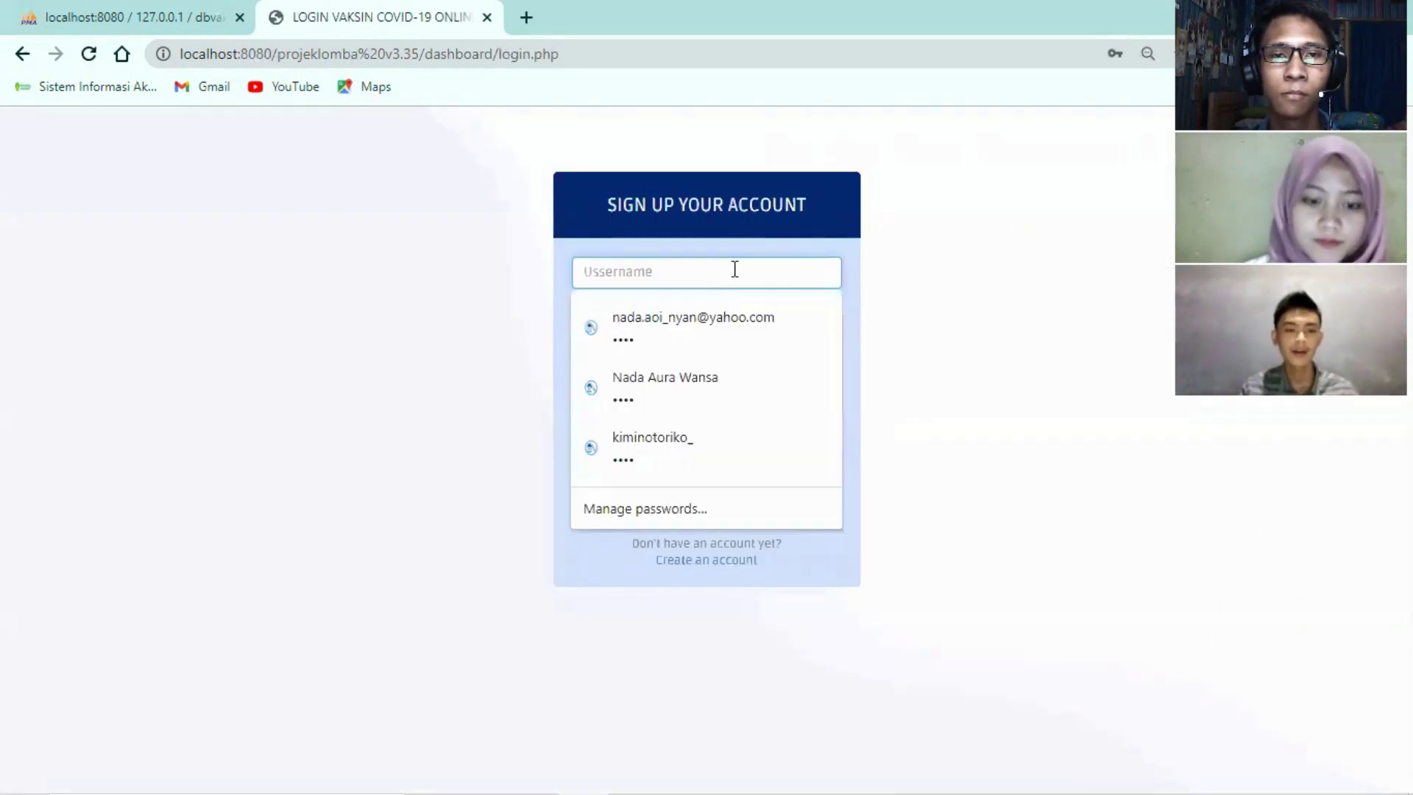
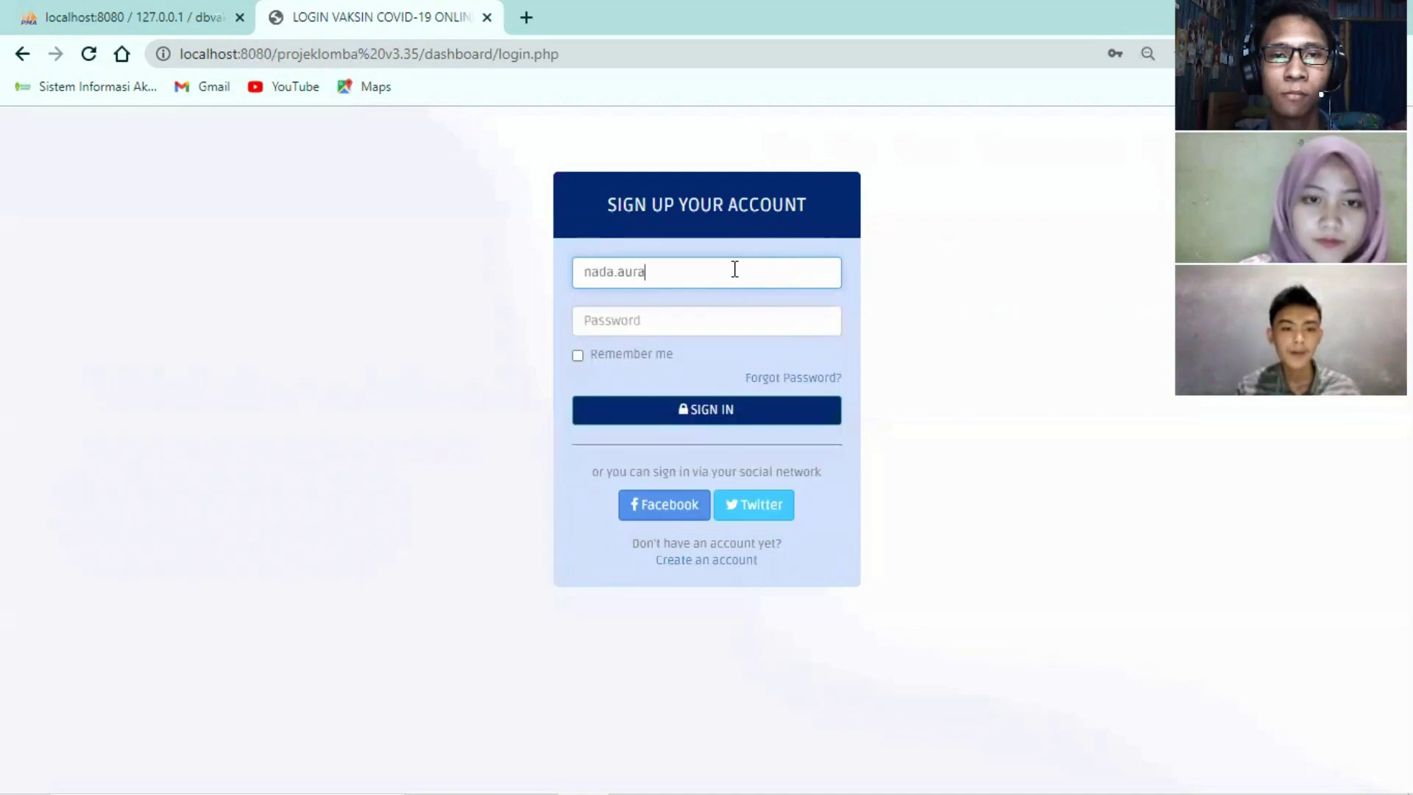
{"action": "left_click", "coordinate": [714, 315]}
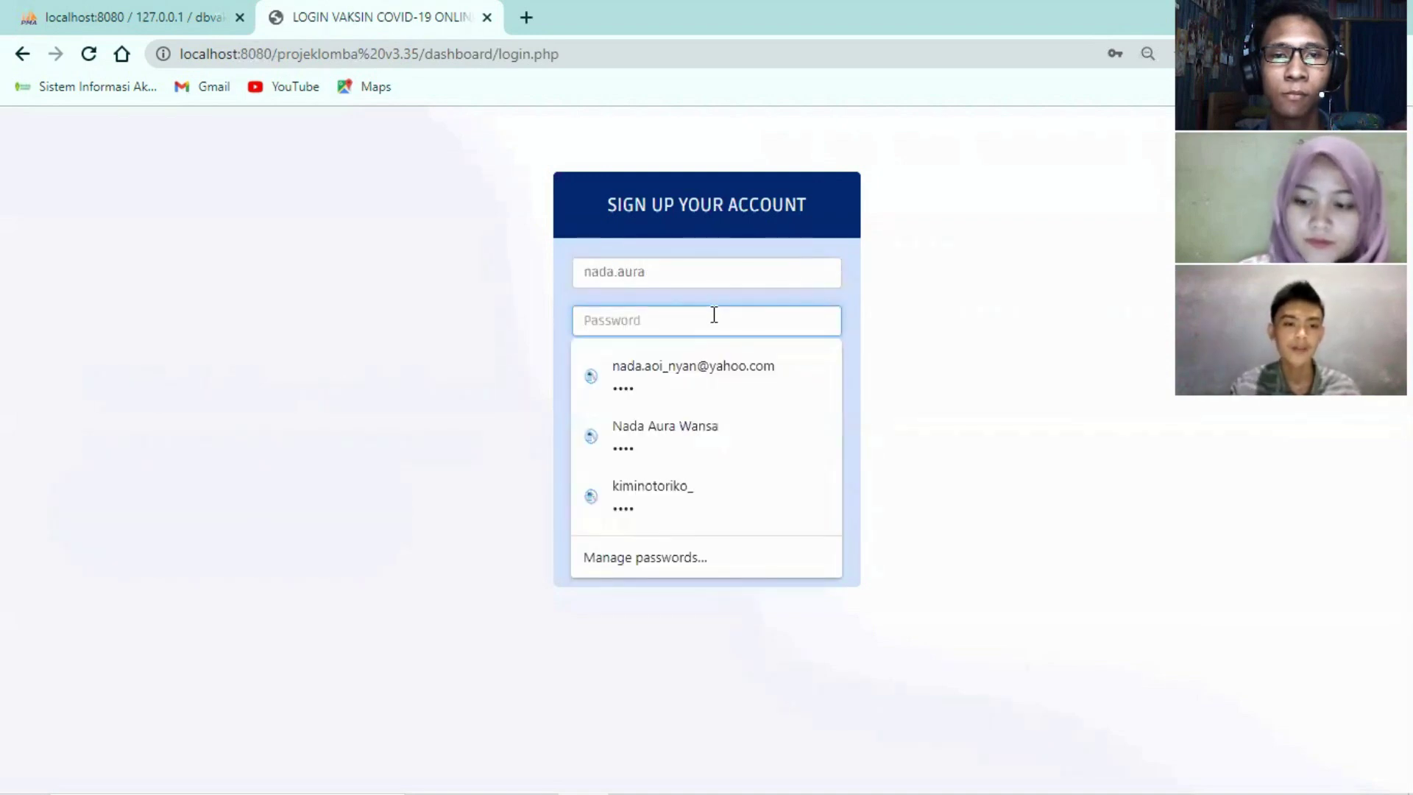
{"action": "type", "text": "1234"}
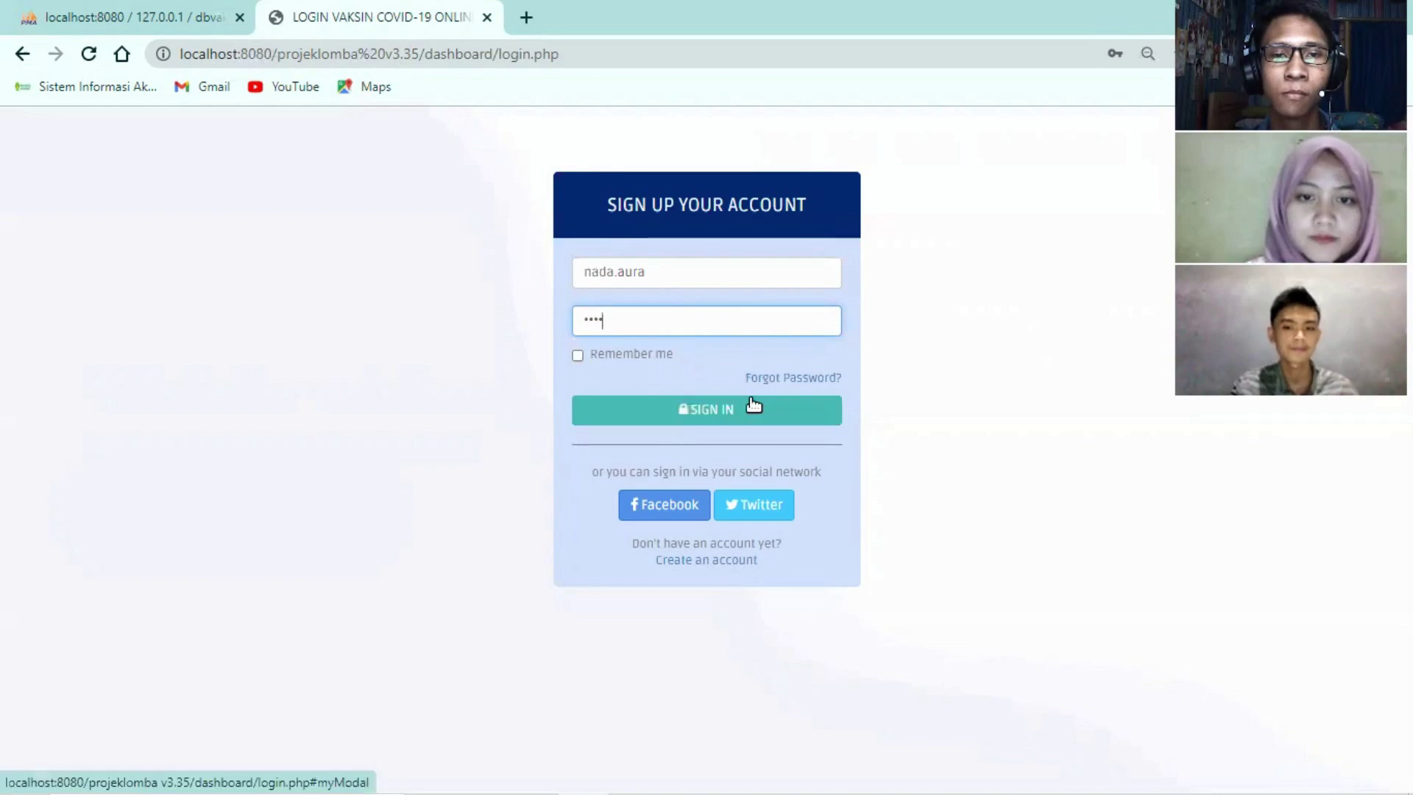
{"action": "left_click", "coordinate": [752, 407]}
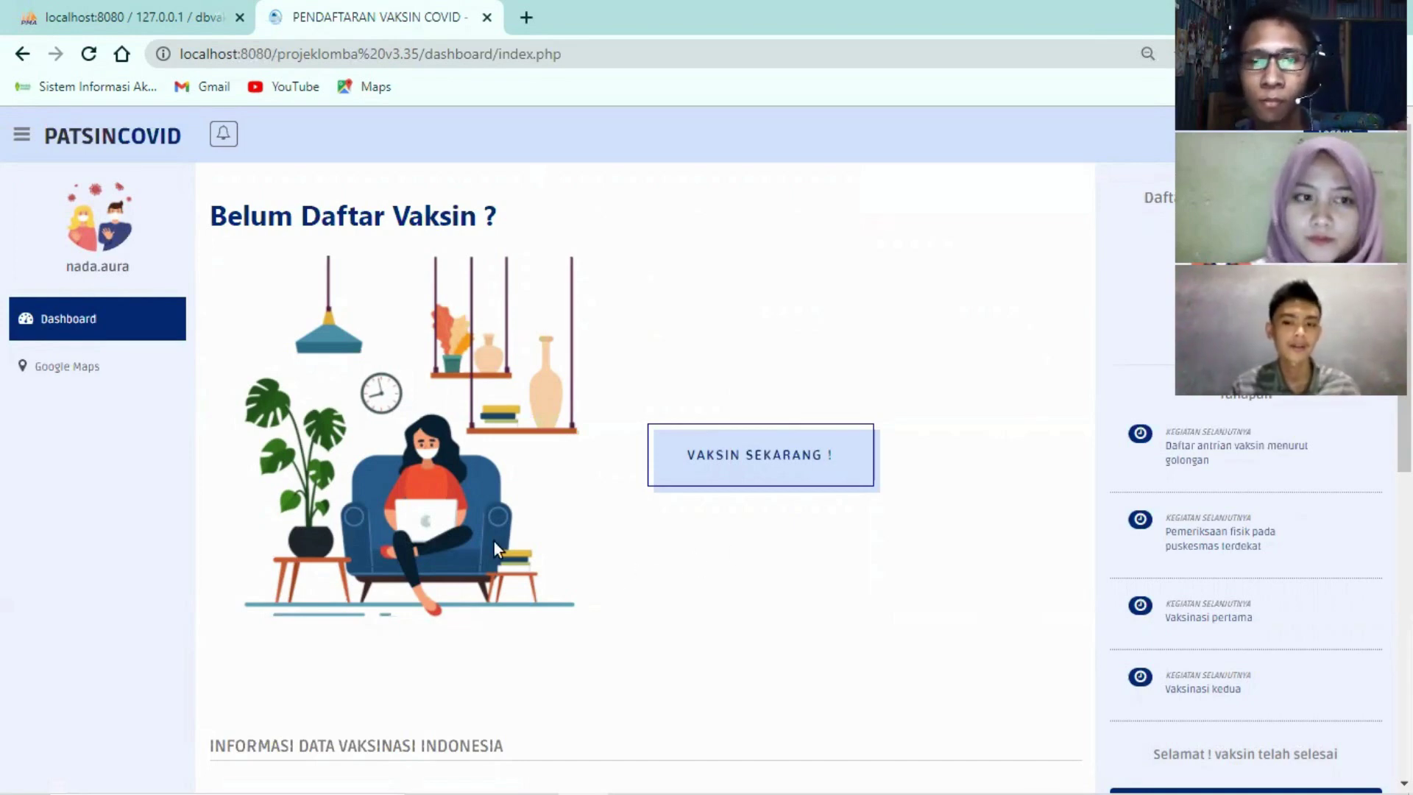
Review the profile page's e-mail and TENTANG ANDA details, then return to the dashboard
{"action": "left_click", "coordinate": [99, 231]}
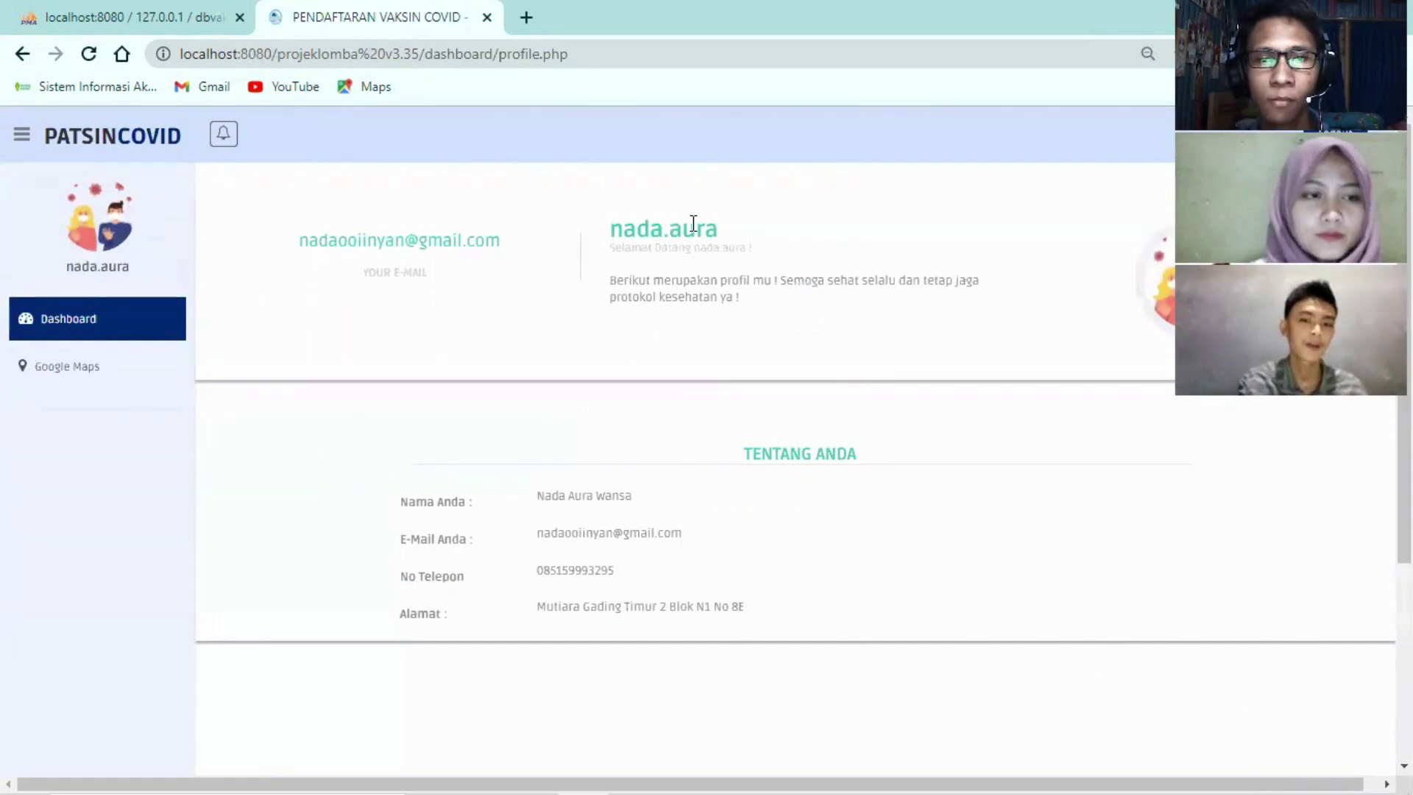
{"action": "left_click_drag", "start_coordinate": [298, 241], "coordinate": [816, 351]}
{"action": "left_click", "coordinate": [807, 444]}
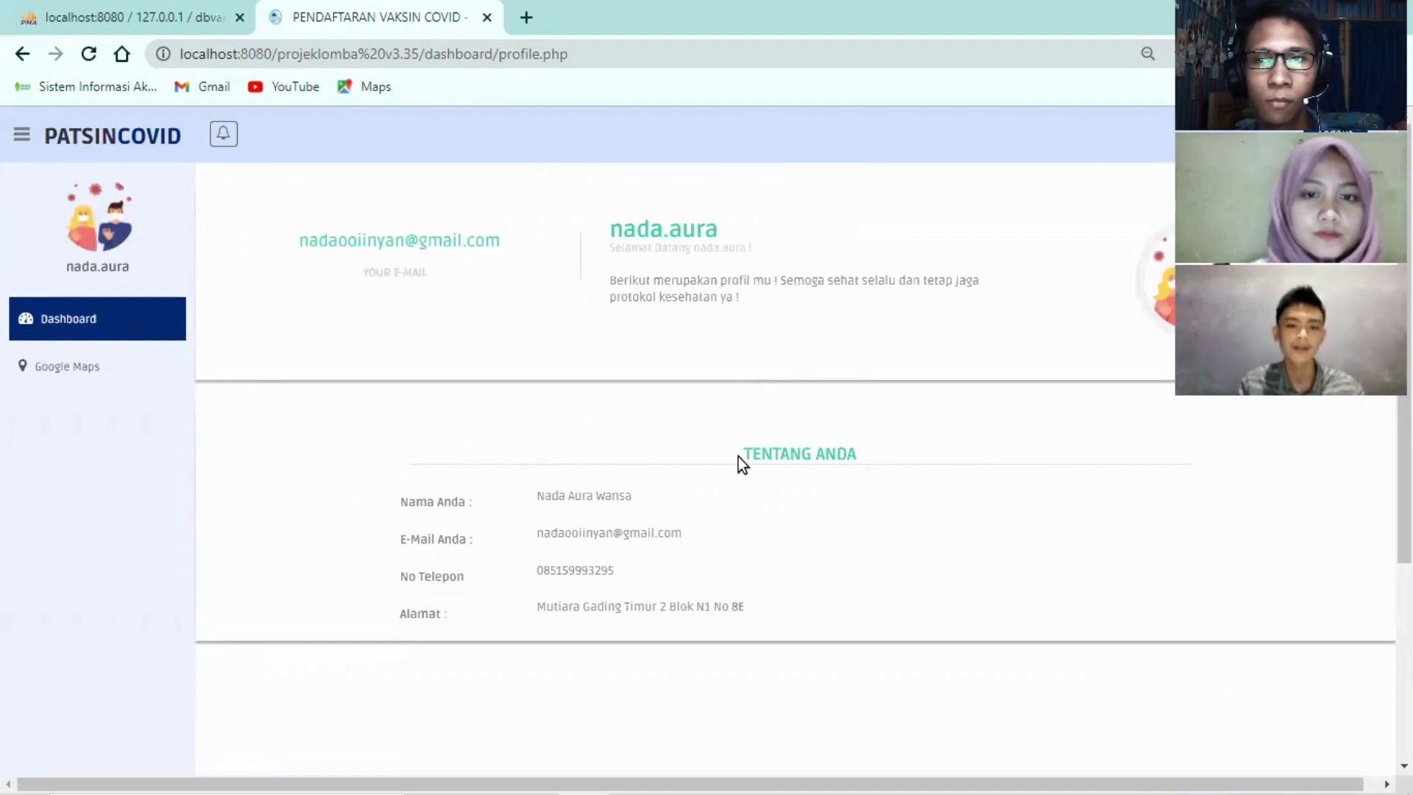
{"action": "left_click_drag", "start_coordinate": [739, 456], "coordinate": [891, 452]}
{"action": "left_click", "coordinate": [510, 383]}
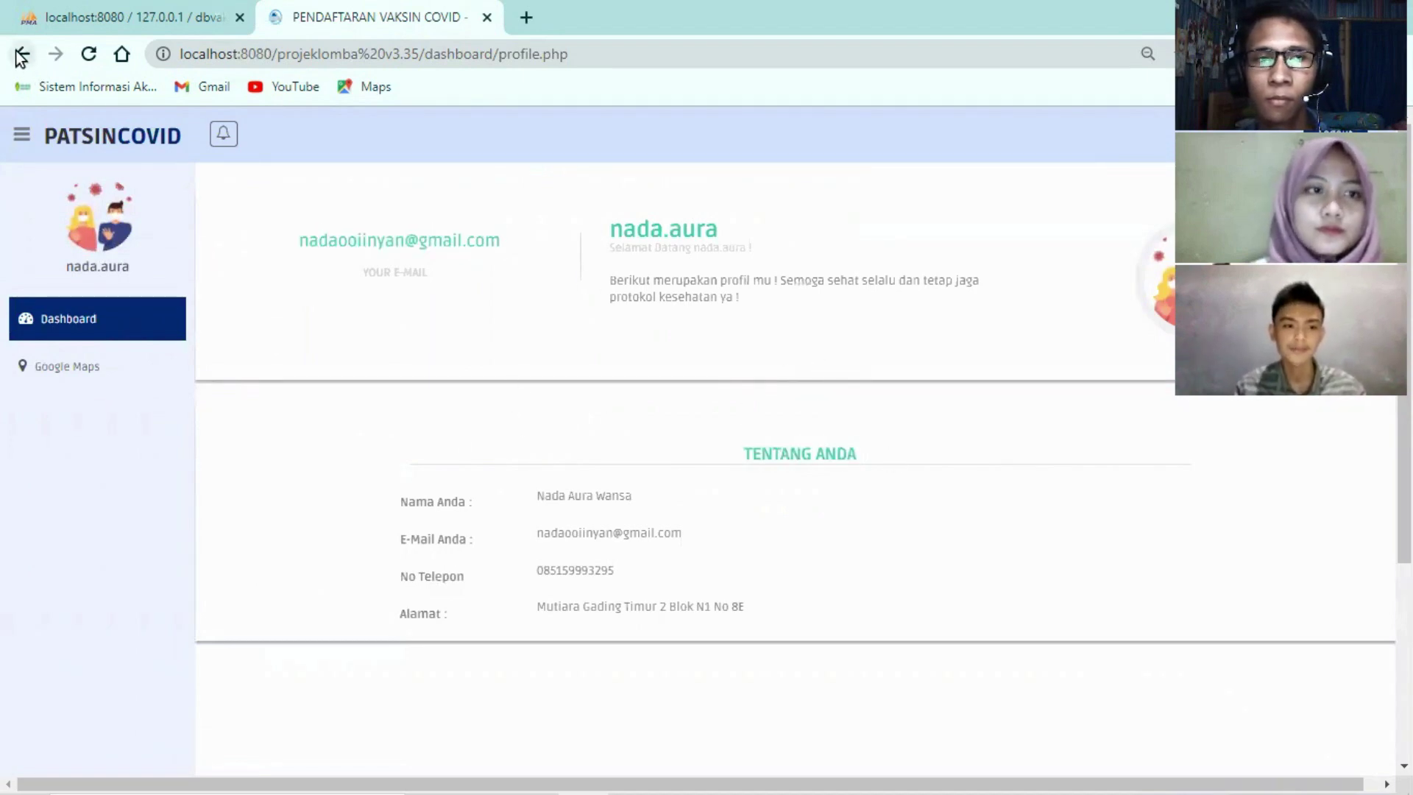
{"action": "left_click", "coordinate": [101, 146]}
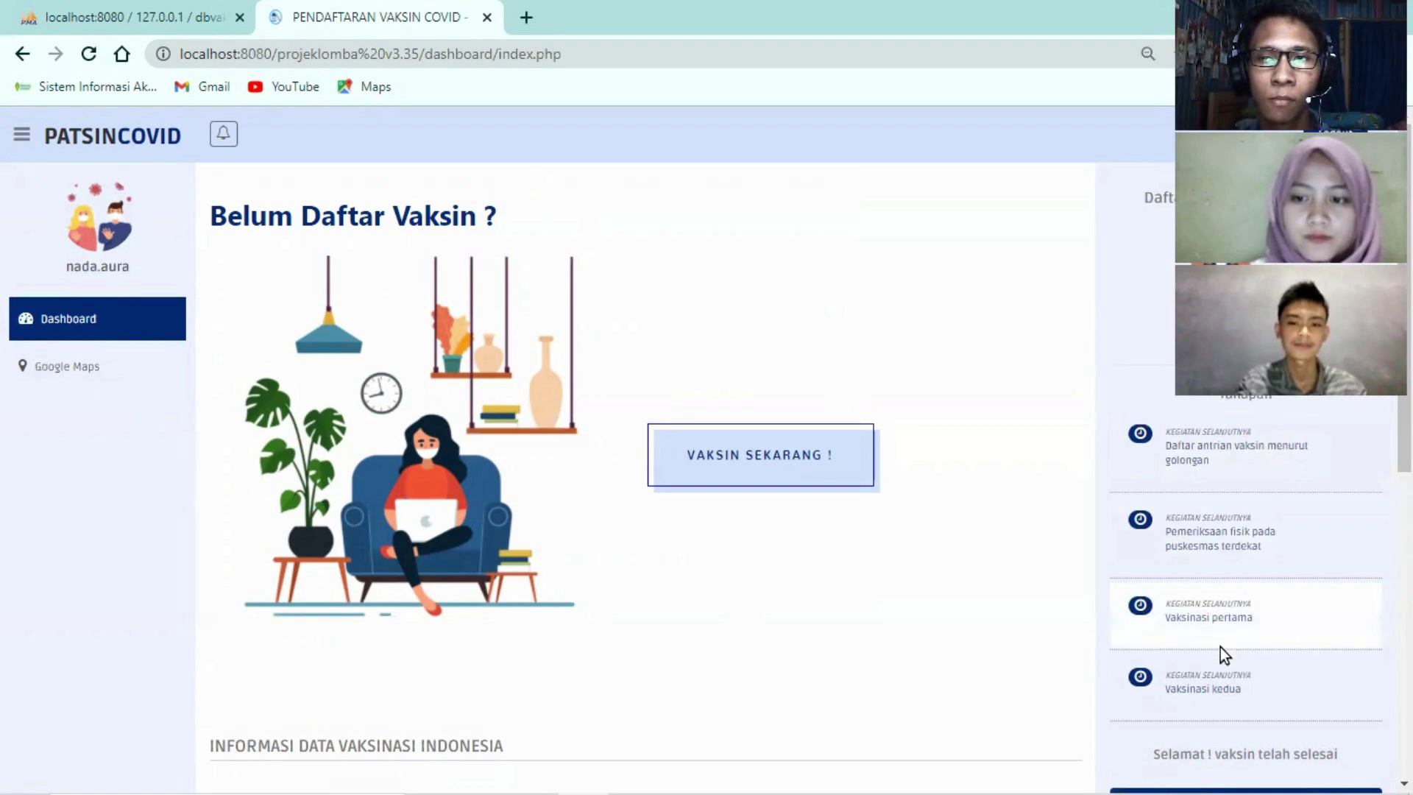
{"action": "scroll", "coordinate": [699, 563], "scroll_direction": "down", "scroll_amount": 7}
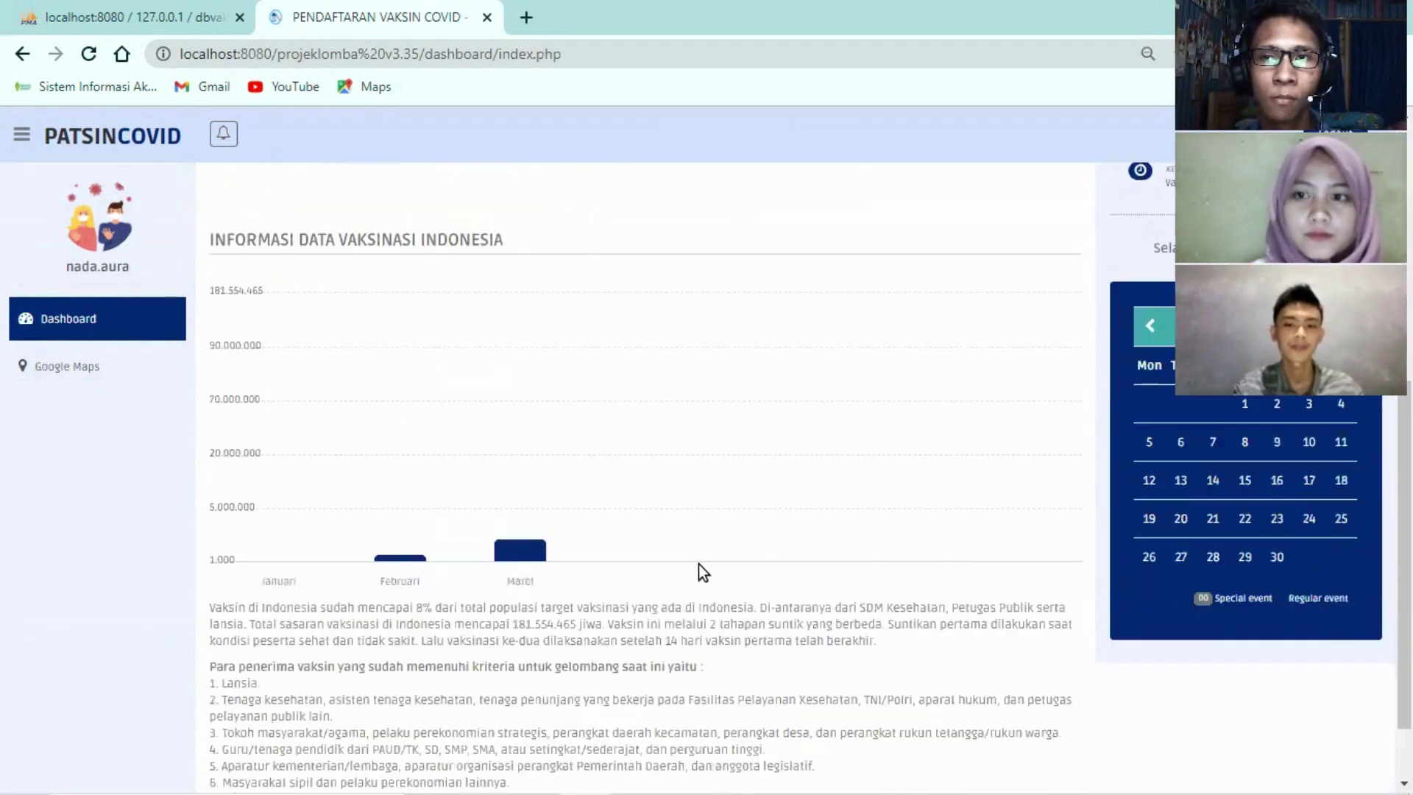
{"action": "scroll", "coordinate": [699, 564], "scroll_direction": "down", "scroll_amount": 1}
{"action": "scroll", "coordinate": [699, 564], "scroll_direction": "up", "scroll_amount": 2}
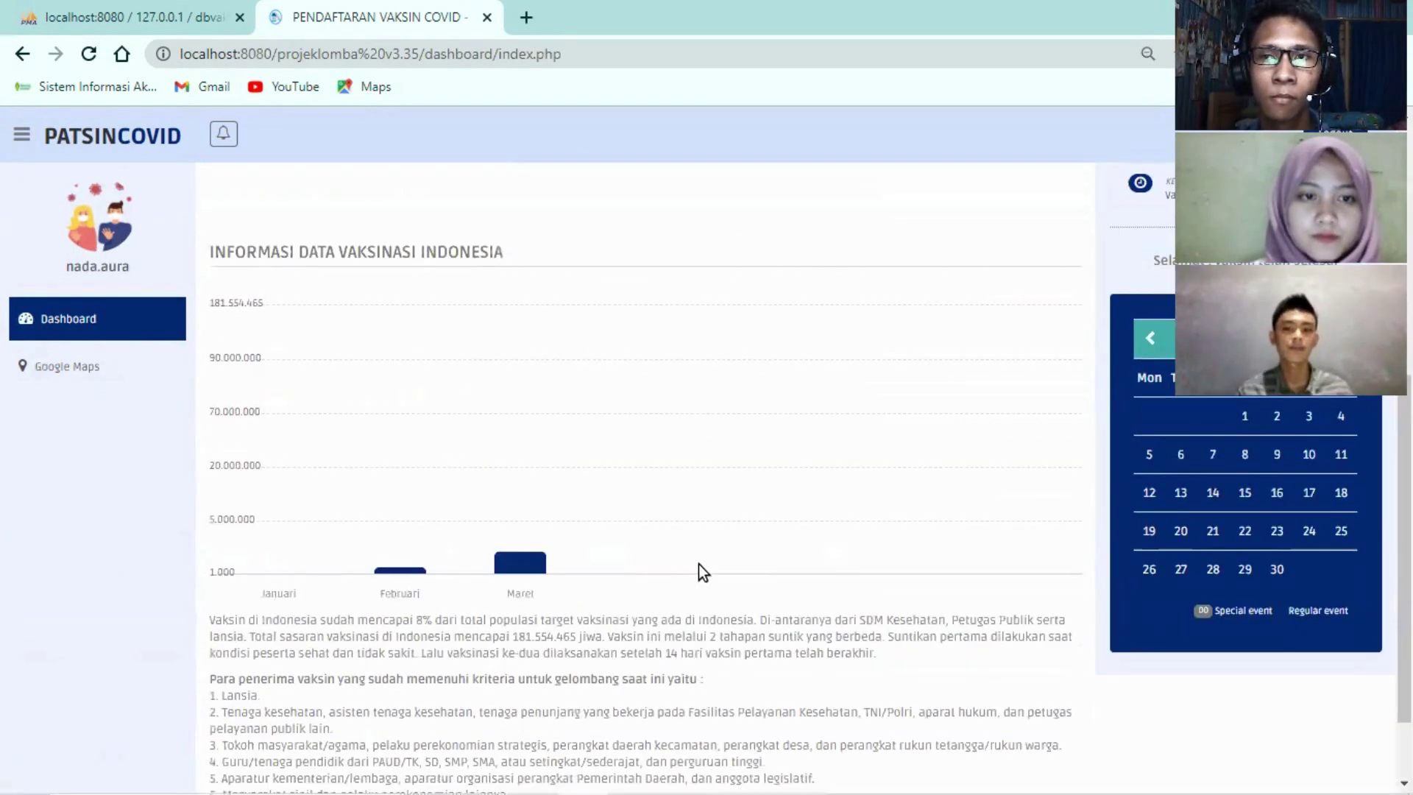
{"action": "scroll", "coordinate": [1150, 507], "scroll_direction": "down", "scroll_amount": 1}
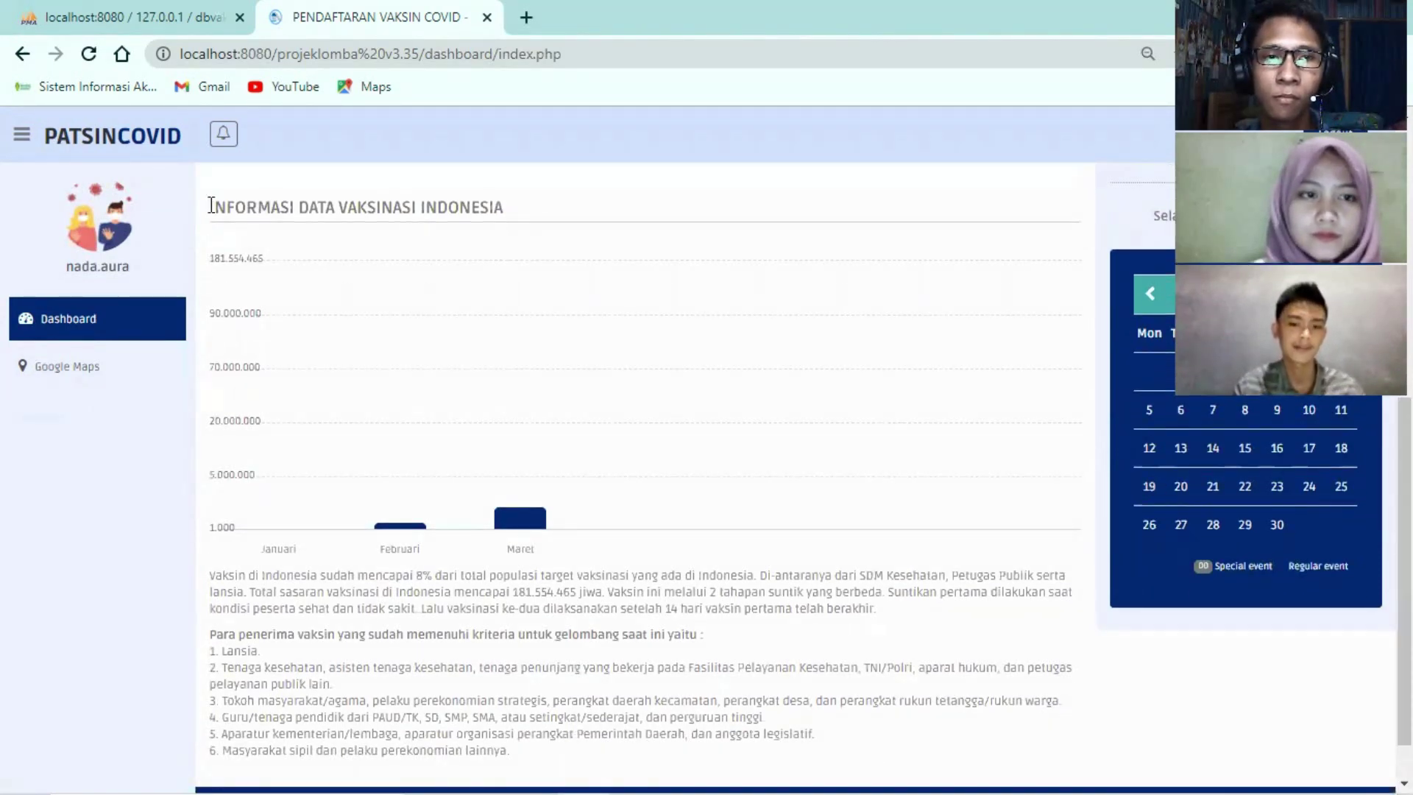
{"action": "left_click_drag", "start_coordinate": [212, 207], "coordinate": [520, 217]}
{"action": "scroll", "coordinate": [491, 276], "scroll_direction": "up", "scroll_amount": 7}
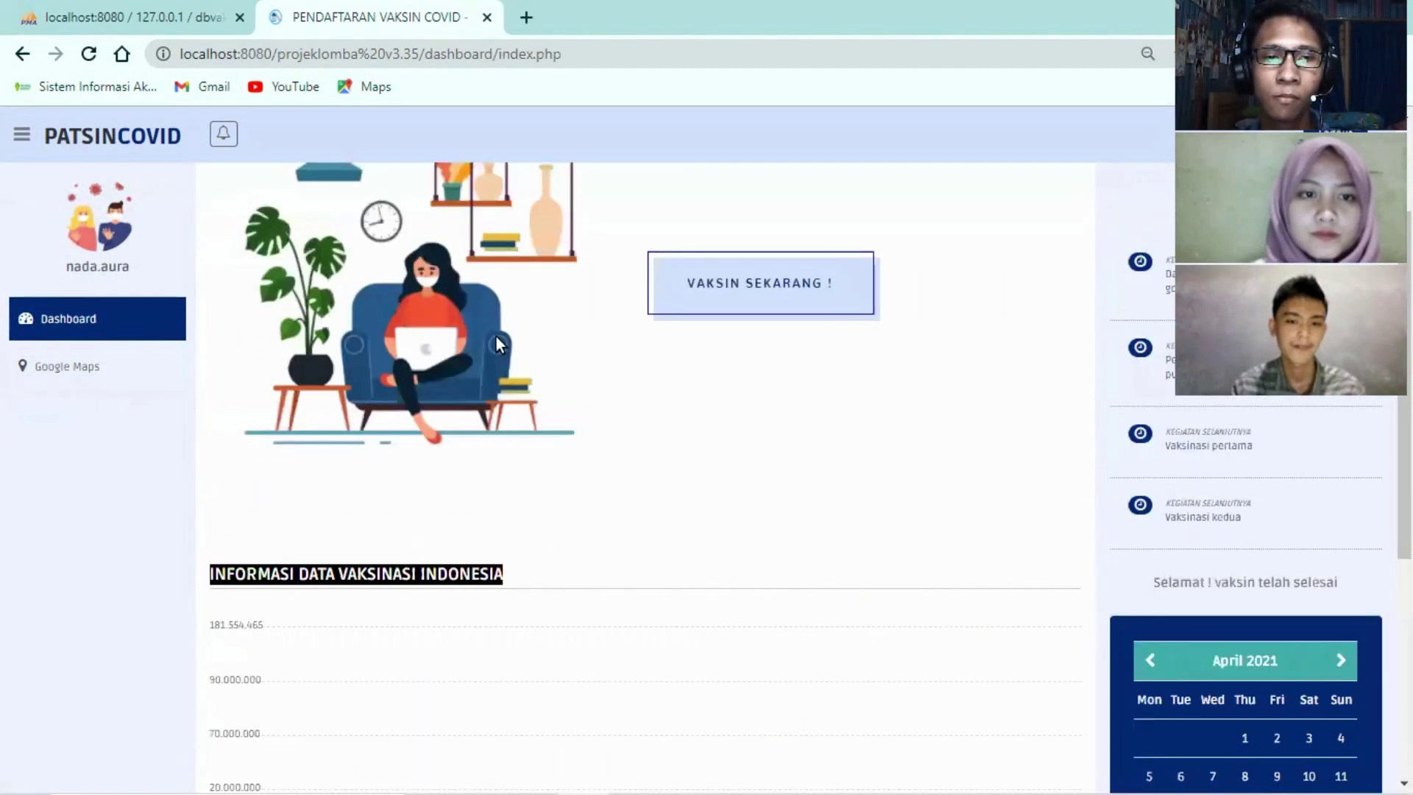
{"action": "left_click", "coordinate": [684, 214]}
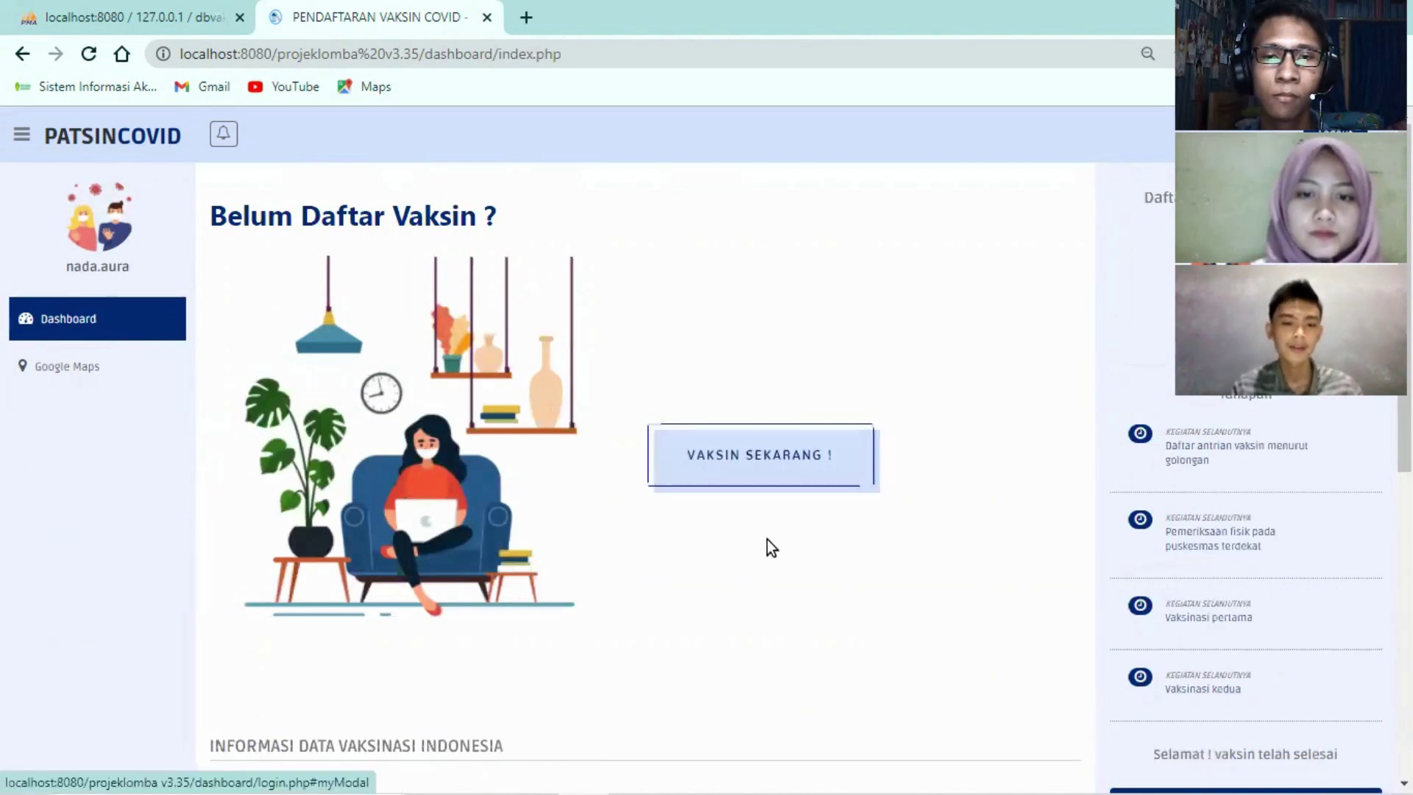
Start vaccine registration and read the 'Perhatian !' requirements notice through to the bottom
{"action": "left_click", "coordinate": [770, 462]}
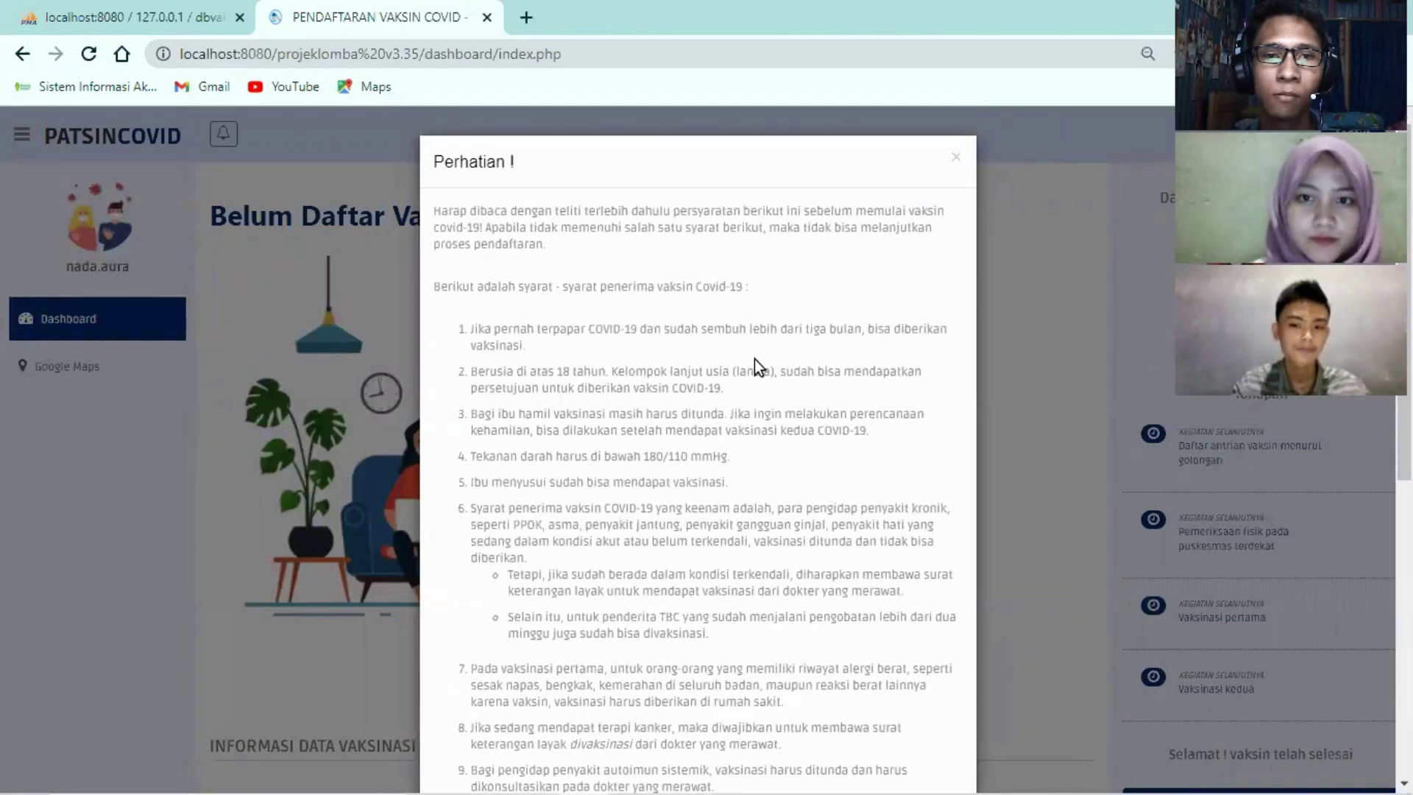
{"action": "scroll", "coordinate": [753, 359], "scroll_direction": "down", "scroll_amount": 1}
{"action": "scroll", "coordinate": [753, 359], "scroll_direction": "up", "scroll_amount": 1}
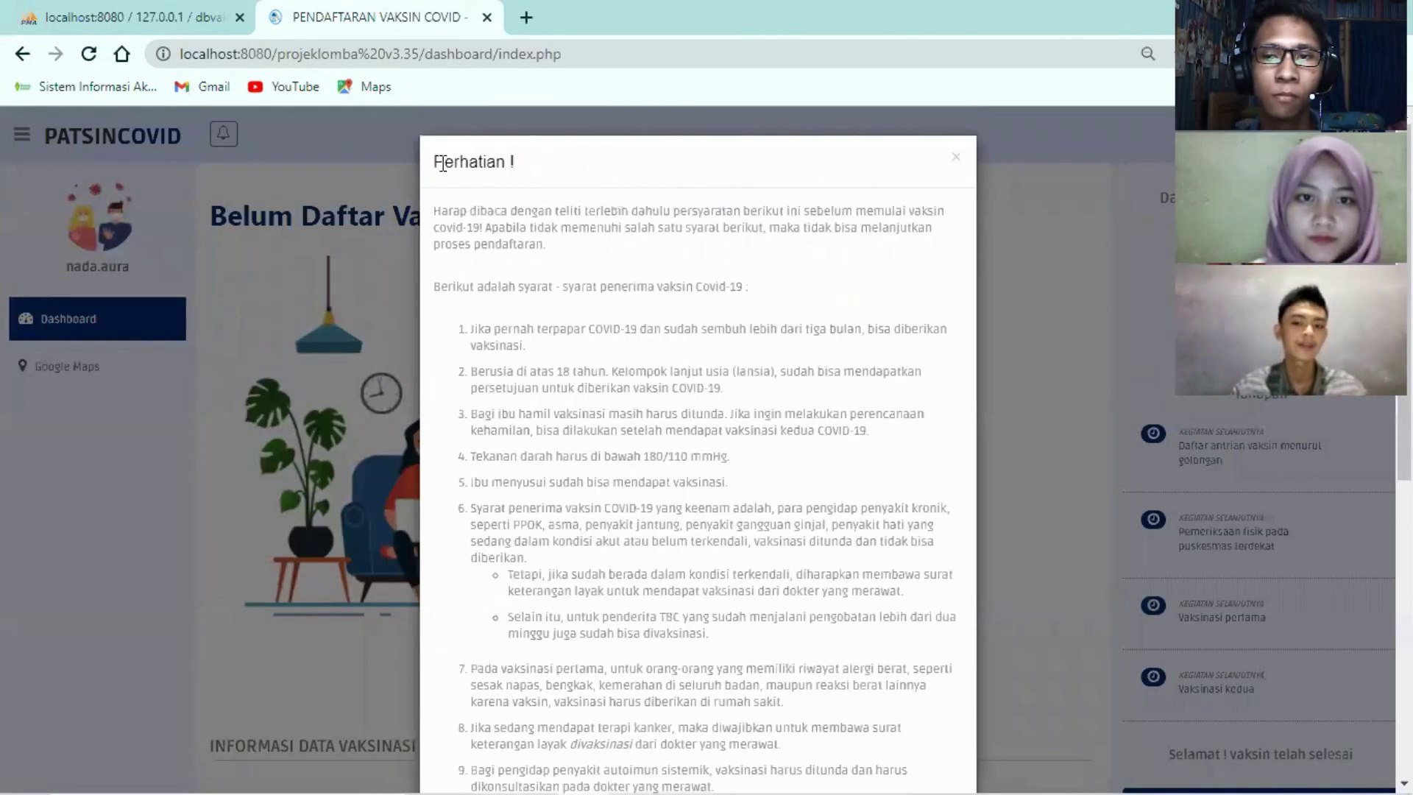
{"action": "left_click_drag", "start_coordinate": [442, 163], "coordinate": [527, 161]}
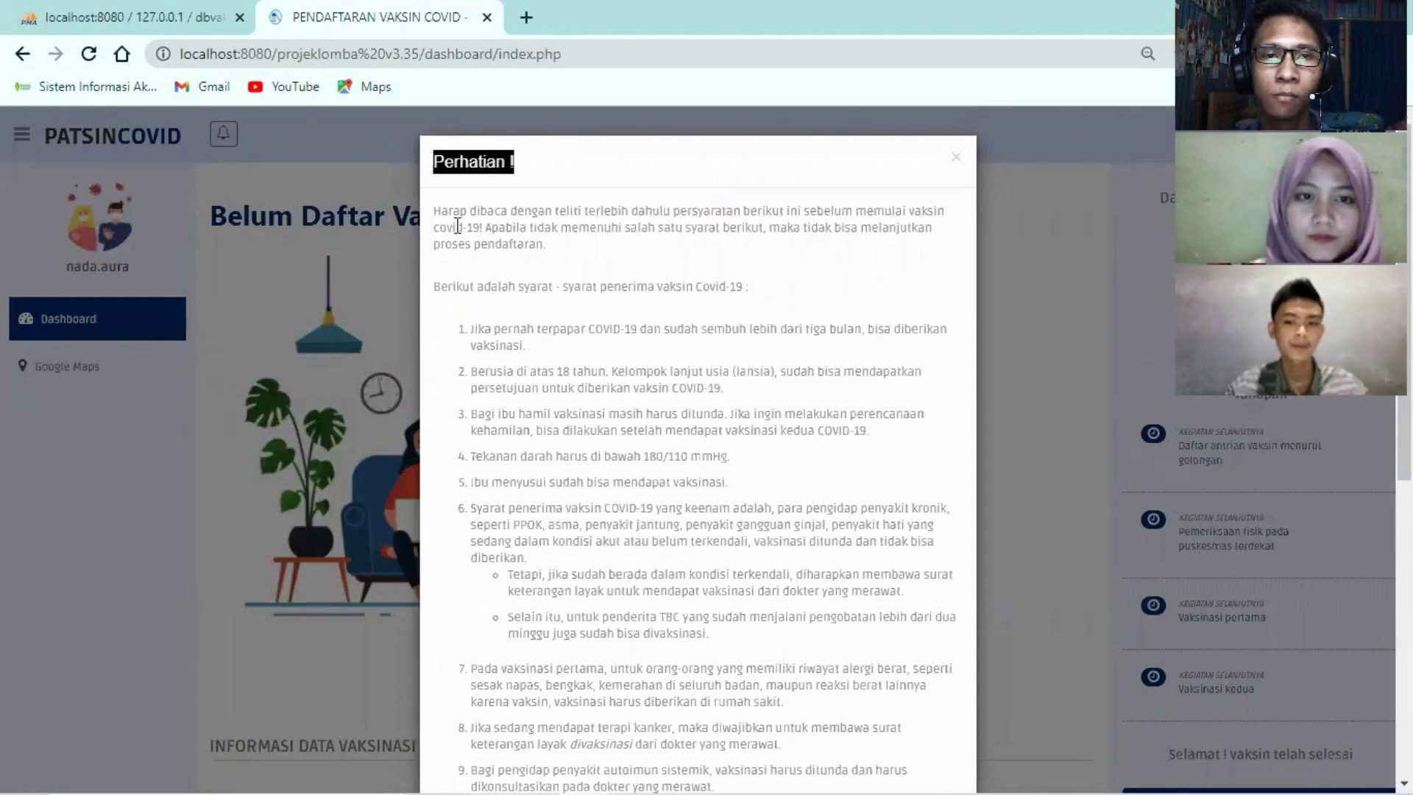
{"action": "left_click_drag", "start_coordinate": [432, 211], "coordinate": [789, 211]}
{"action": "scroll", "coordinate": [756, 328], "scroll_direction": "down", "scroll_amount": 1}
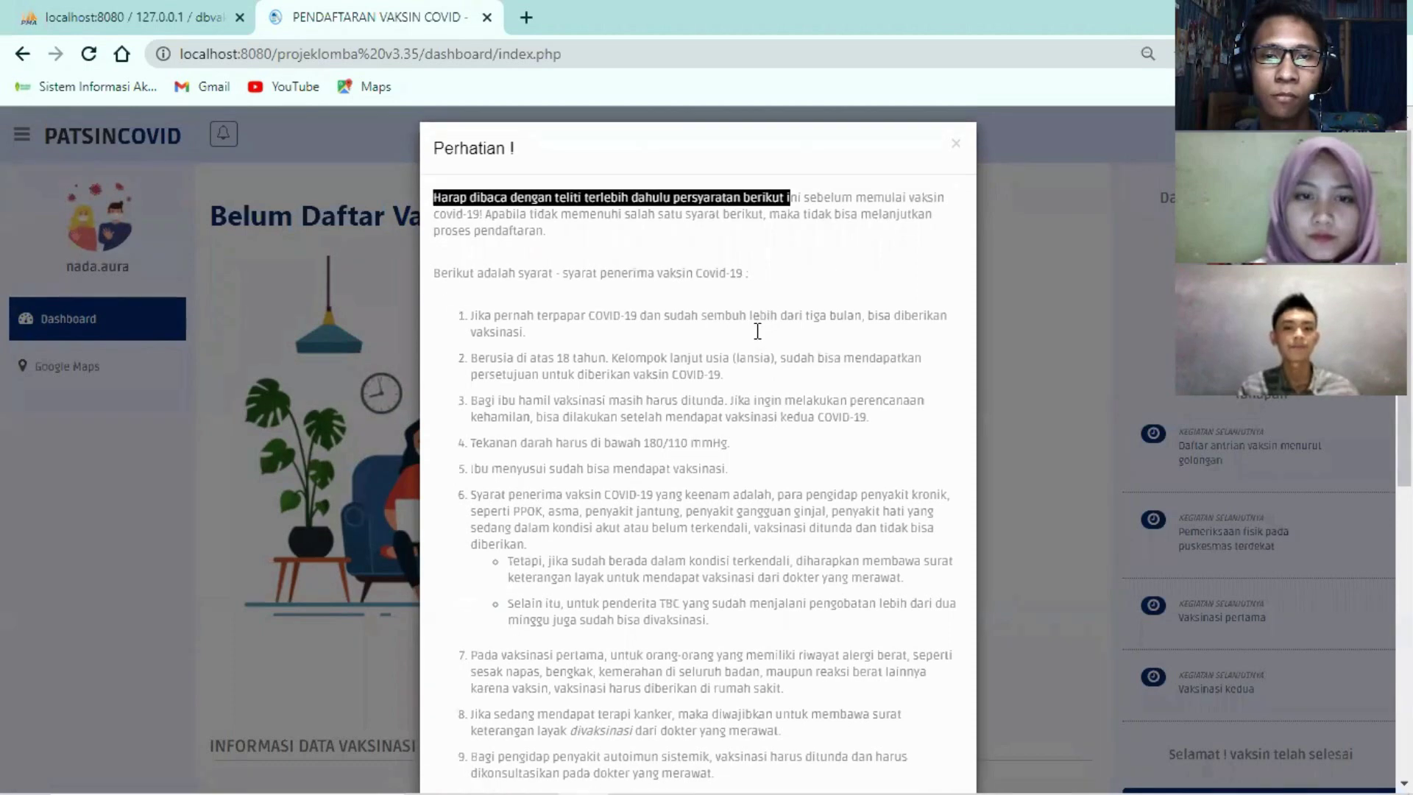
{"action": "scroll", "coordinate": [747, 360], "scroll_direction": "down", "scroll_amount": 8}
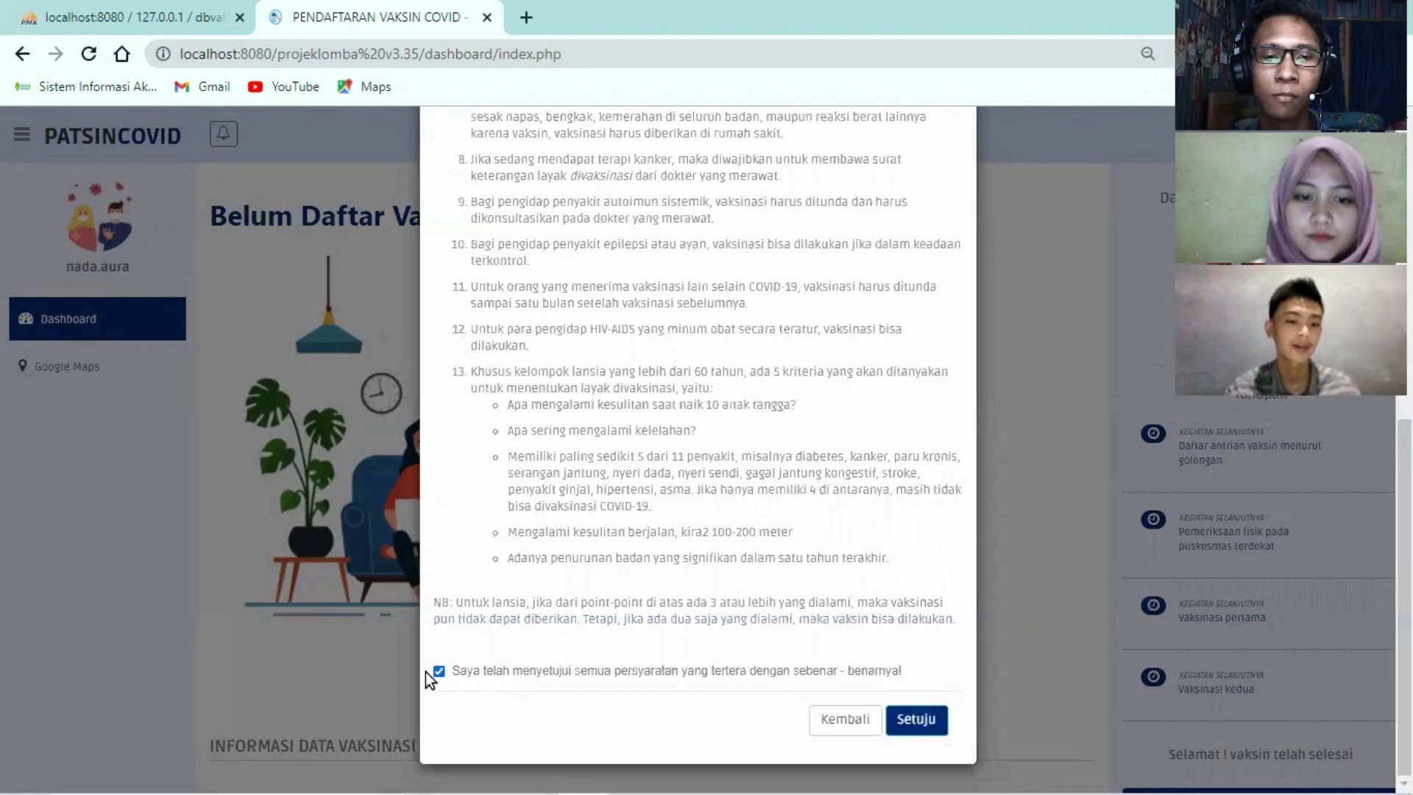
Accept the requirements, then enter the national ID number and the full name from suggestions
{"action": "left_click", "coordinate": [916, 721]}
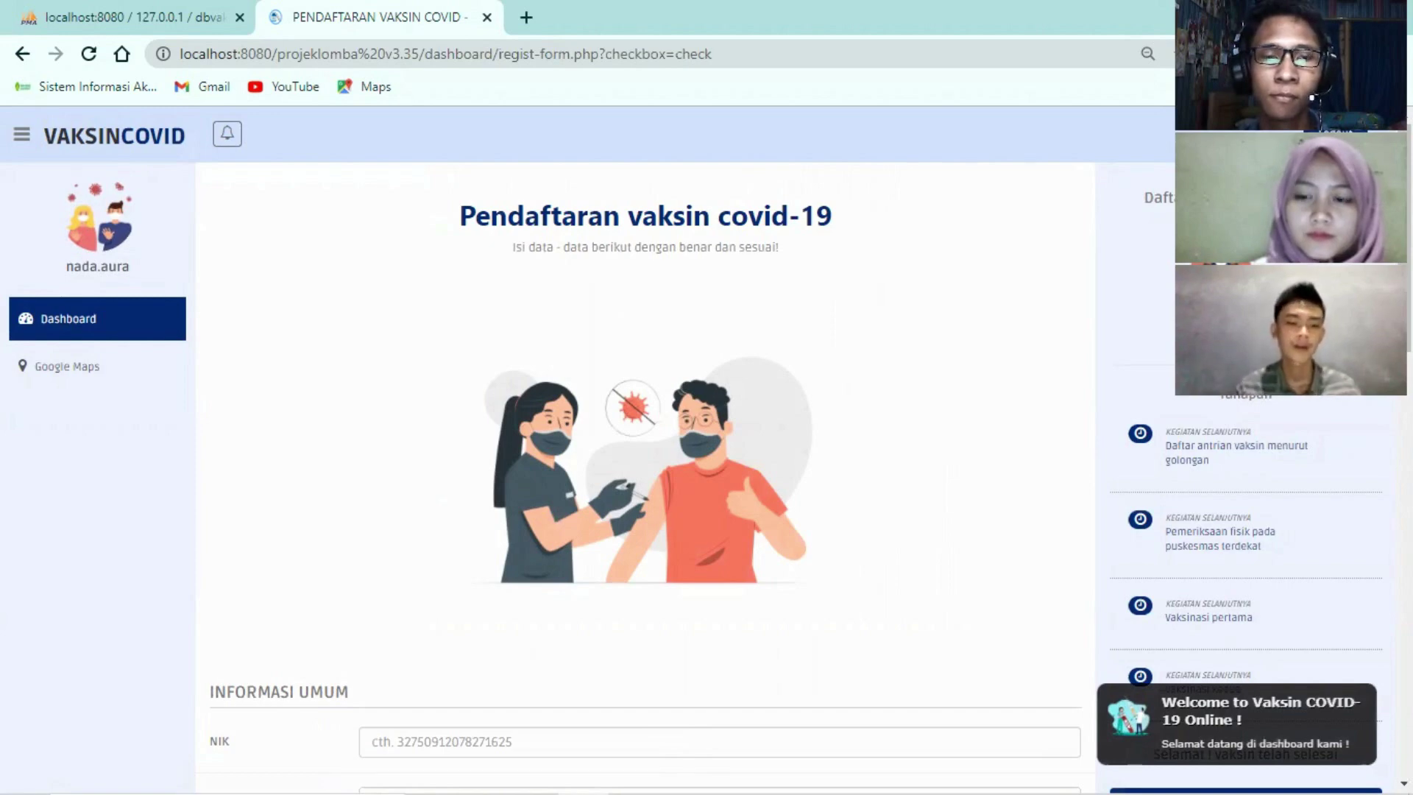
{"action": "scroll", "coordinate": [517, 599], "scroll_direction": "down", "scroll_amount": 5}
{"action": "left_click", "coordinate": [515, 333]}
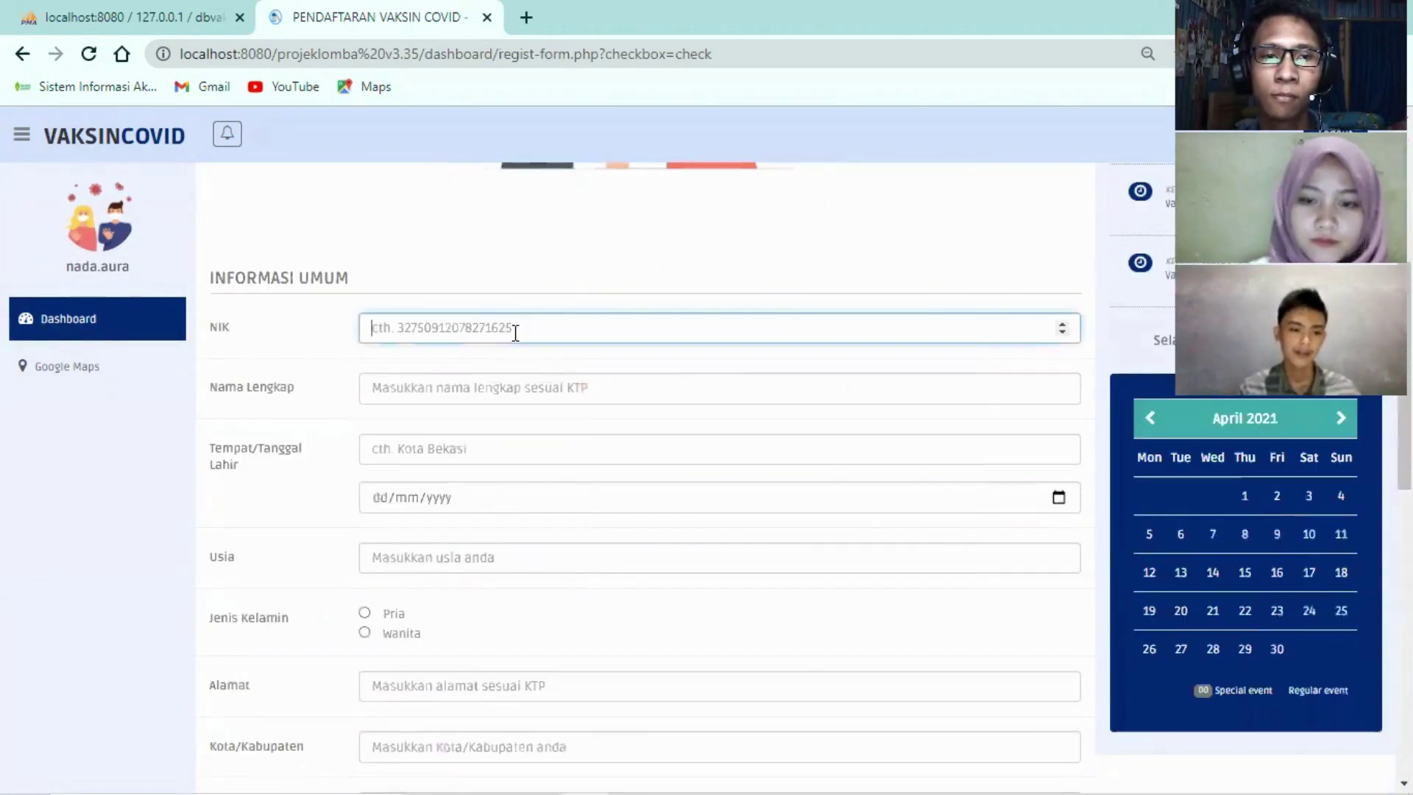
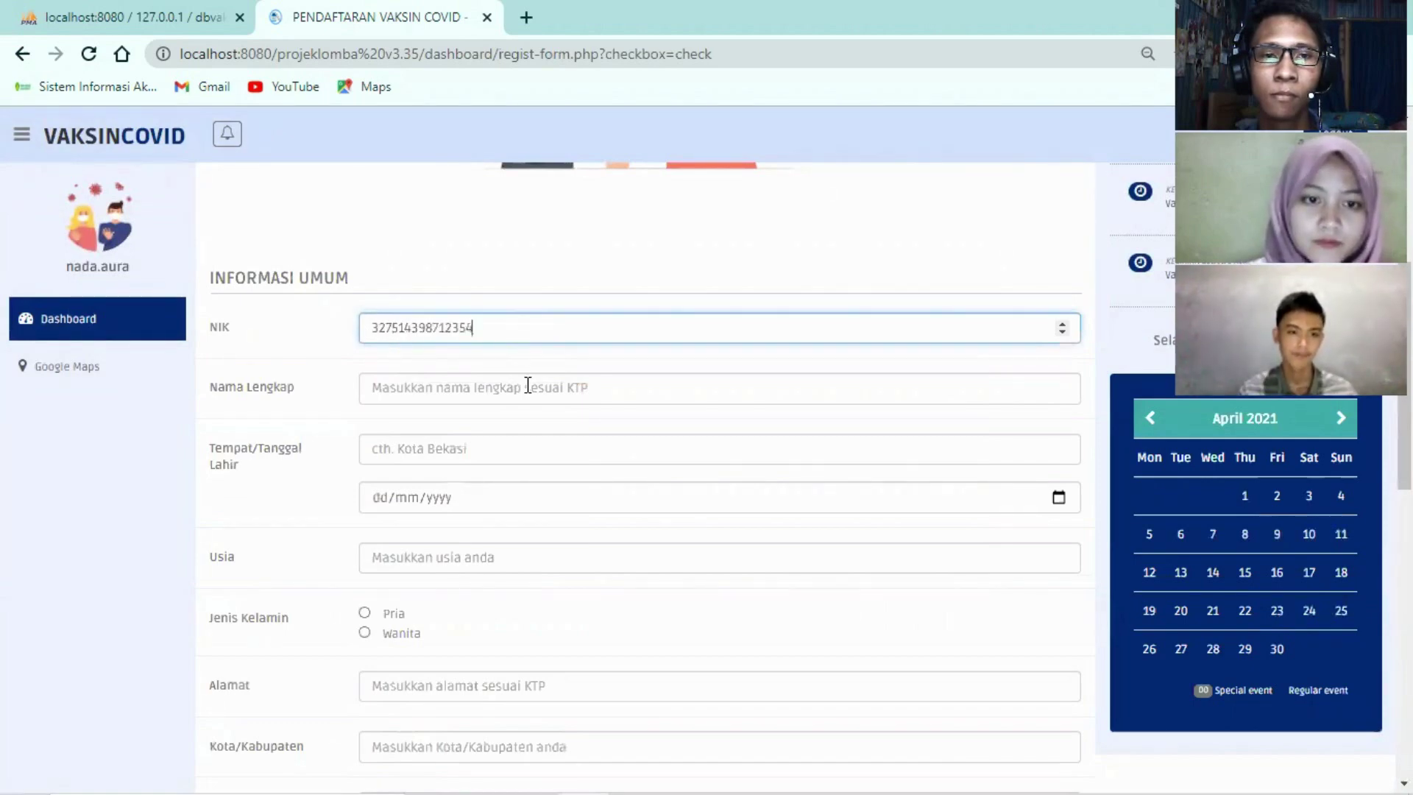
{"action": "left_click", "coordinate": [528, 385]}
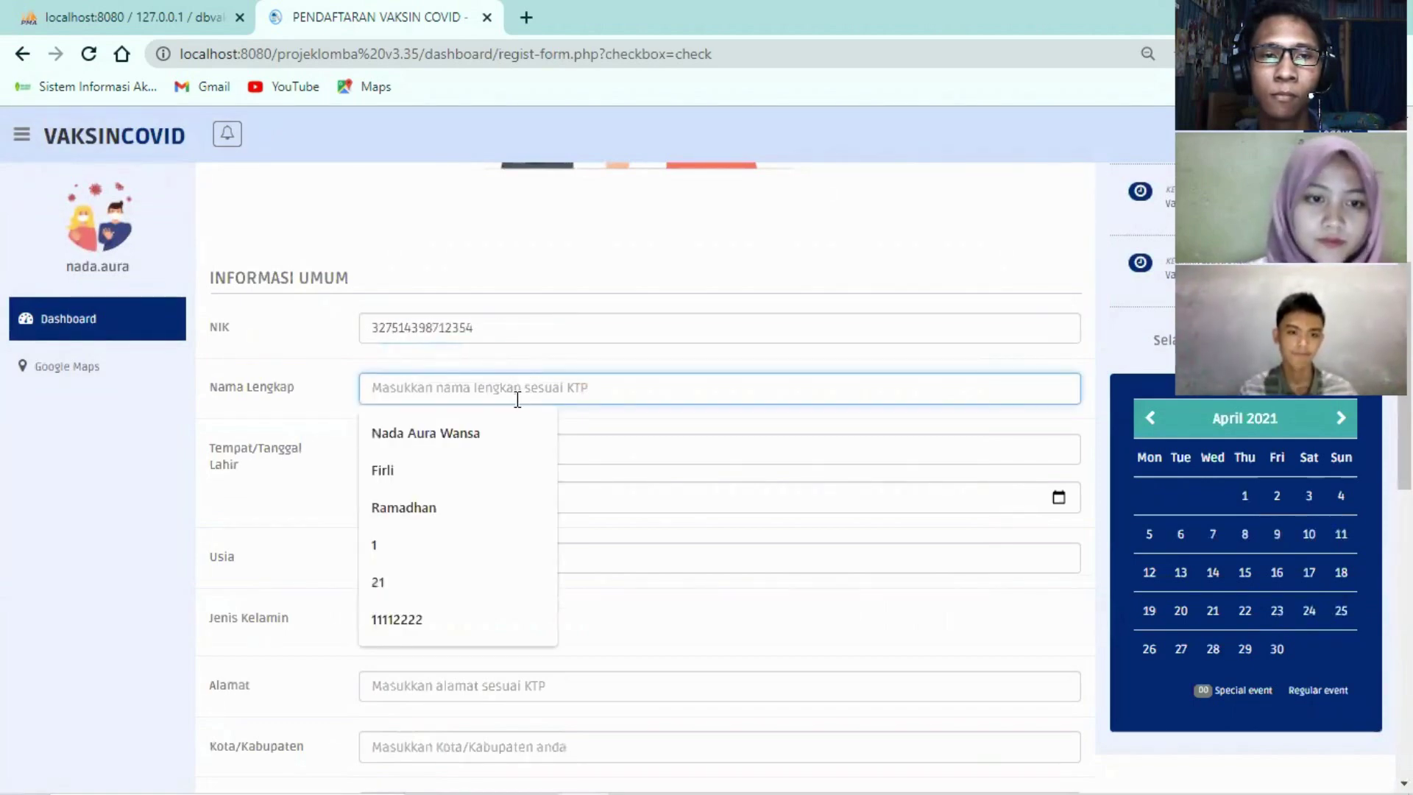
{"action": "left_click", "coordinate": [488, 425]}
Enter place of birth Bogor, the date of birth, age 20, and gender Wanita
{"action": "left_click", "coordinate": [430, 446]}
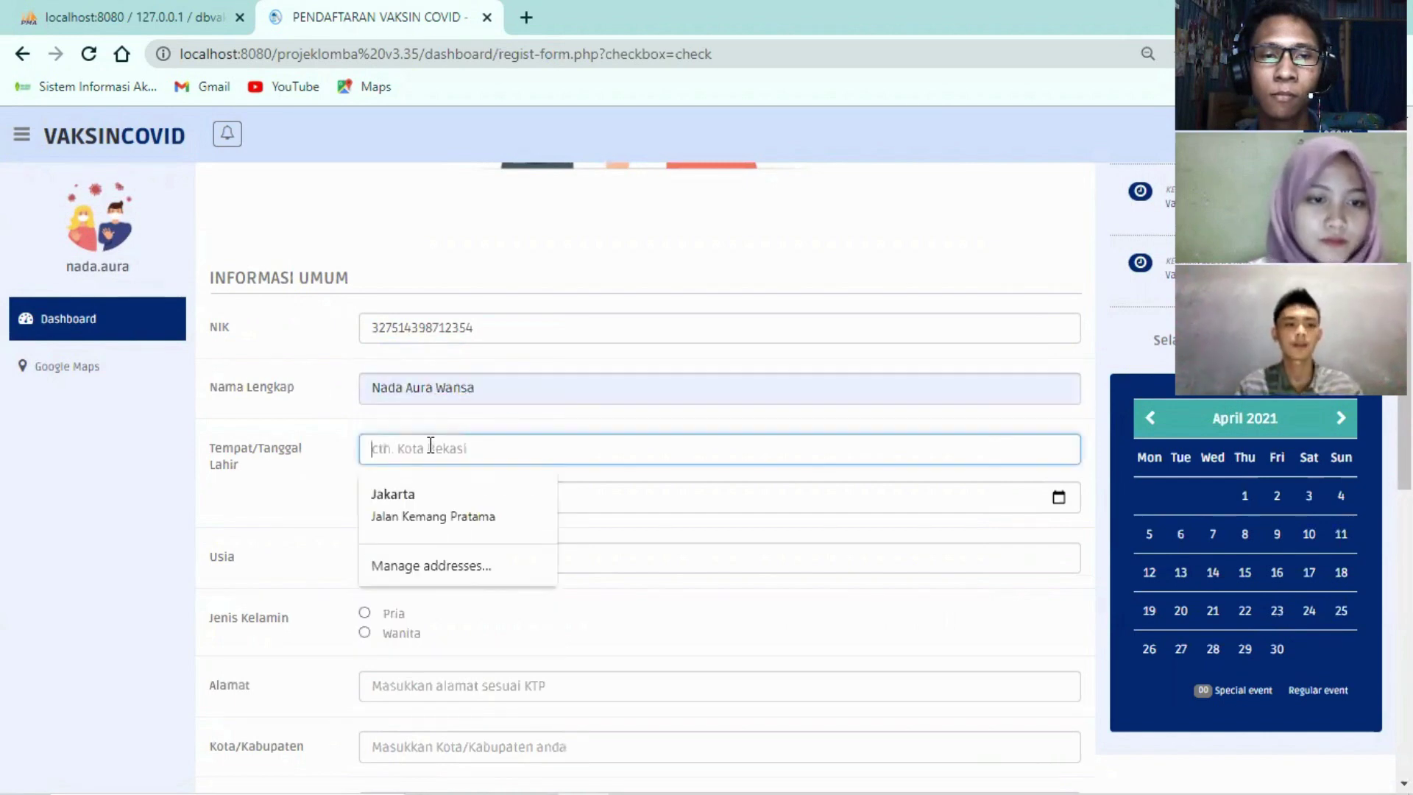
{"action": "type", "text": "Bogor"}
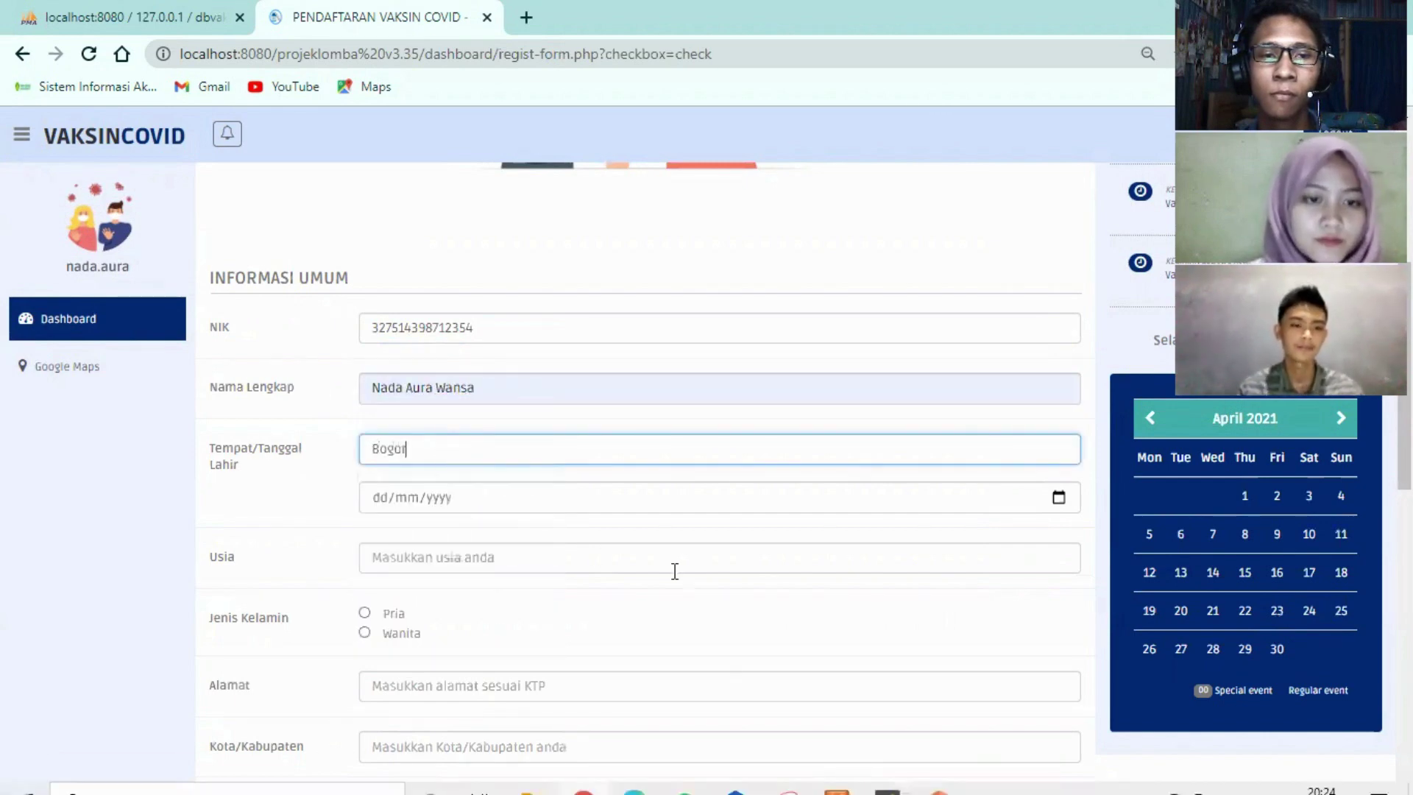
{"action": "left_click", "coordinate": [377, 505]}
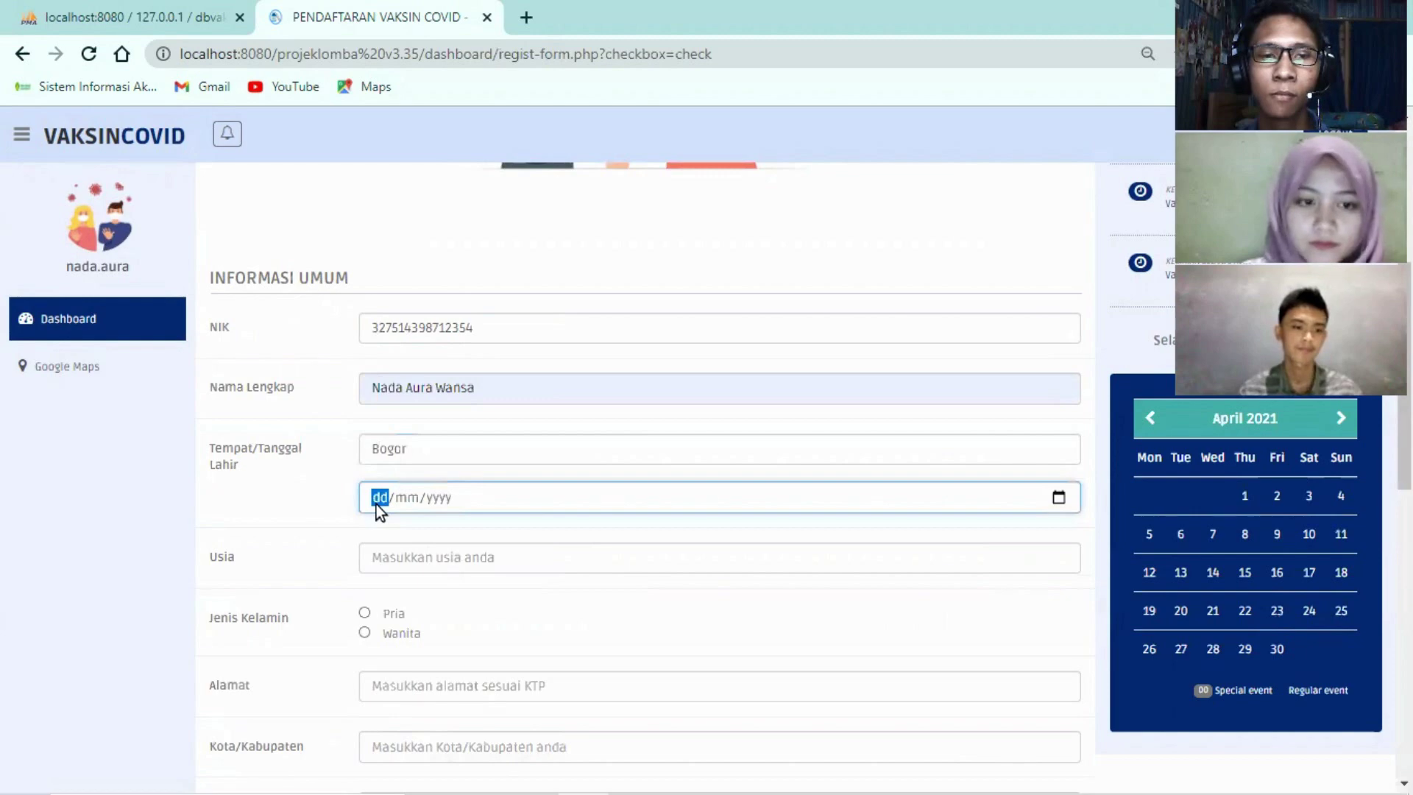
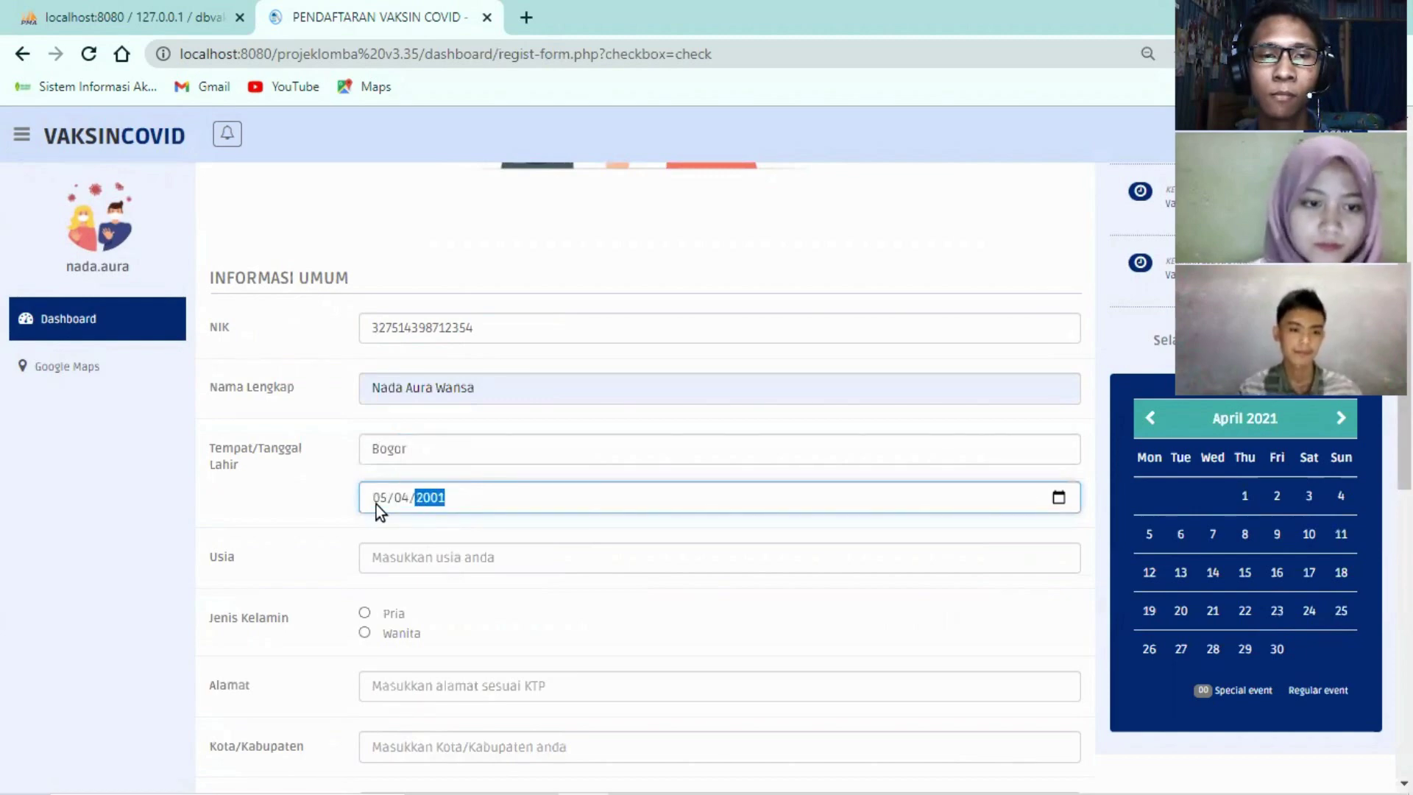
{"action": "scroll", "coordinate": [392, 437], "scroll_direction": "down", "scroll_amount": 3}
{"action": "left_click", "coordinate": [410, 351]}
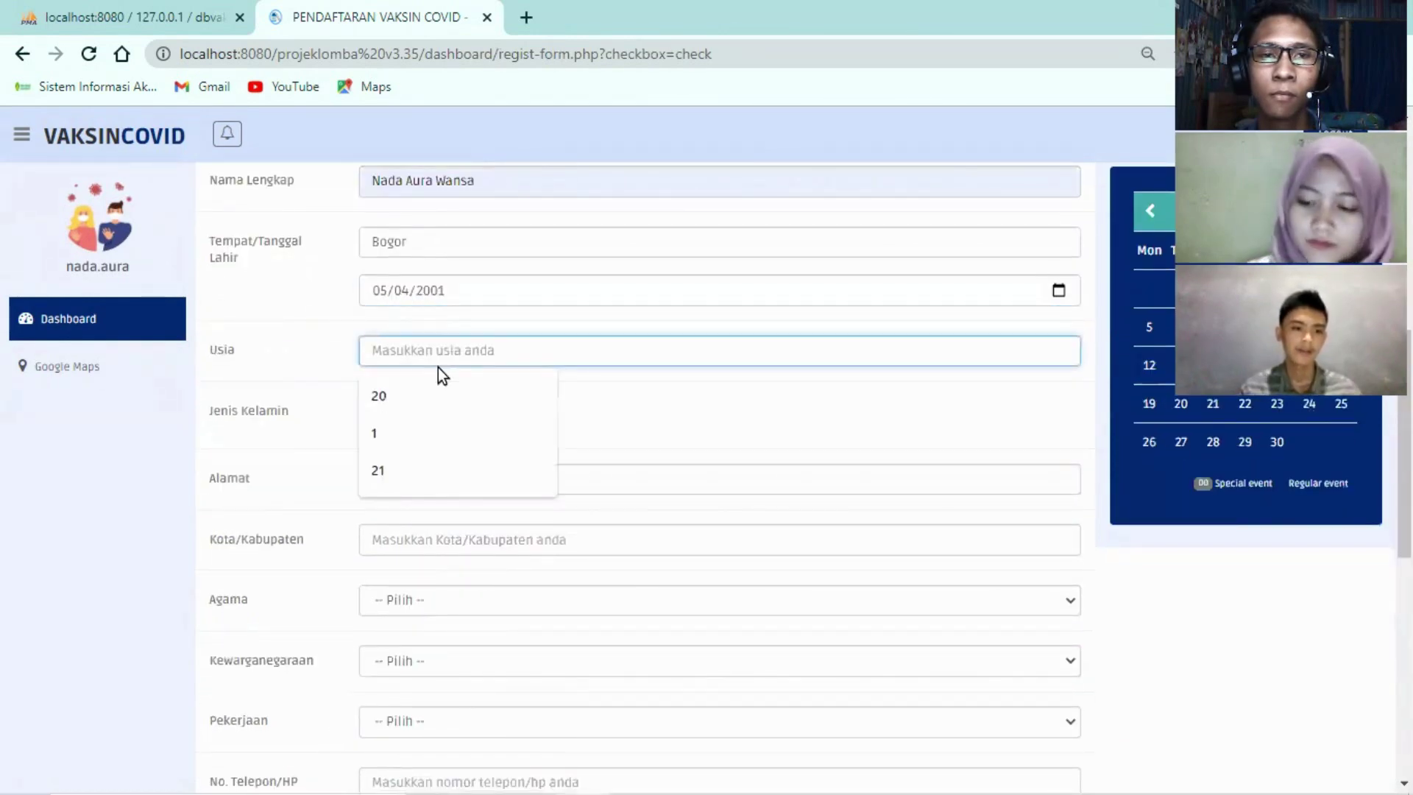
{"action": "type", "text": "20"}
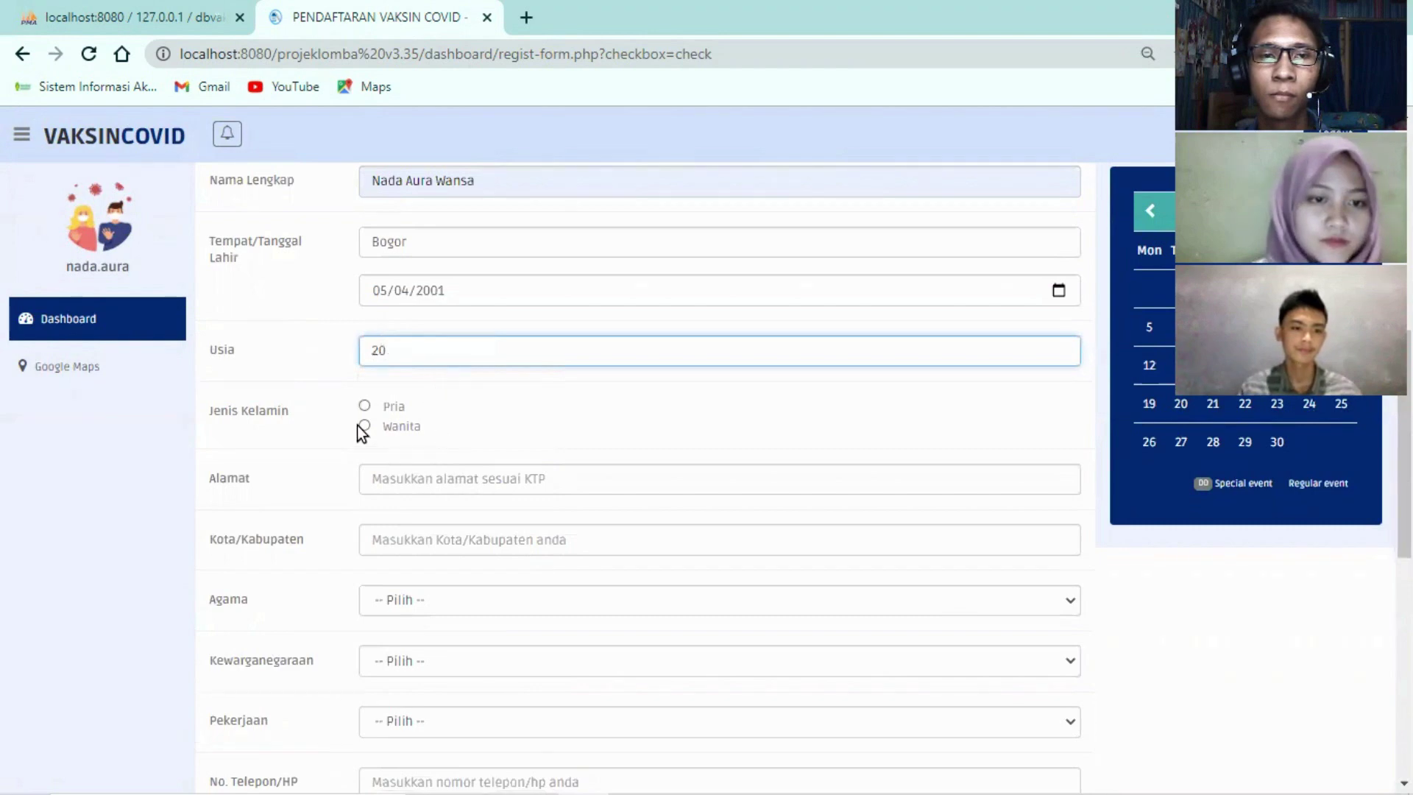
{"action": "left_click", "coordinate": [364, 426]}
Fill the home address from a saved suggestion and set the city to Bekasi
{"action": "scroll", "coordinate": [370, 430], "scroll_direction": "down", "scroll_amount": 1}
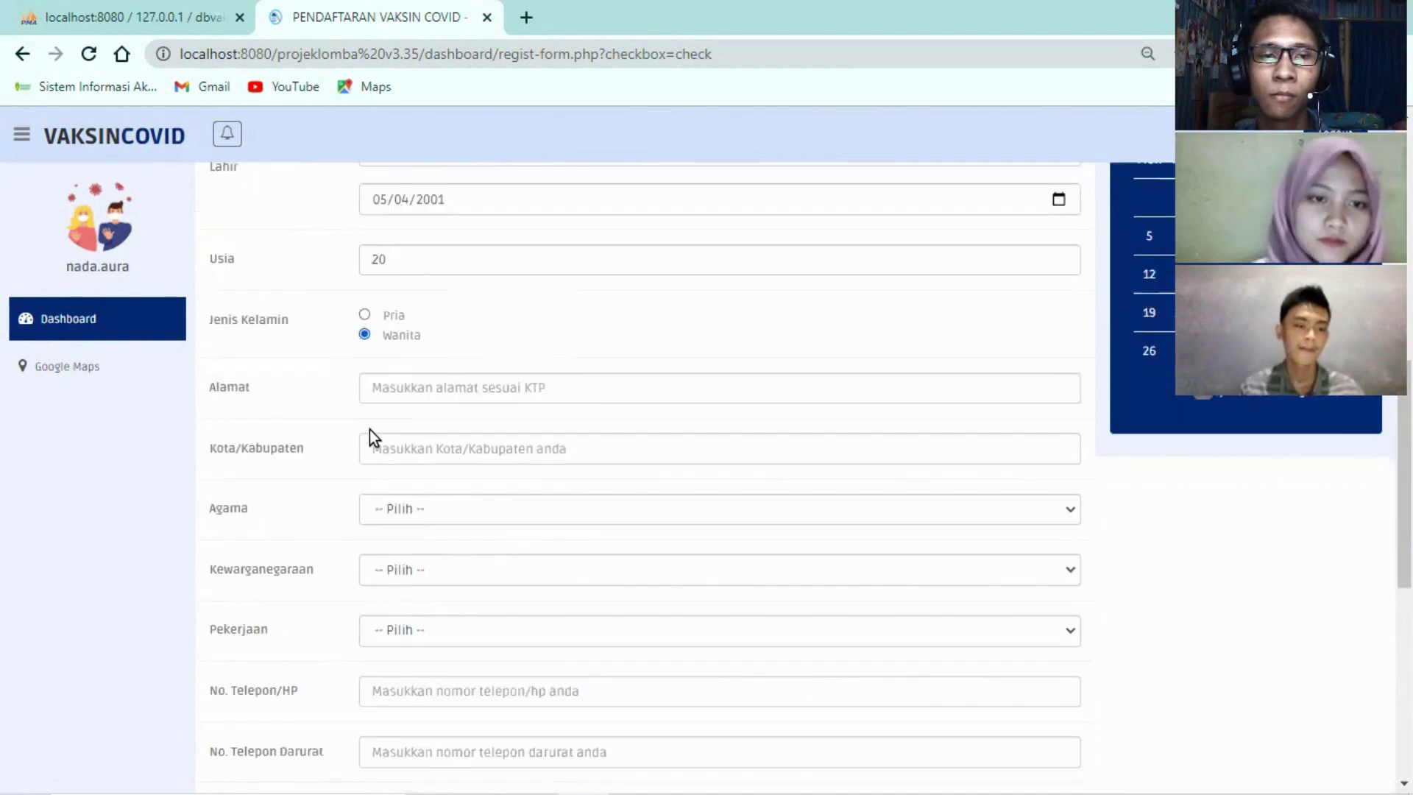
{"action": "left_click", "coordinate": [395, 377]}
{"action": "type", "text": "Mut"}
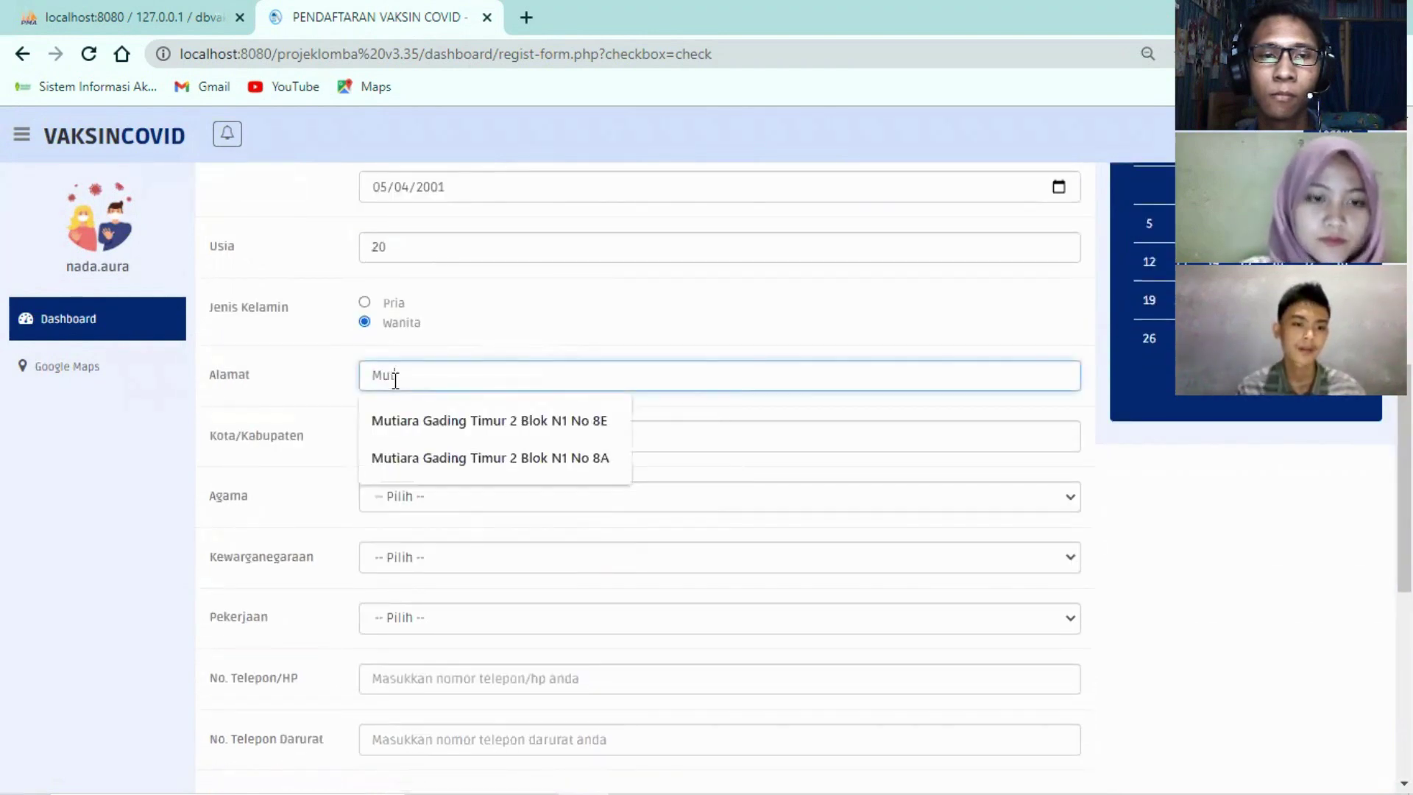
{"action": "left_click", "coordinate": [422, 420]}
{"action": "scroll", "coordinate": [405, 412], "scroll_direction": "down", "scroll_amount": 1}
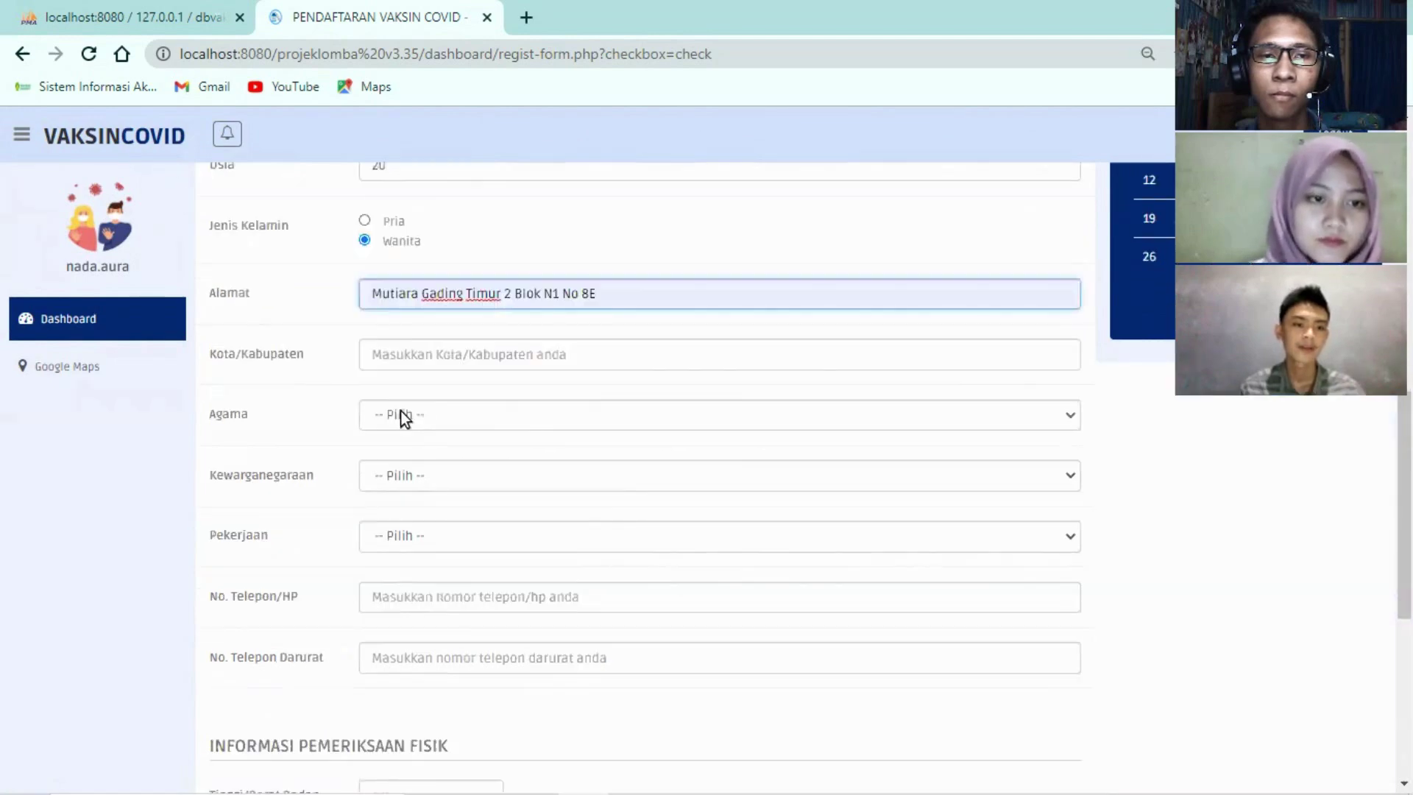
{"action": "left_click", "coordinate": [370, 333]}
{"action": "type", "text": "Bekasi"}
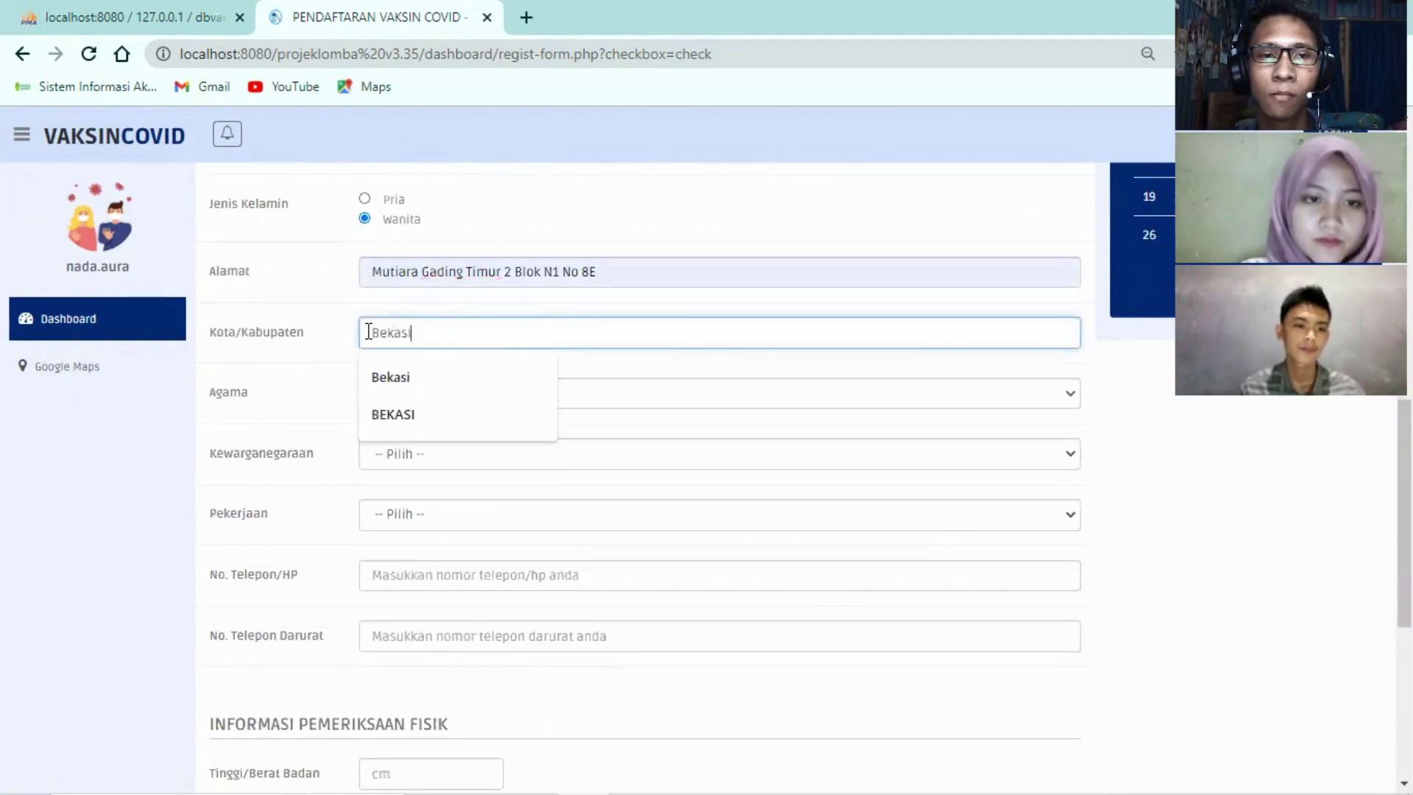
{"action": "left_click", "coordinate": [388, 372]}
Set religion to Islam, citizenship to WNI, and occupation to Mahasiswa / Pelajar
{"action": "left_click", "coordinate": [407, 393]}
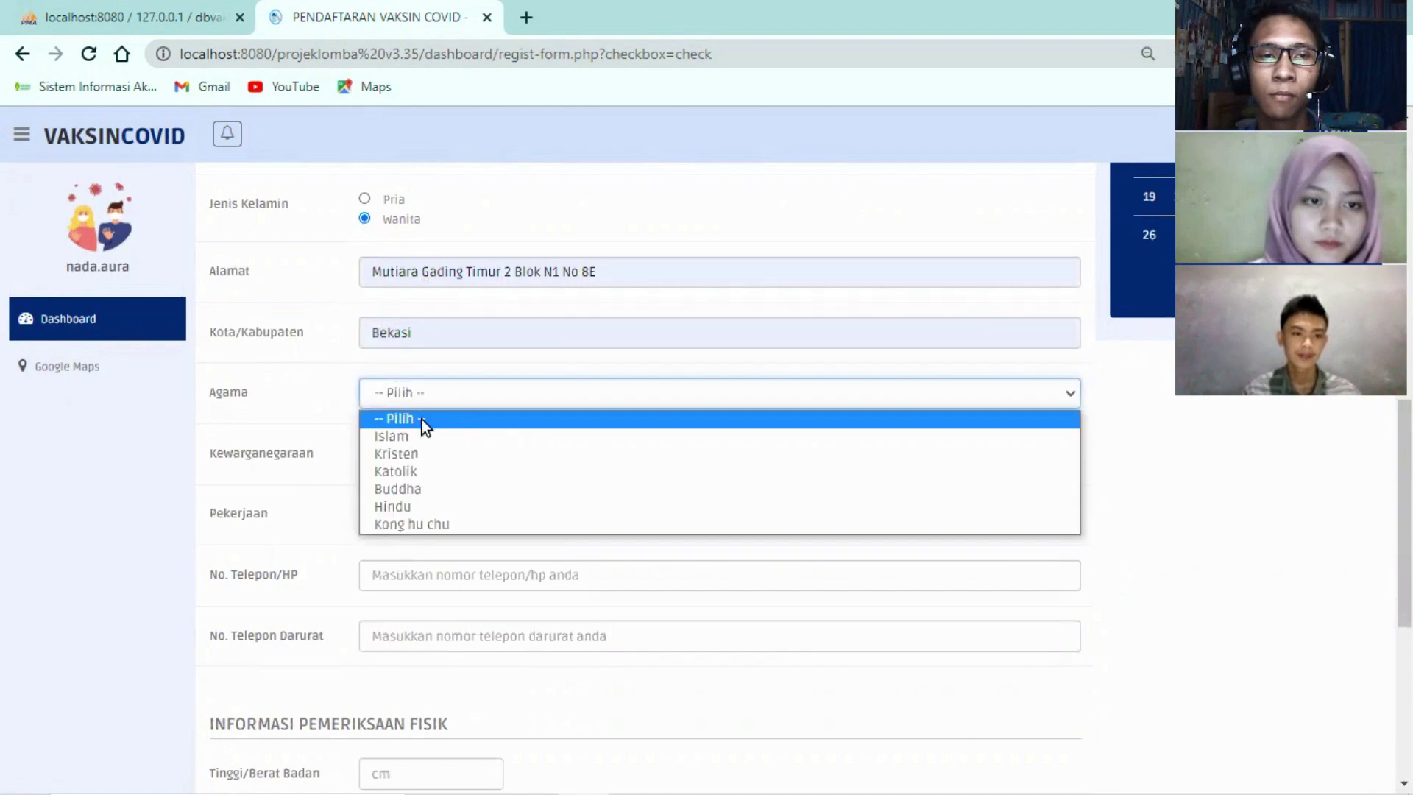
{"action": "left_click", "coordinate": [422, 436]}
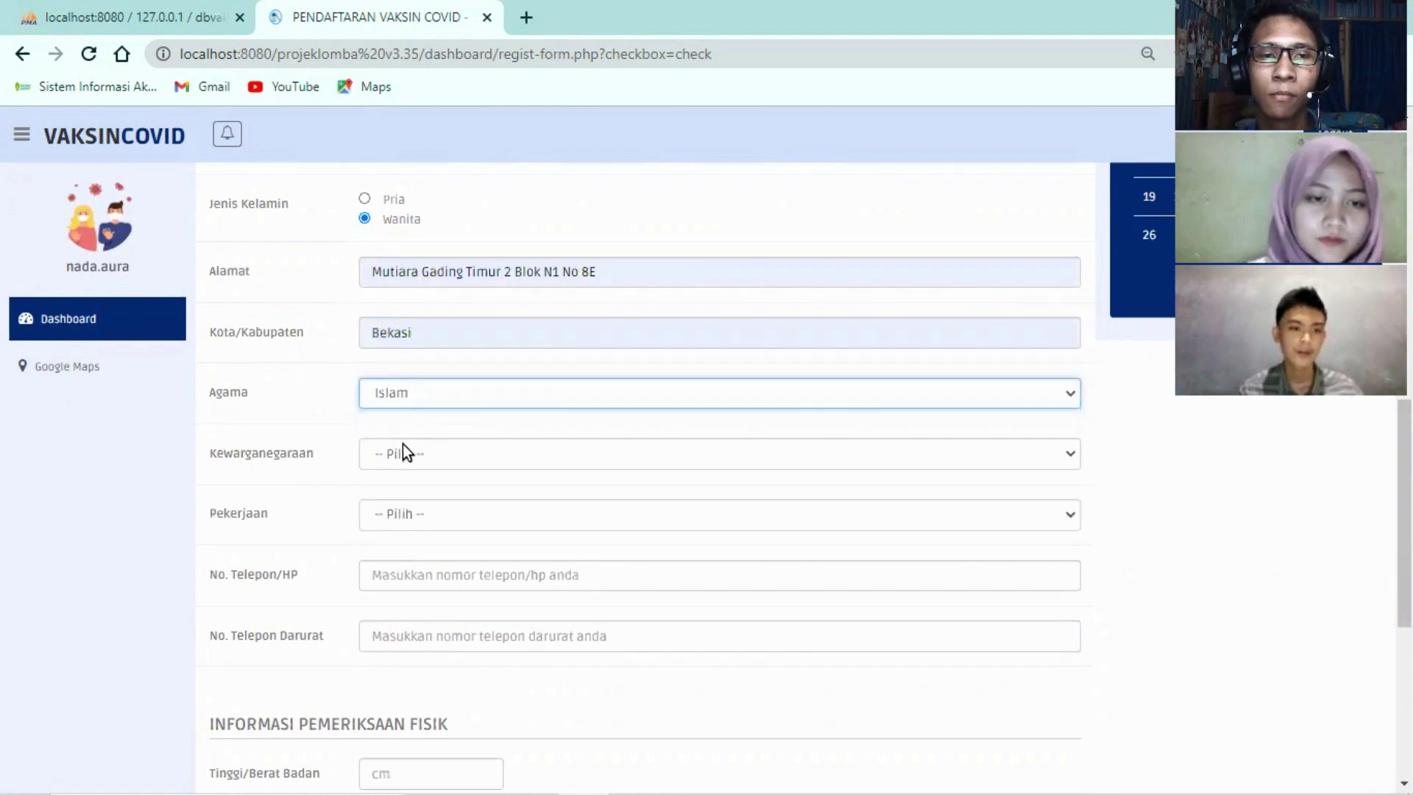
{"action": "scroll", "coordinate": [403, 443], "scroll_direction": "down", "scroll_amount": 1}
{"action": "left_click", "coordinate": [414, 355]}
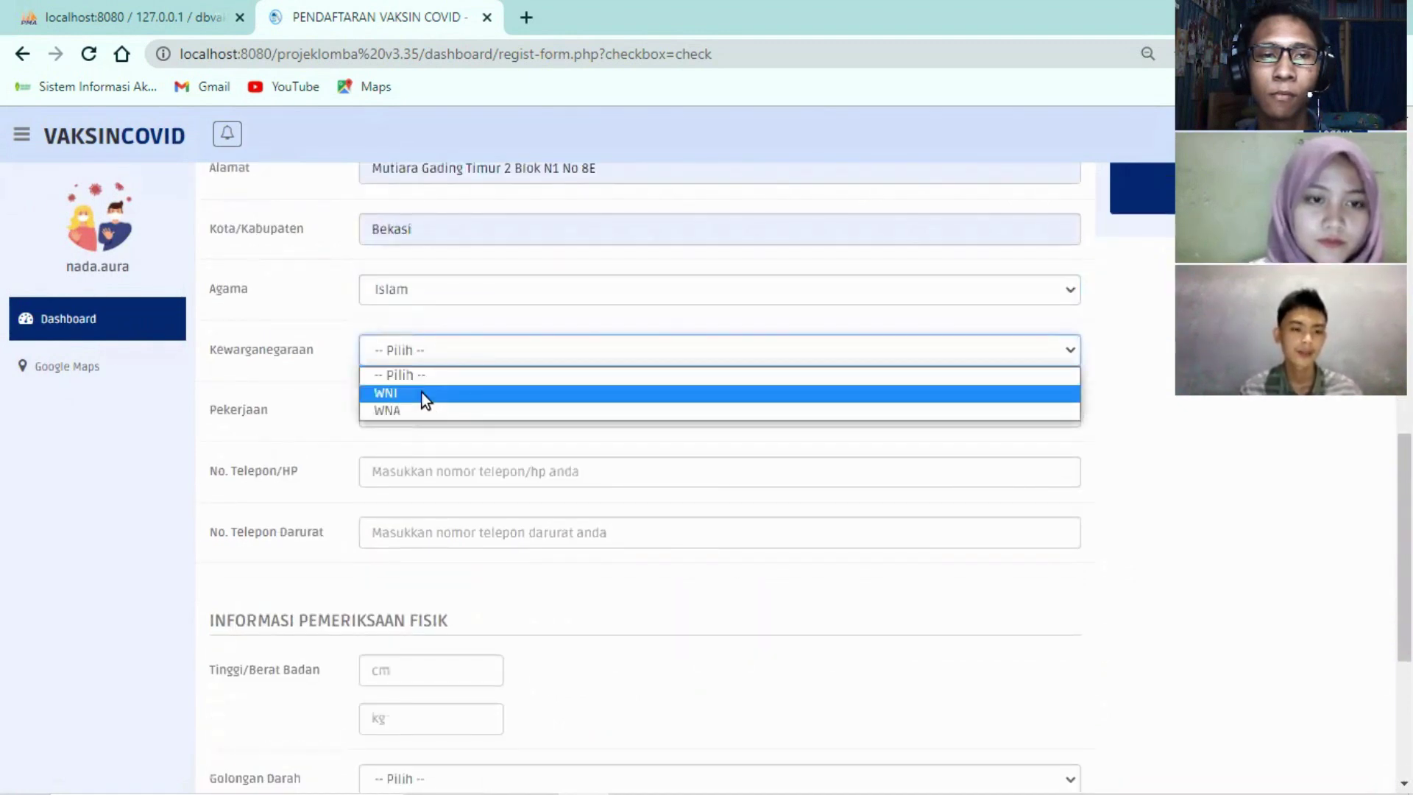
{"action": "left_click", "coordinate": [424, 396]}
{"action": "left_click", "coordinate": [403, 417]}
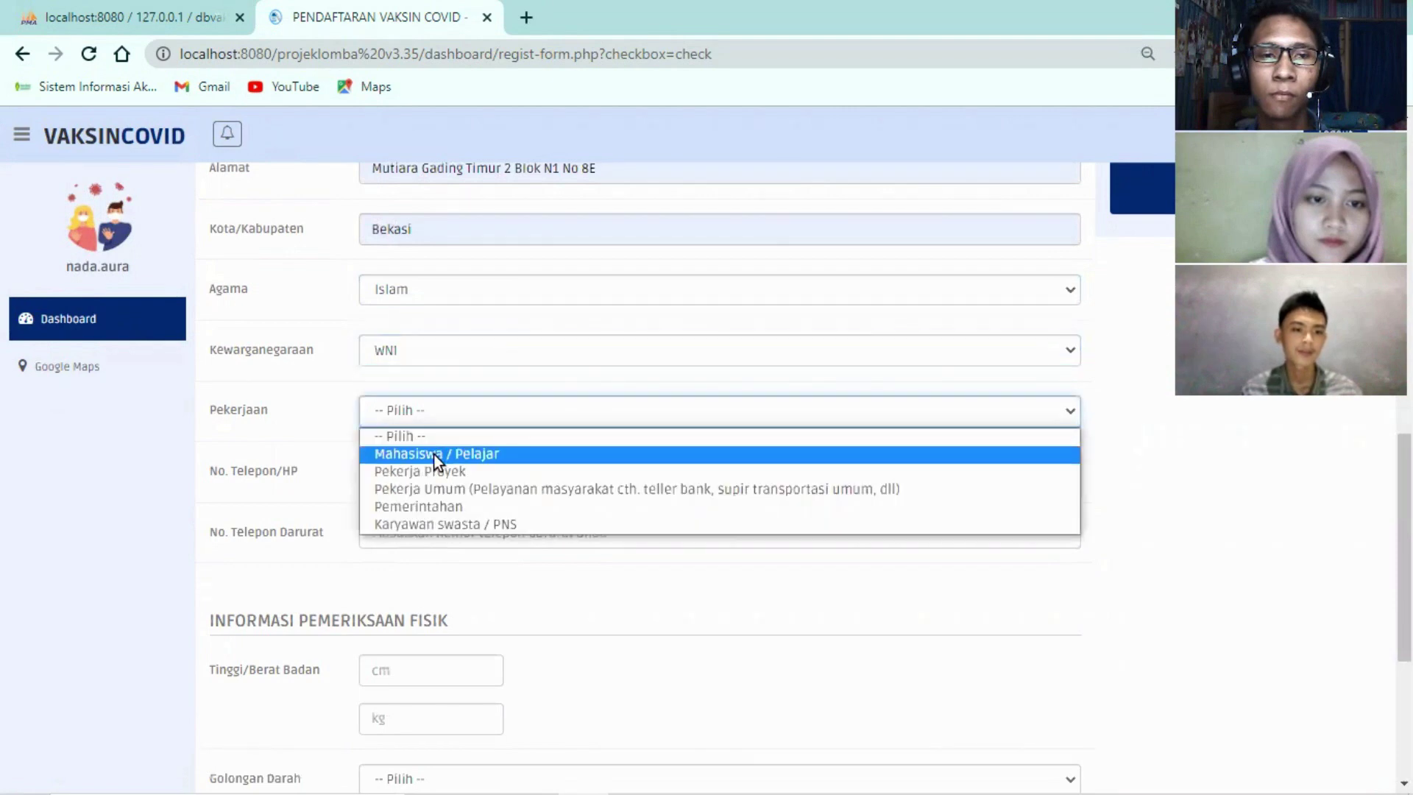
{"action": "left_click", "coordinate": [434, 453]}
Fill the phone number from a saved suggestion and enter the emergency phone number
{"action": "left_click", "coordinate": [411, 475]}
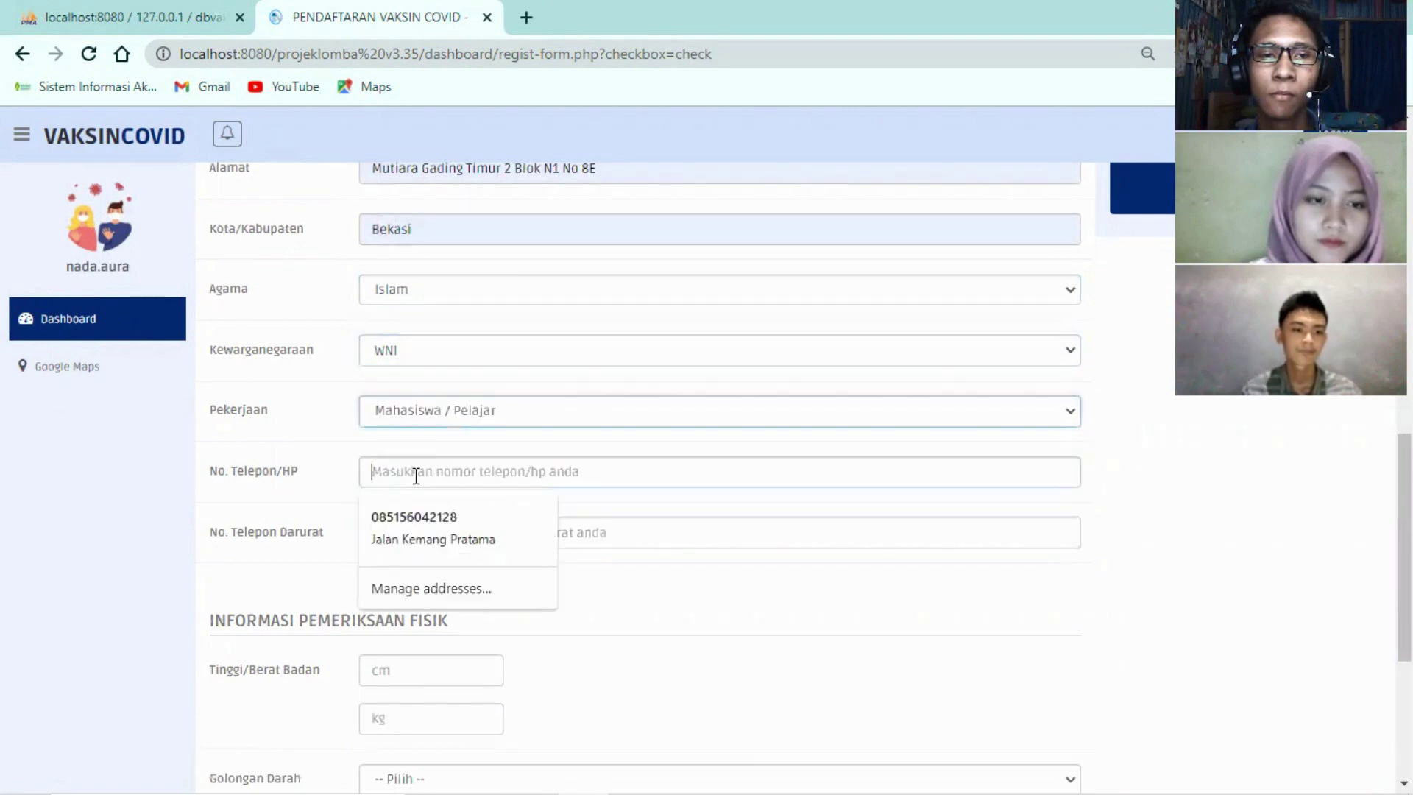
{"action": "left_click", "coordinate": [438, 507]}
{"action": "left_click", "coordinate": [422, 540]}
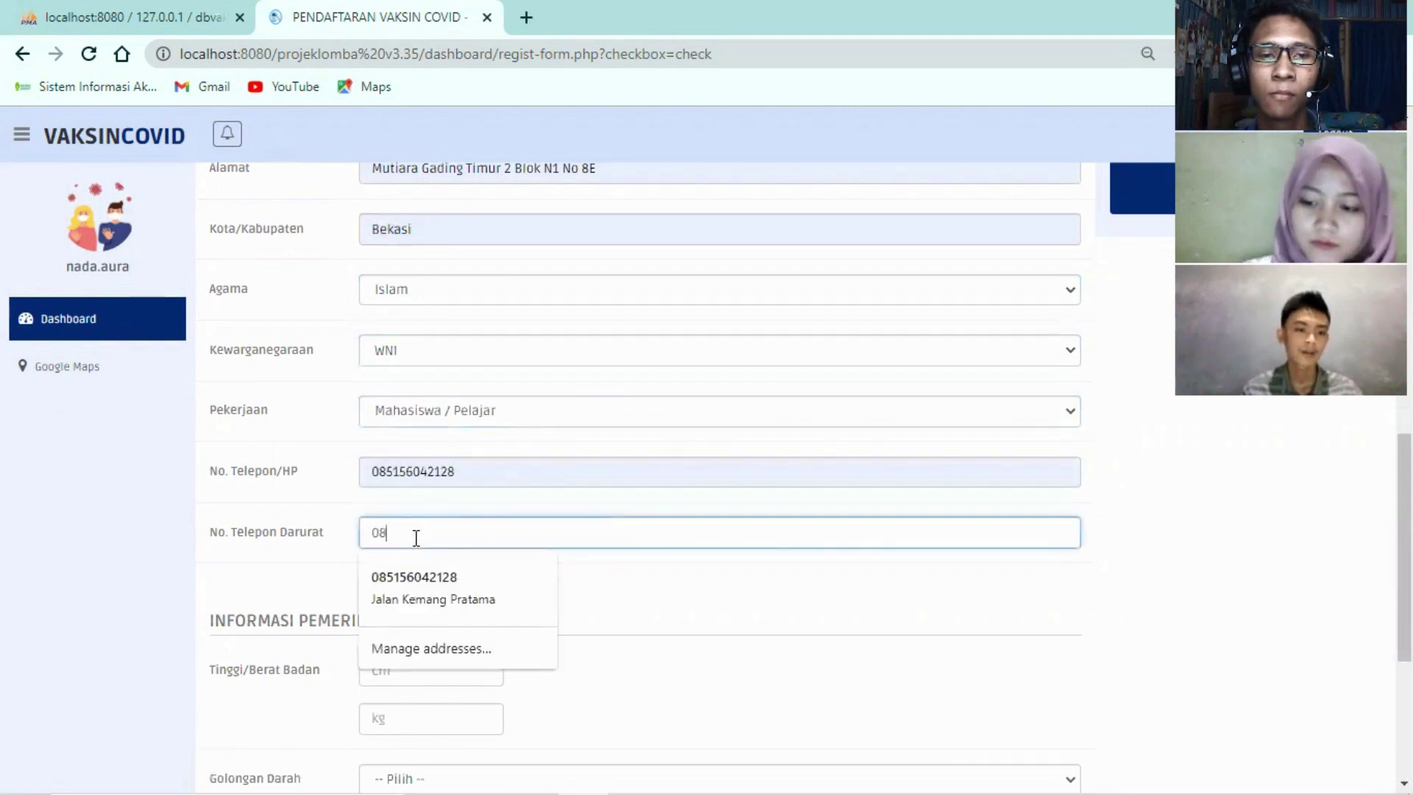
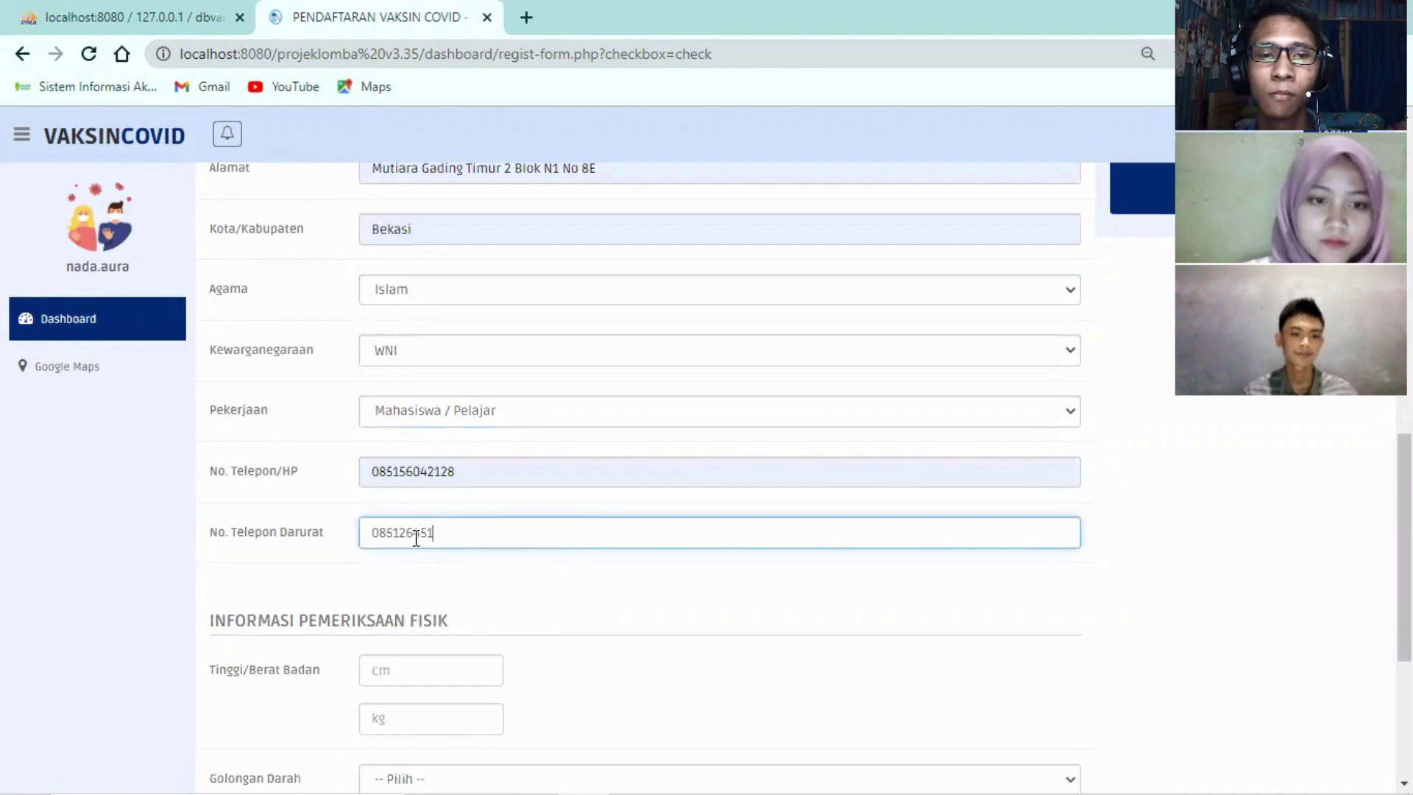
Enter the physical examination data: height 150 cm, weight 40 kg, blood type AB
{"action": "scroll", "coordinate": [416, 538], "scroll_direction": "down", "scroll_amount": 3}
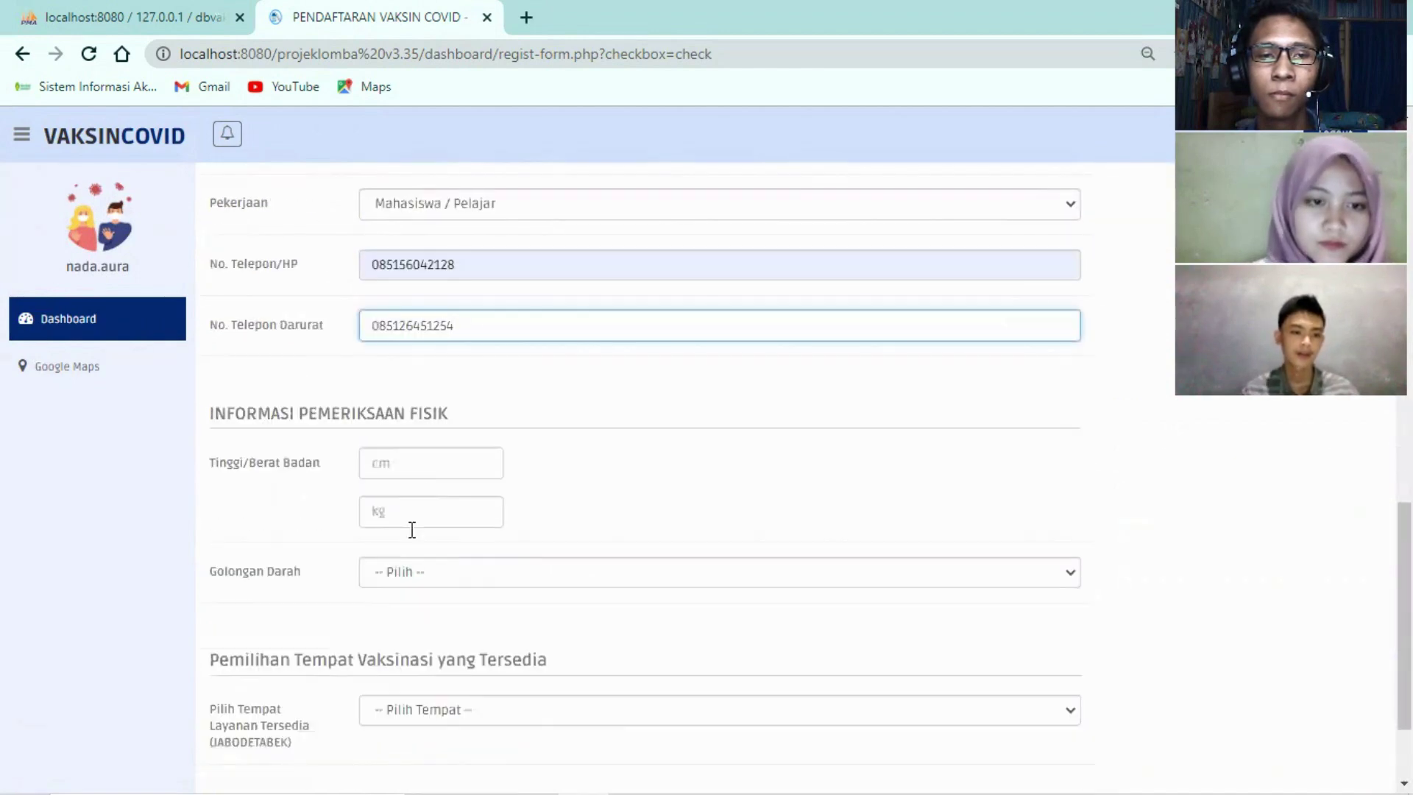
{"action": "left_click_drag", "start_coordinate": [203, 417], "coordinate": [521, 413]}
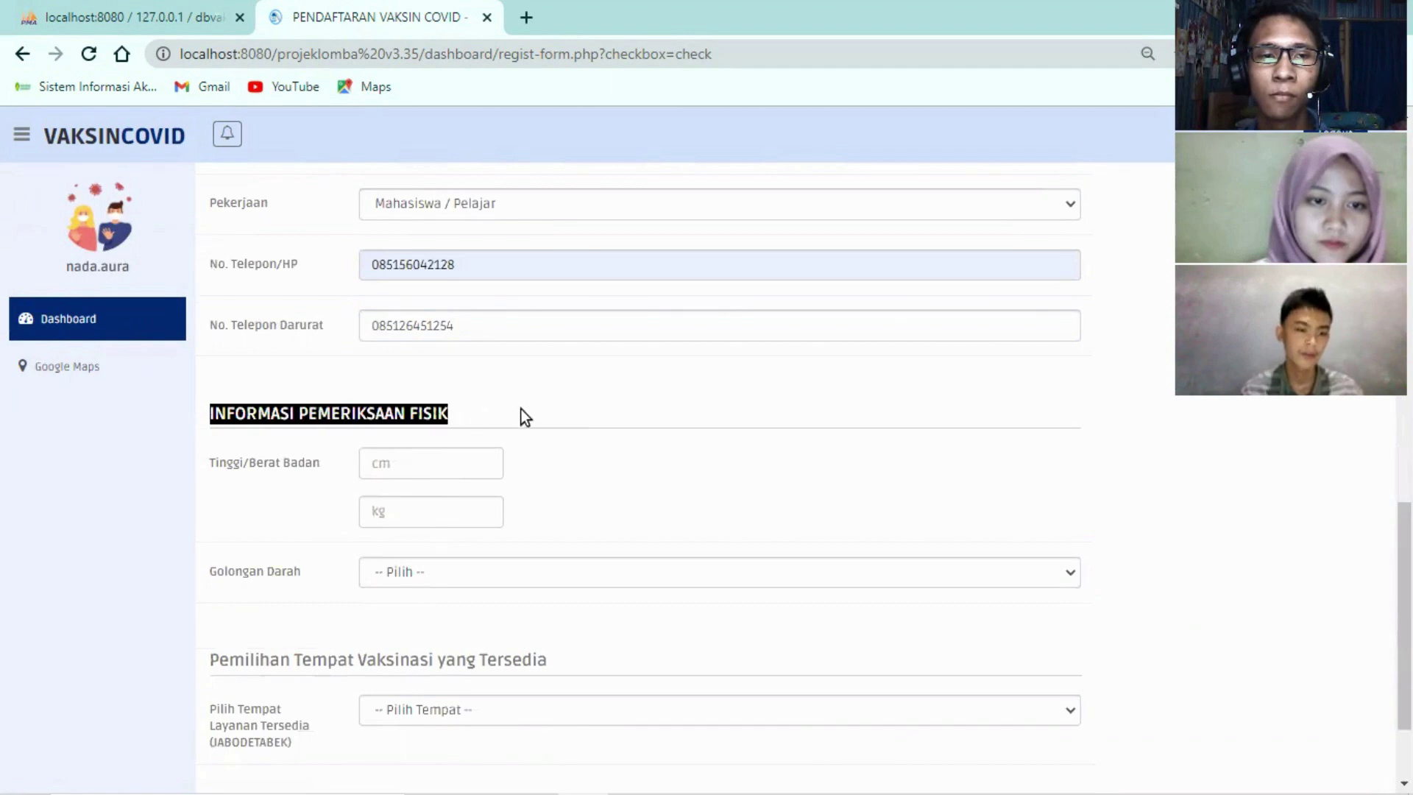
{"action": "left_click", "coordinate": [521, 413]}
{"action": "scroll", "coordinate": [478, 527], "scroll_direction": "down", "scroll_amount": 2}
{"action": "left_click", "coordinate": [425, 359]}
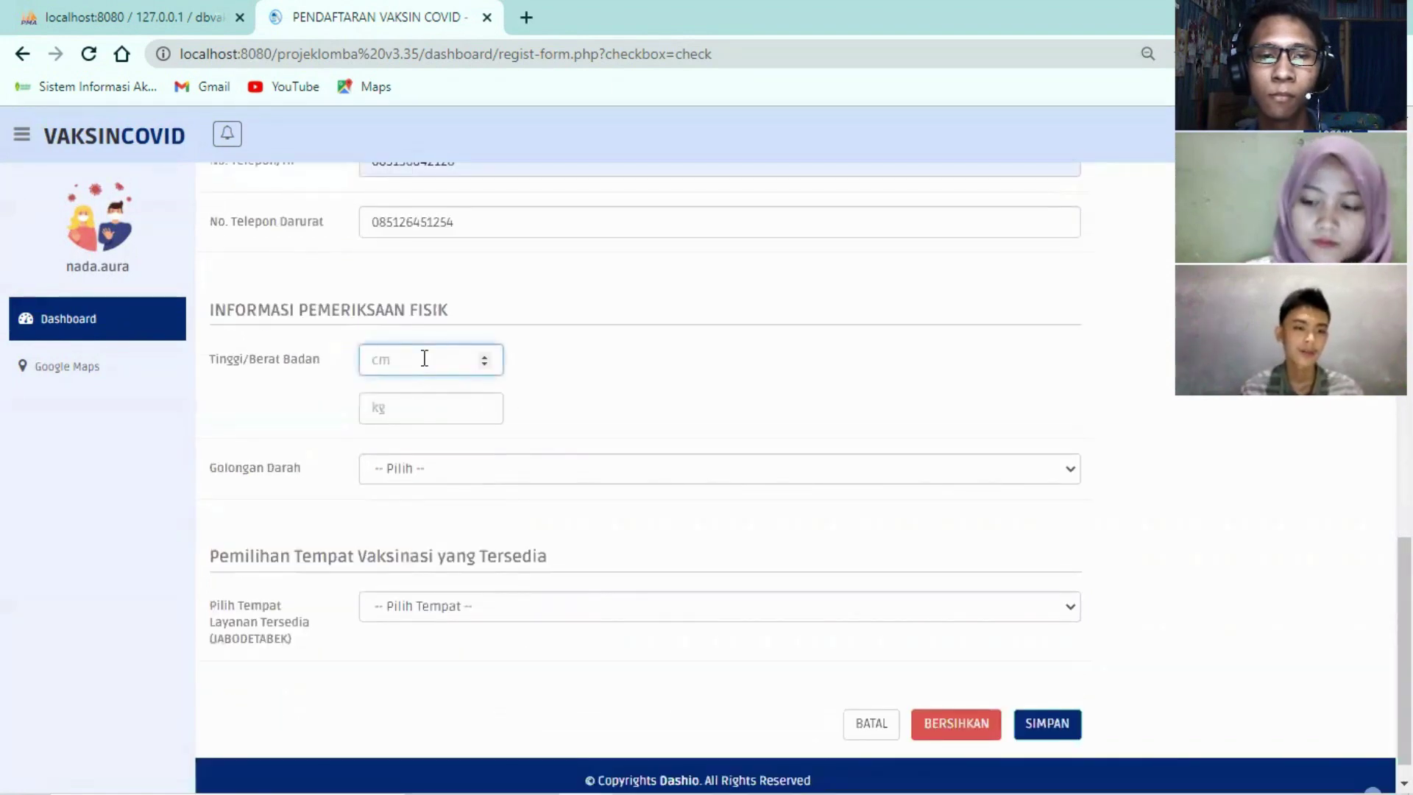
{"action": "type", "text": "150"}
{"action": "left_click", "coordinate": [426, 414]}
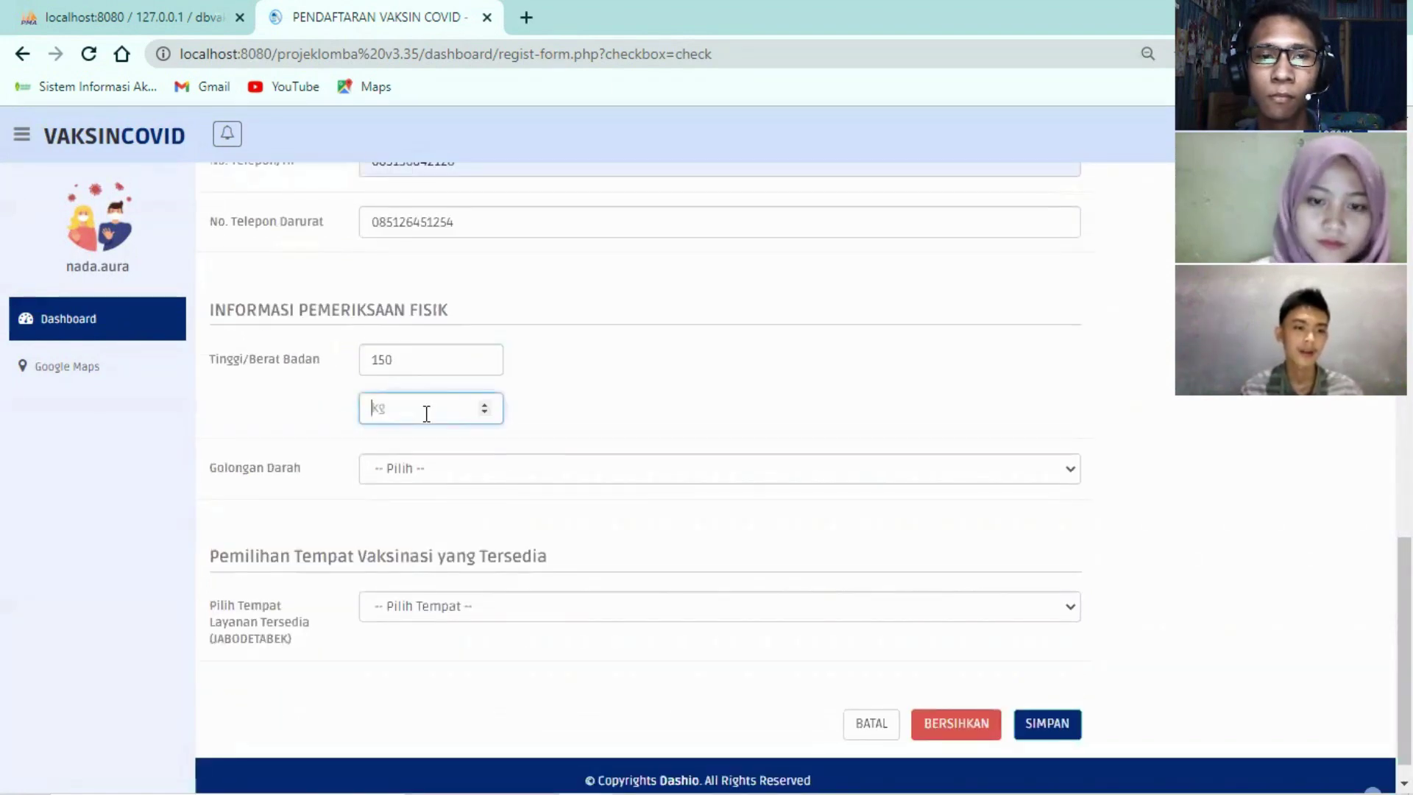
{"action": "type", "text": "40"}
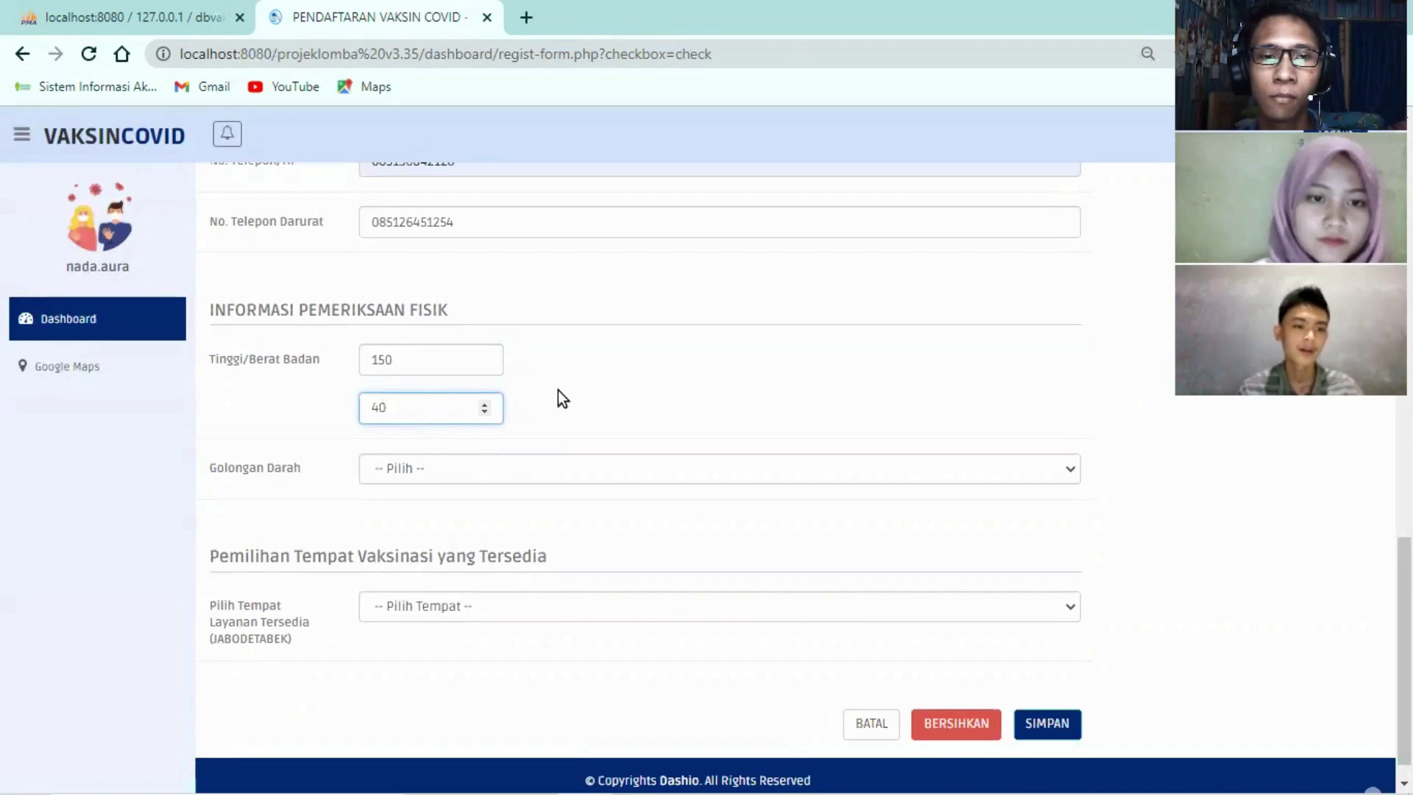
{"action": "left_click", "coordinate": [558, 390]}
{"action": "left_click", "coordinate": [372, 476]}
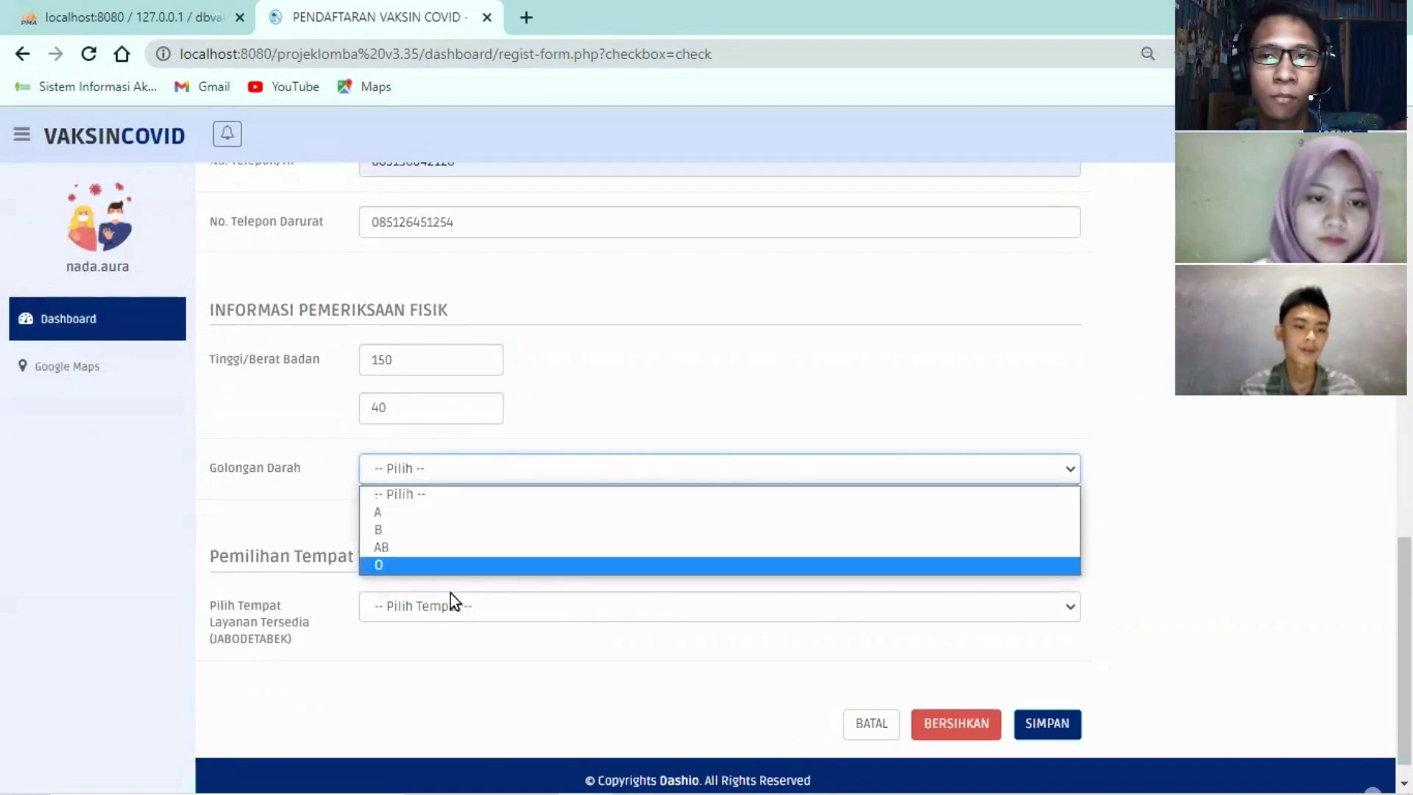
{"action": "left_click", "coordinate": [441, 550]}
Choose RS. Hermina Grand Wisata | Bekasi as the vaccination place
{"action": "scroll", "coordinate": [455, 559], "scroll_direction": "down", "scroll_amount": 1}
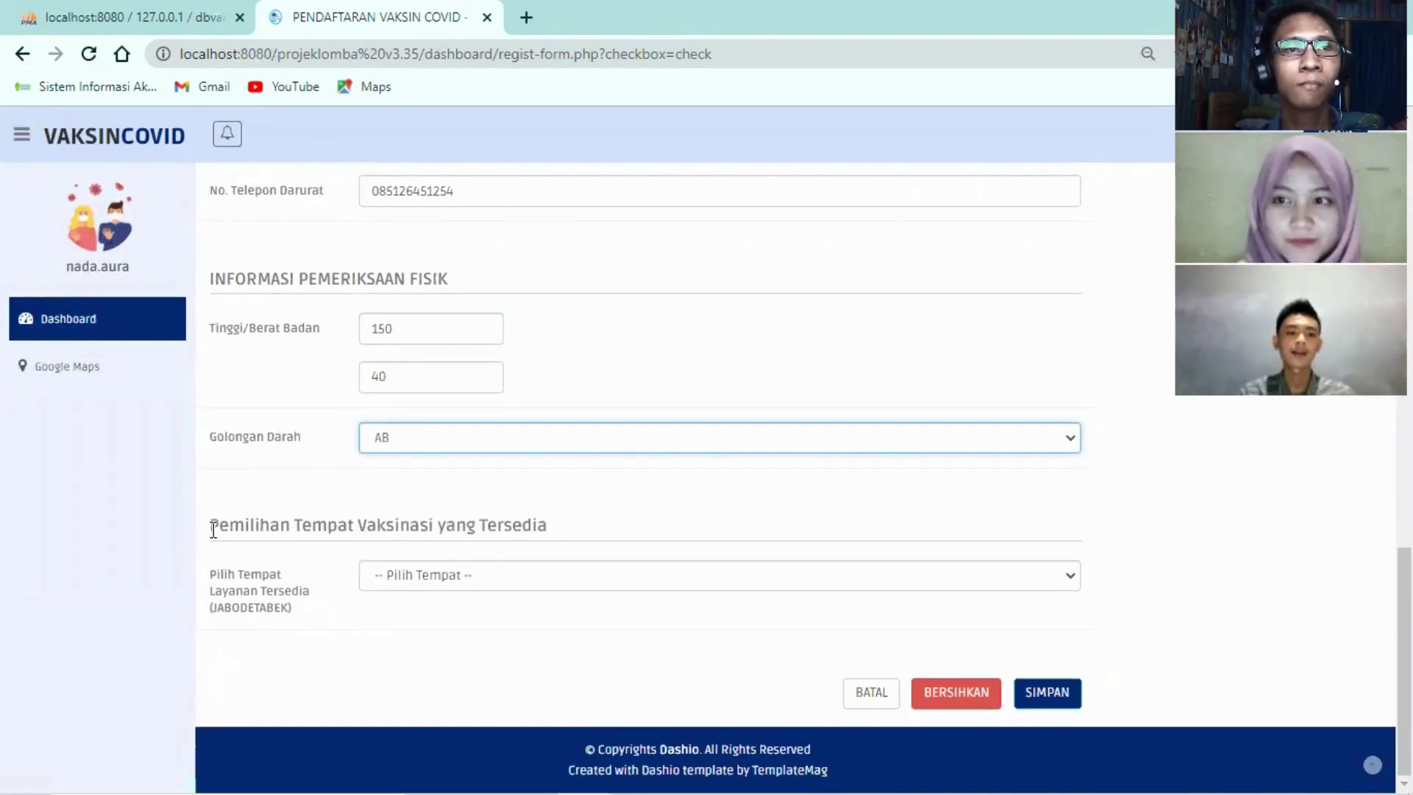
{"action": "left_click_drag", "start_coordinate": [214, 528], "coordinate": [563, 525]}
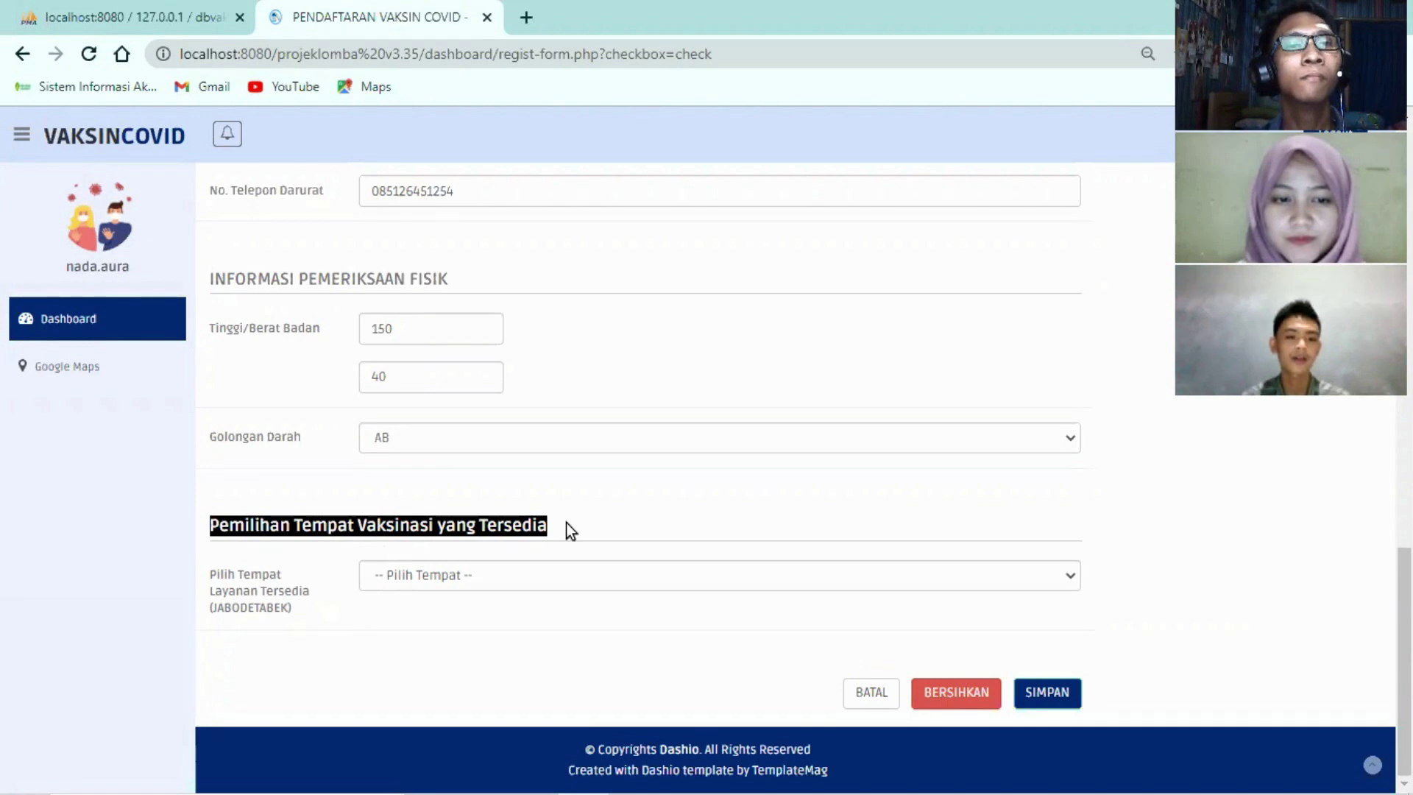
{"action": "left_click", "coordinate": [487, 643]}
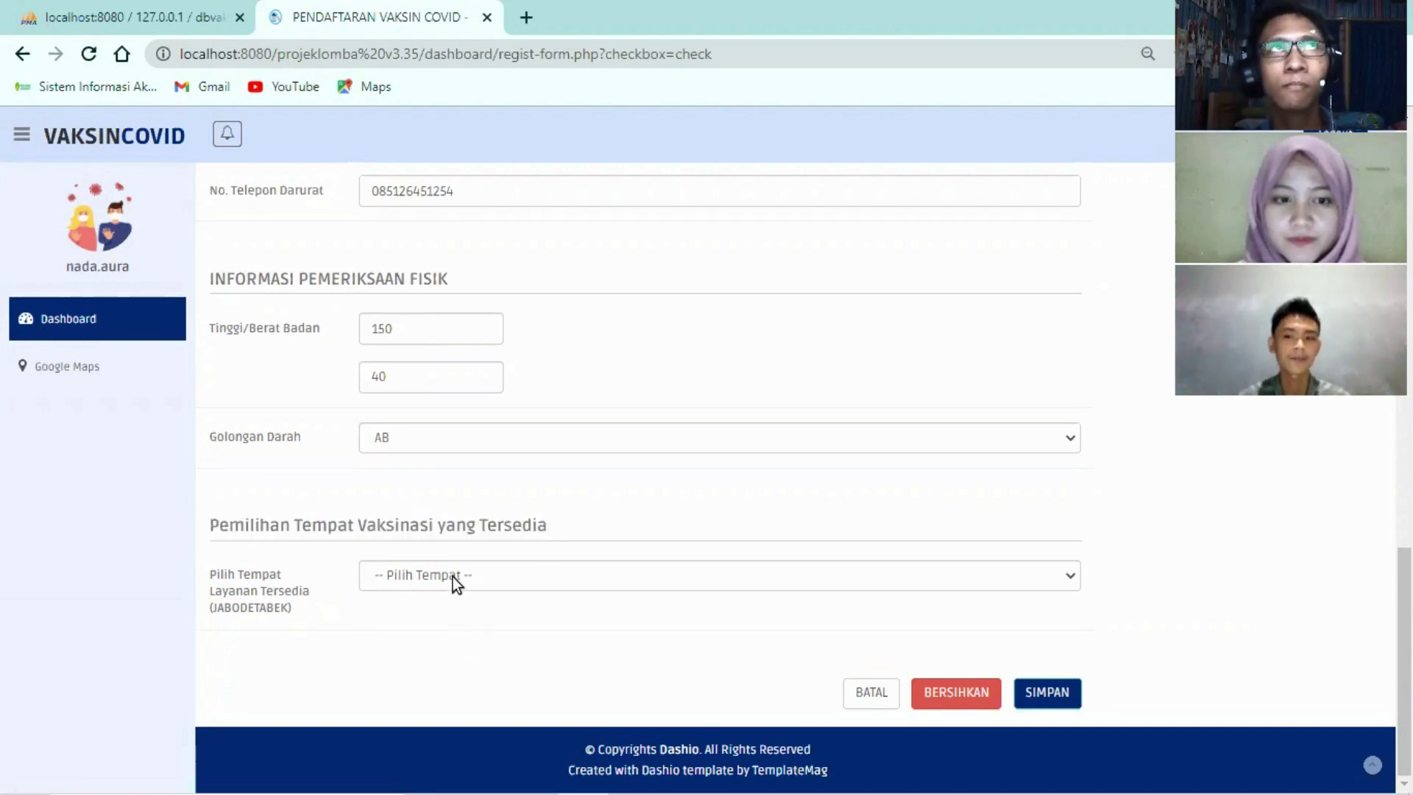
{"action": "left_click", "coordinate": [452, 576]}
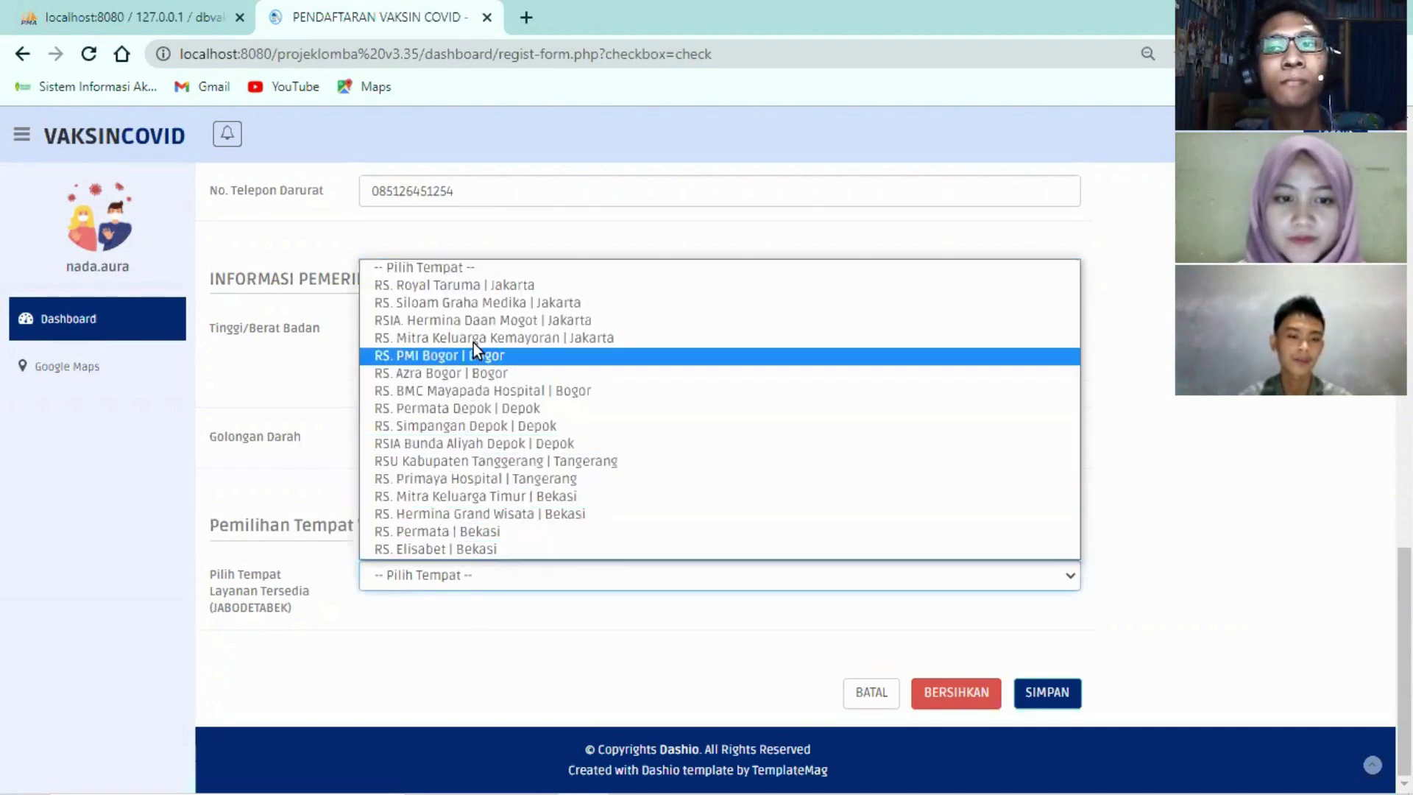
{"action": "left_click", "coordinate": [464, 515]}
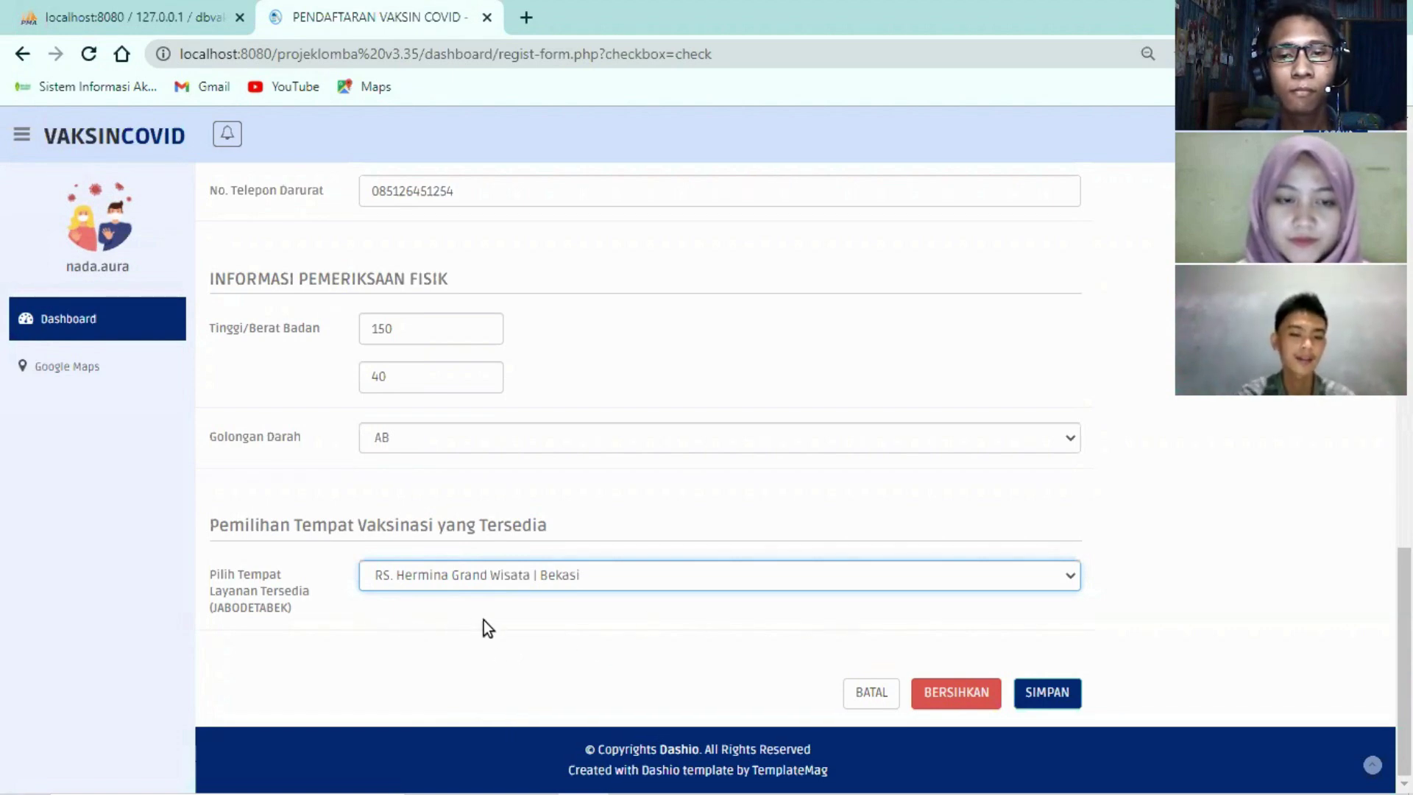
Submit the registration with SIMPAN, then check and close the notifications
{"action": "left_click", "coordinate": [1048, 694]}
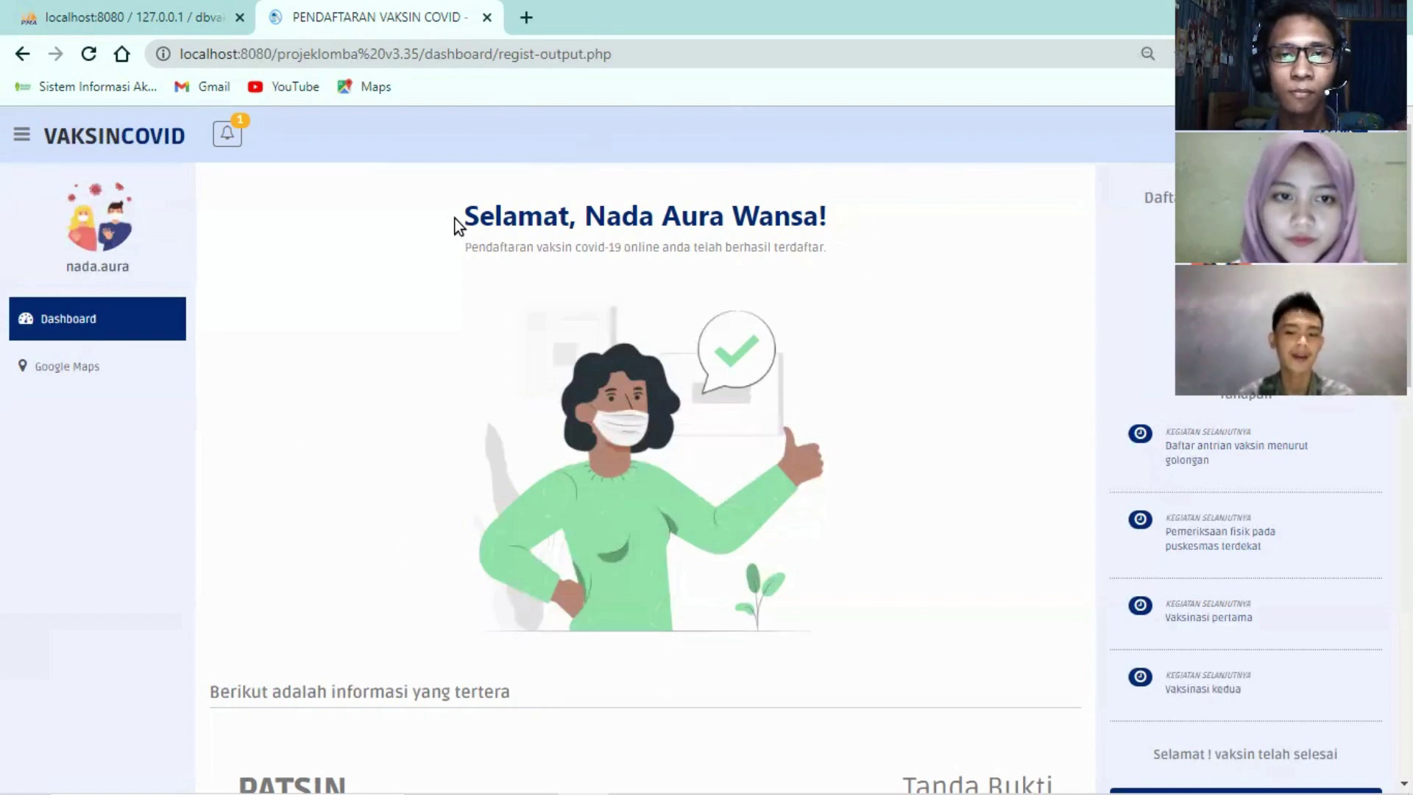
{"action": "left_click_drag", "start_coordinate": [455, 219], "coordinate": [824, 262]}
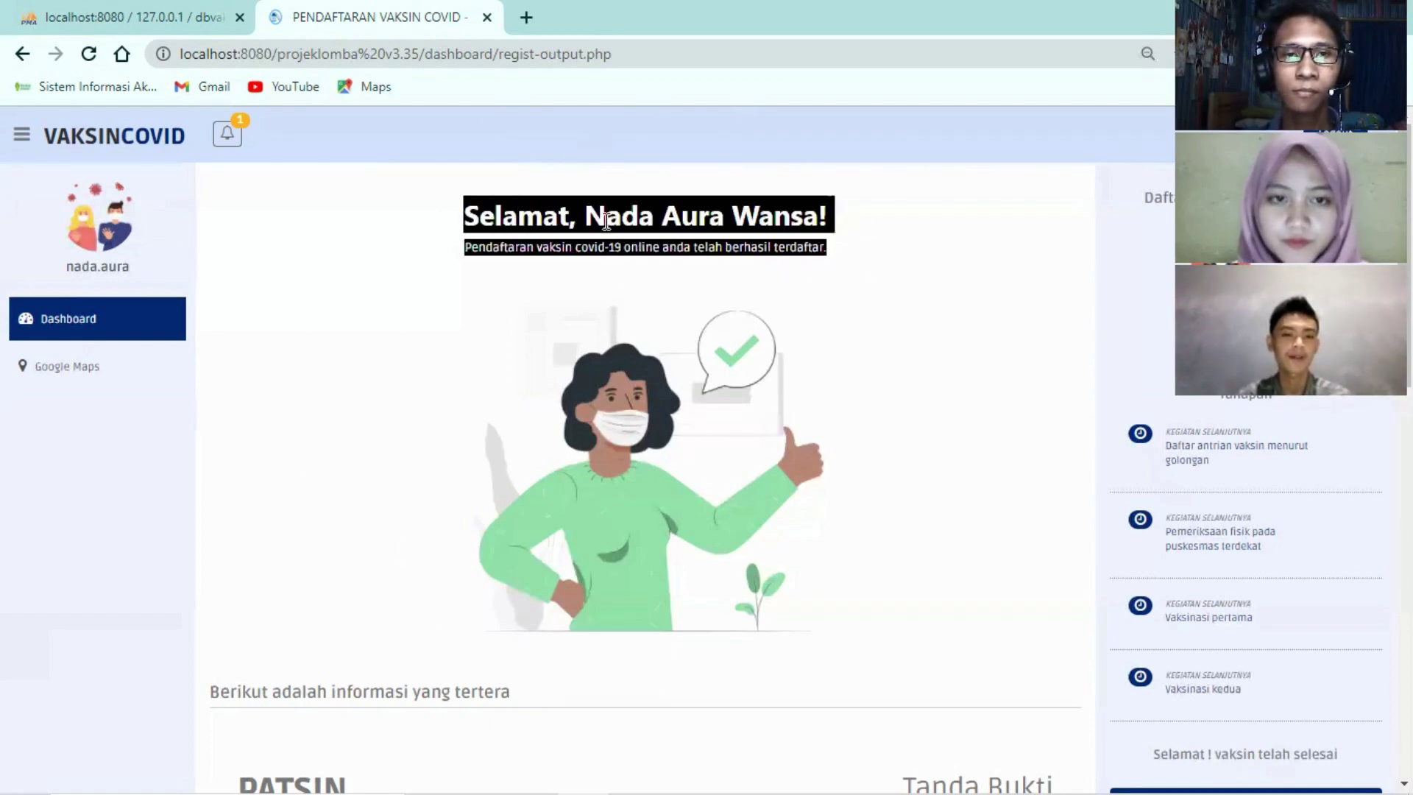
{"action": "left_click", "coordinate": [704, 230]}
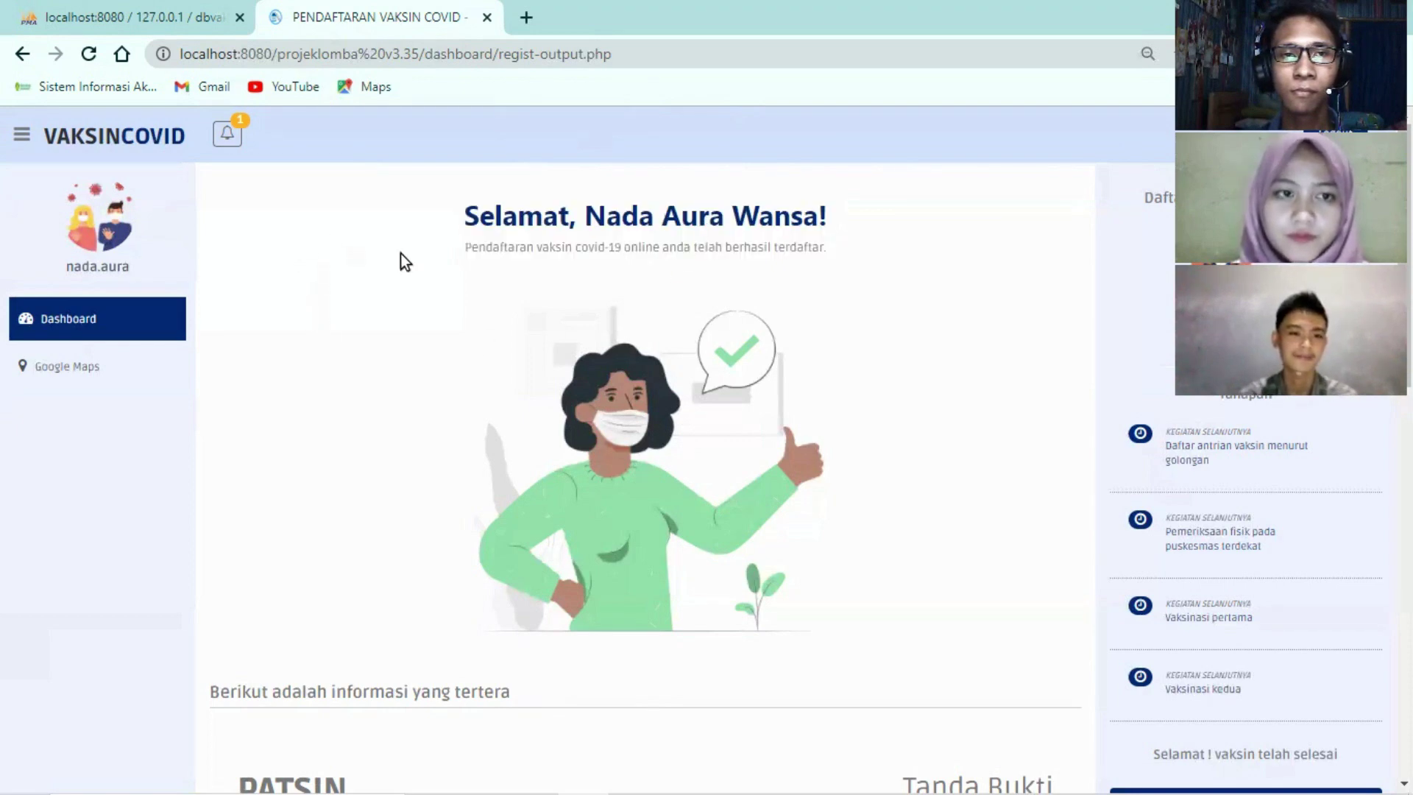
{"action": "left_click", "coordinate": [246, 152]}
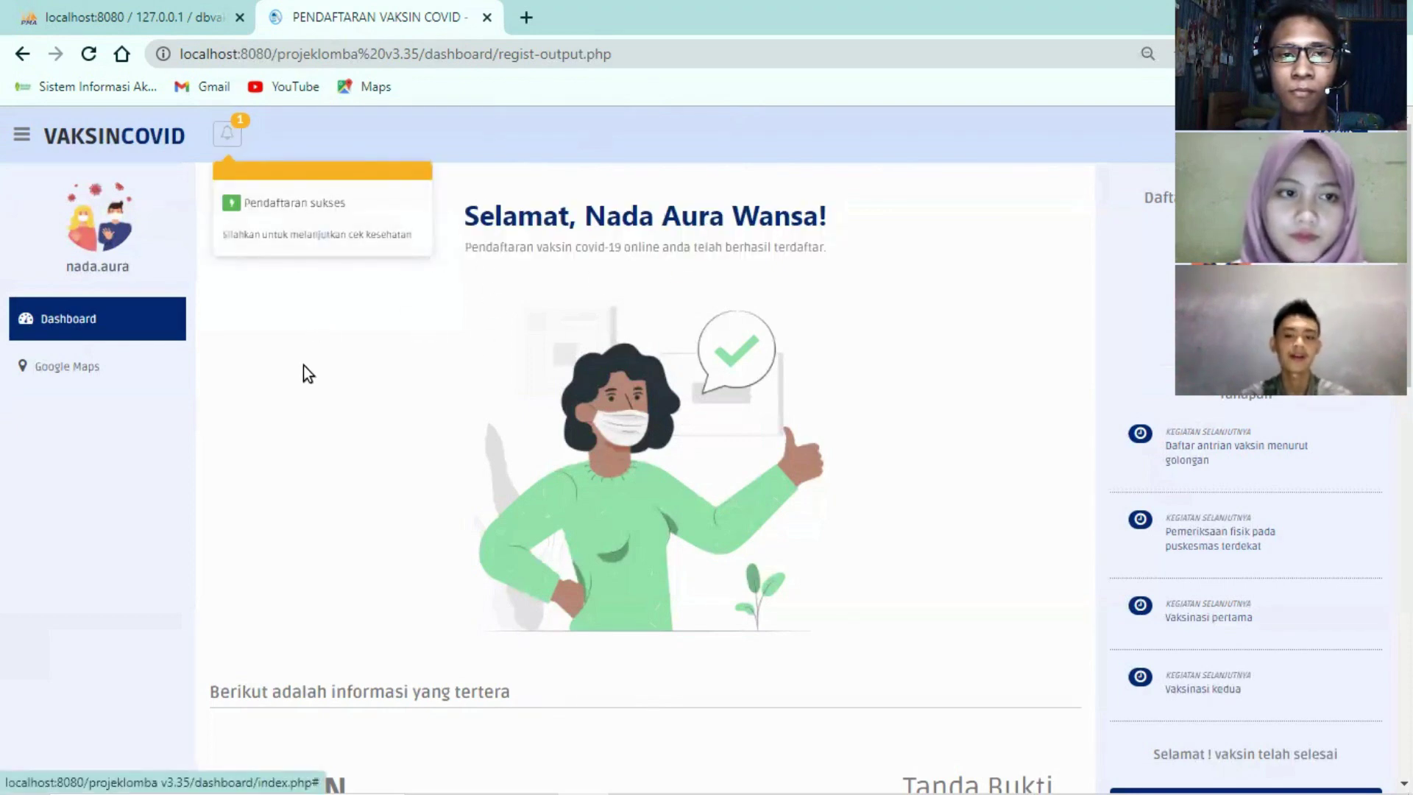
{"action": "left_click", "coordinate": [258, 151]}
Scroll through the Tanda Bukti receipt showing every registrant field marked OK
{"action": "scroll", "coordinate": [373, 434], "scroll_direction": "down", "scroll_amount": 5}
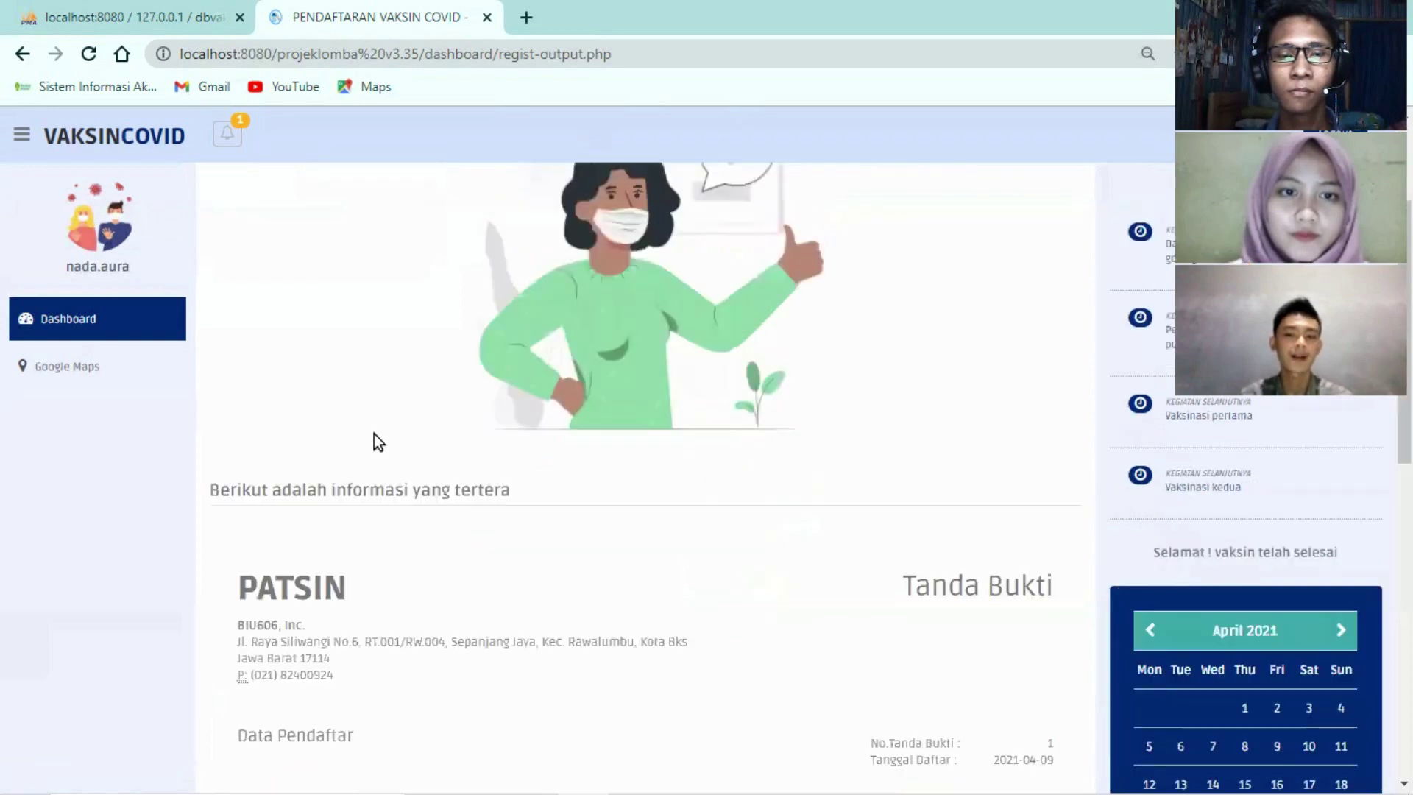
{"action": "scroll", "coordinate": [436, 415], "scroll_direction": "down", "scroll_amount": 1}
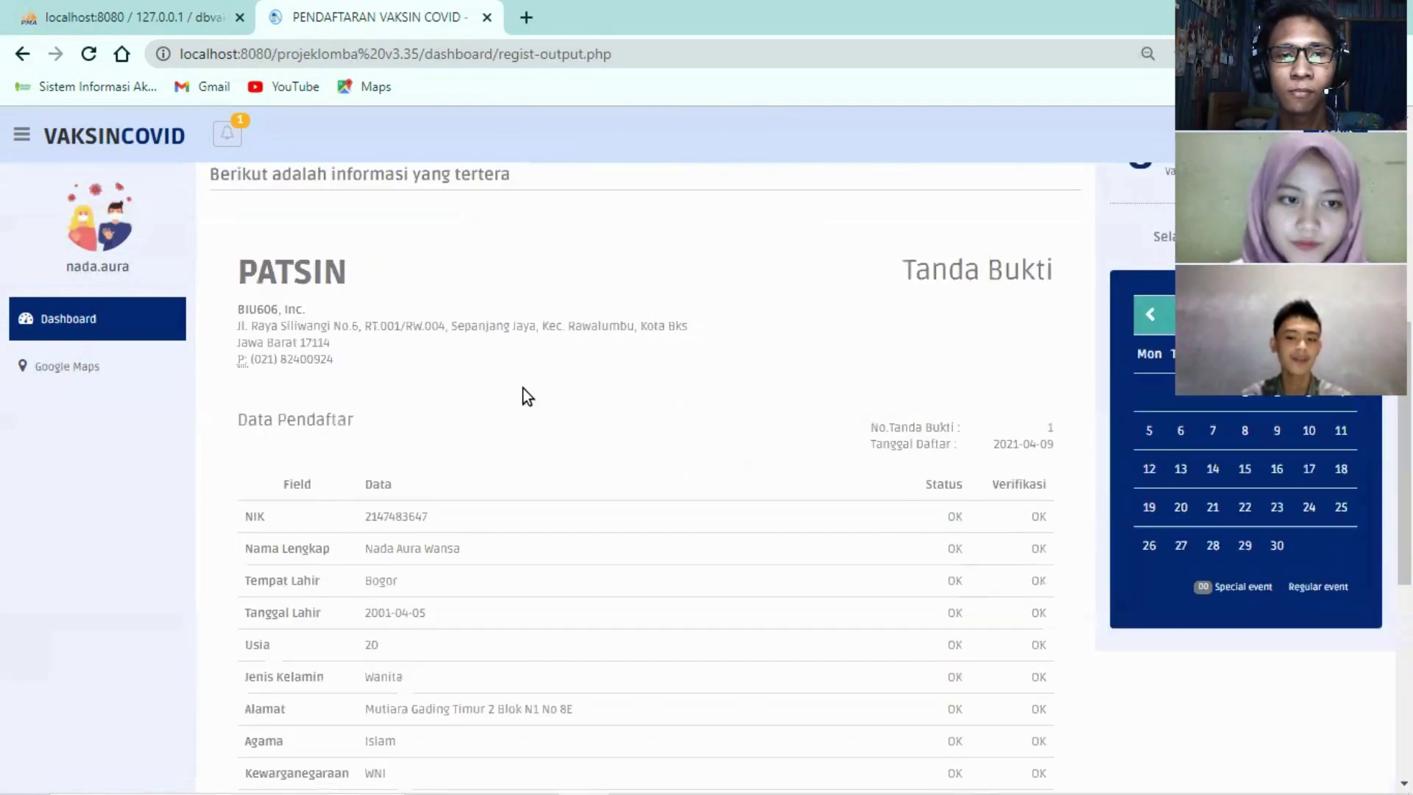
{"action": "scroll", "coordinate": [524, 390], "scroll_direction": "down", "scroll_amount": 2}
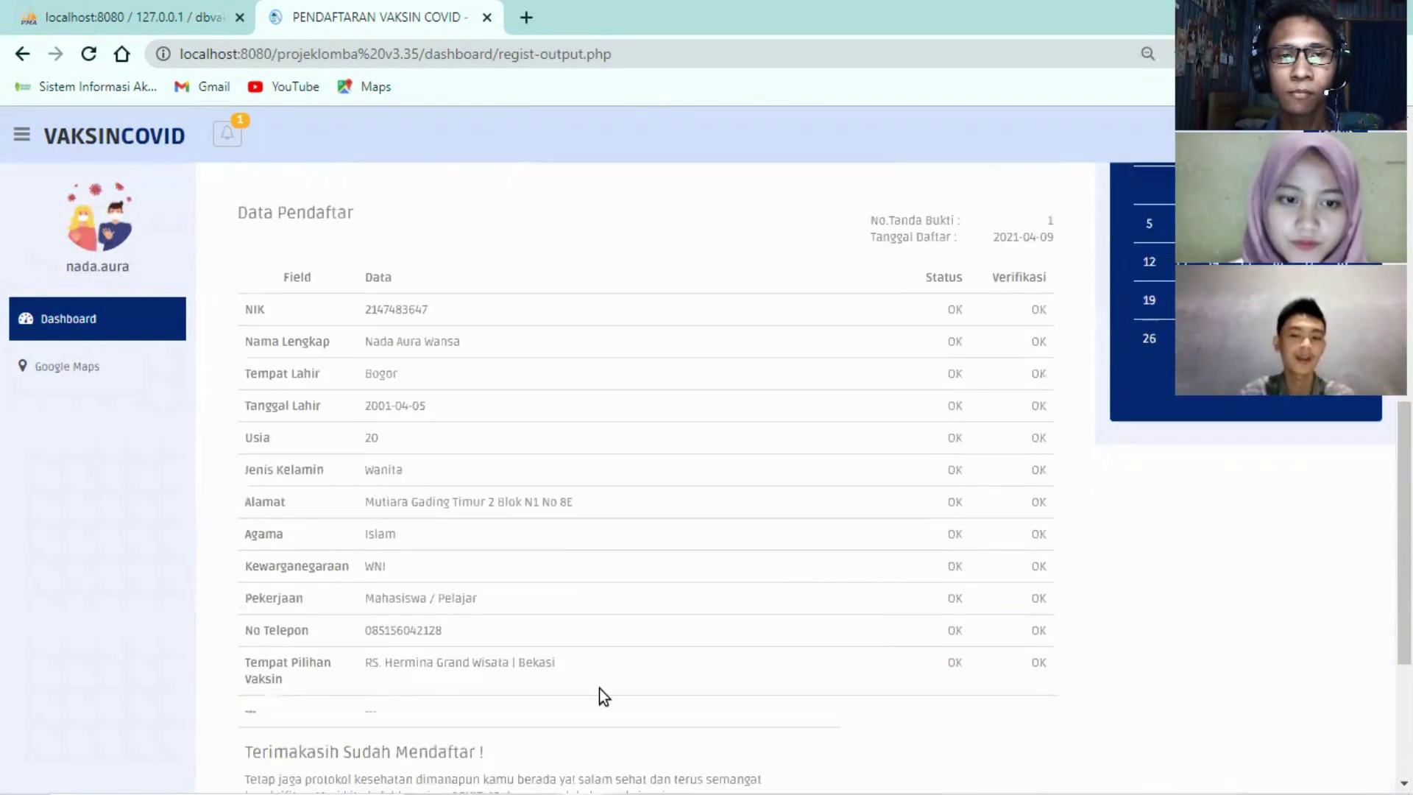
{"action": "scroll", "coordinate": [597, 377], "scroll_direction": "down", "scroll_amount": 2}
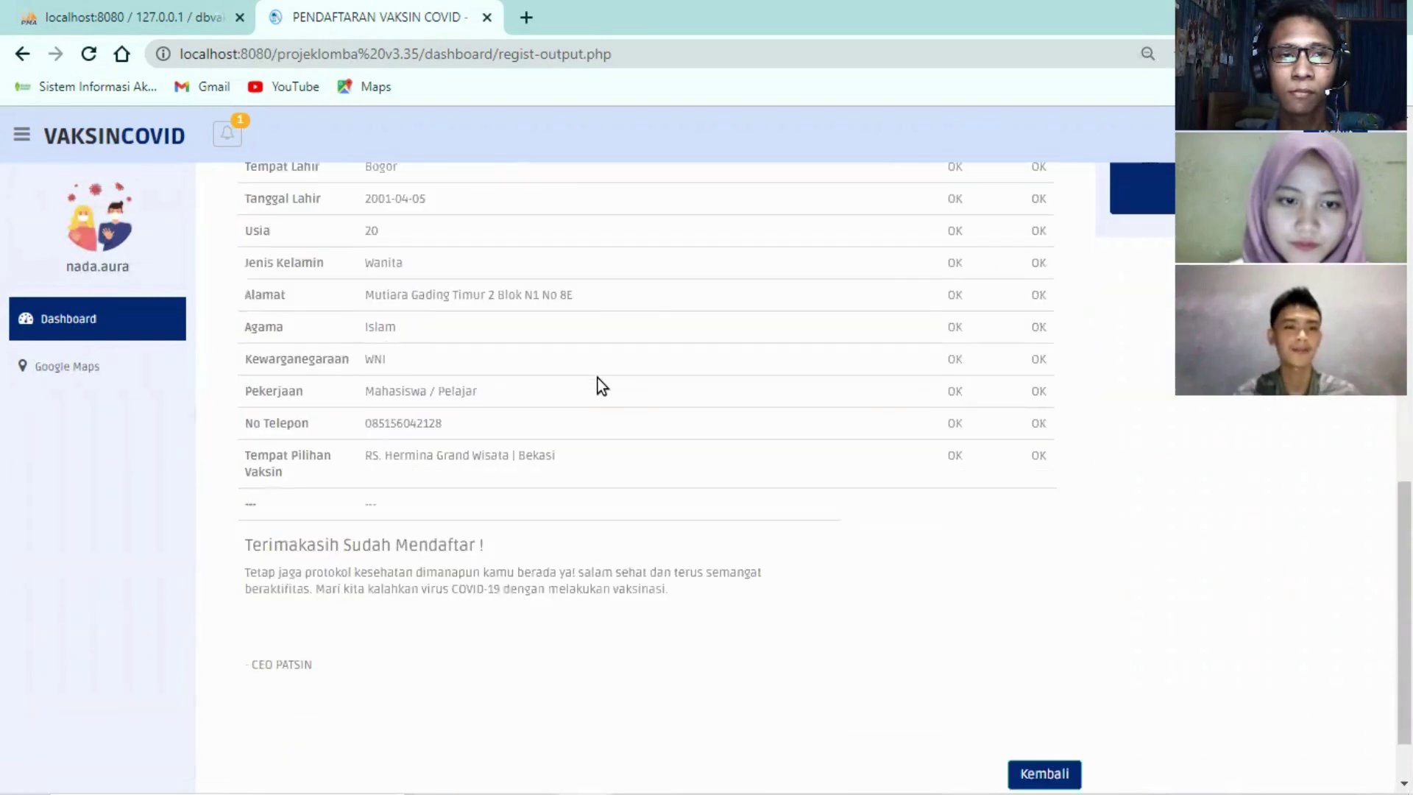
{"action": "scroll", "coordinate": [598, 377], "scroll_direction": "down", "scroll_amount": 1}
{"action": "scroll", "coordinate": [615, 427], "scroll_direction": "up", "scroll_amount": 15}
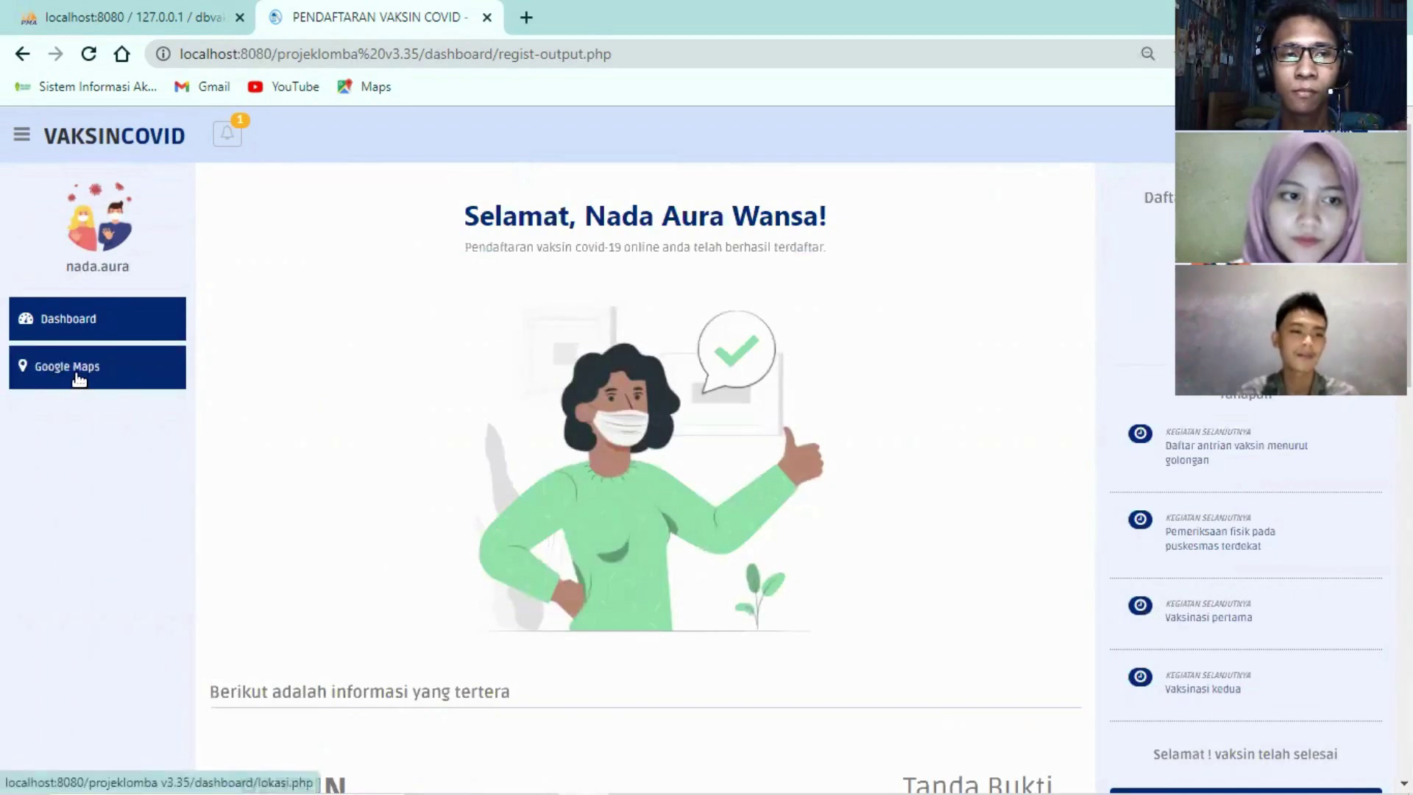
On the Google Maps route page, set the home location as the starting point
{"action": "left_click", "coordinate": [48, 377]}
{"action": "left_click", "coordinate": [204, 269]}
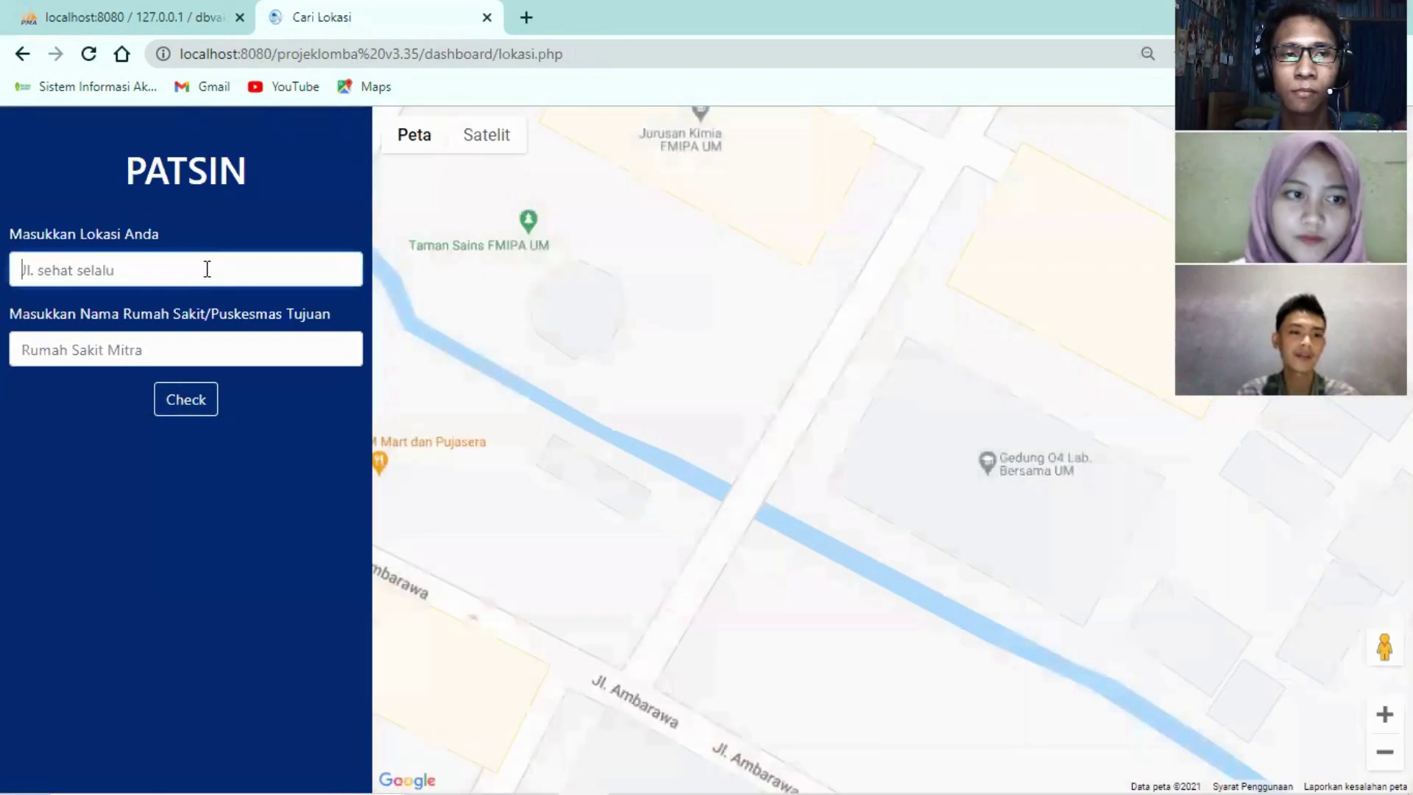
{"action": "type", "text": "Mutai"}
{"action": "key", "text": "BackSpace"}
{"action": "key", "text": "BackSpace"}
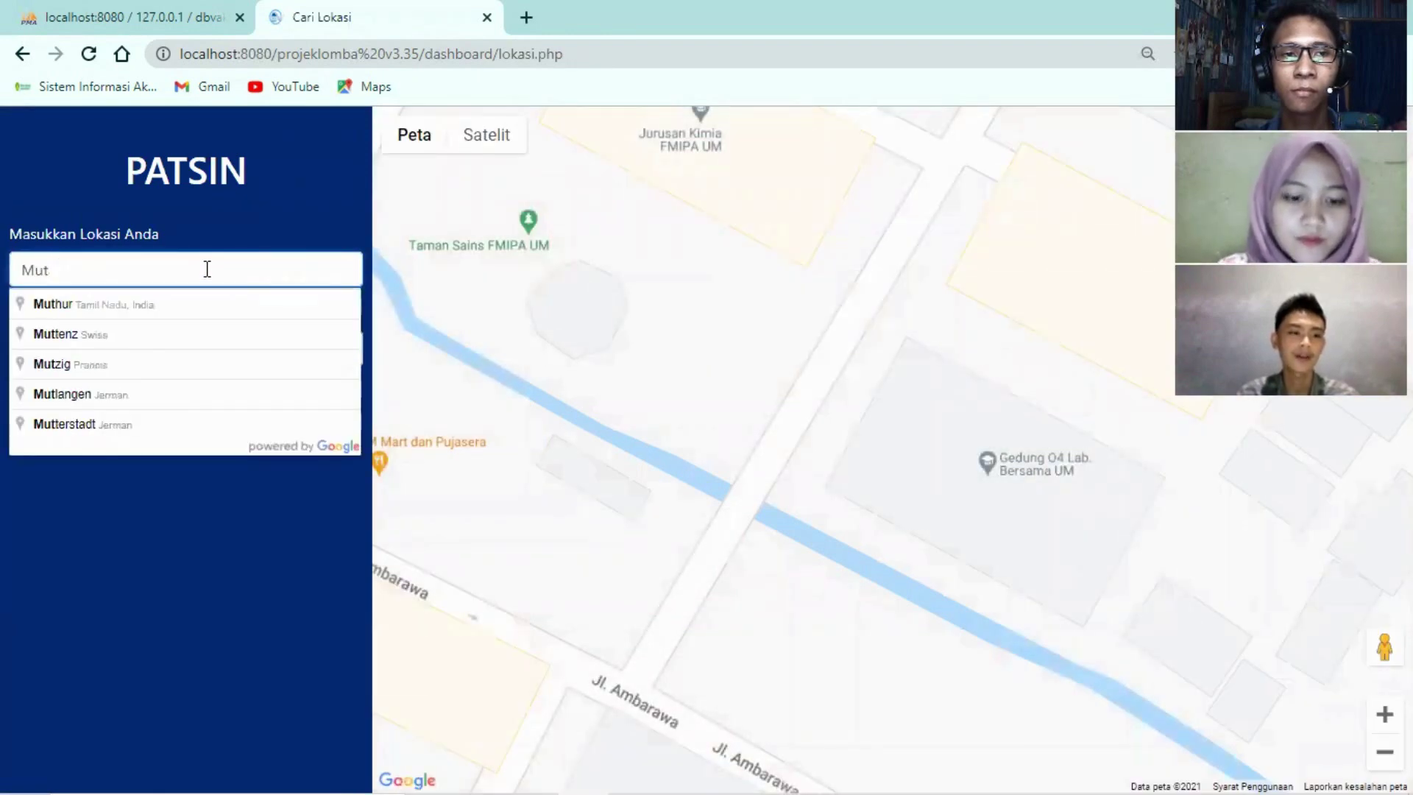
{"action": "type", "text": "iara"}
{"action": "left_click", "coordinate": [115, 316]}
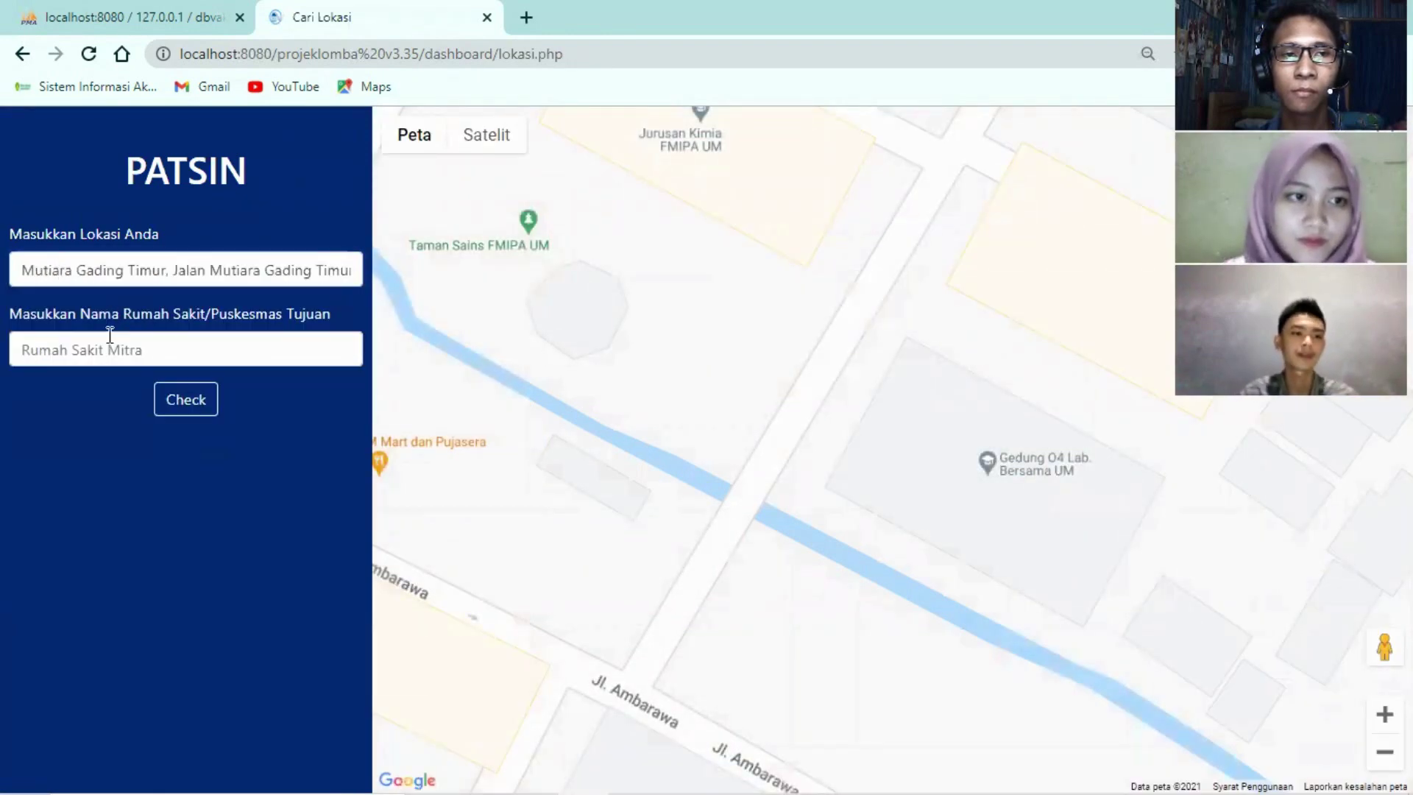
Set Hermina Bekasi Timur hospital as the destination, giving a 15.6 km, 25 min route
{"action": "left_click", "coordinate": [112, 343]}
{"action": "type", "text": "Hermin"}
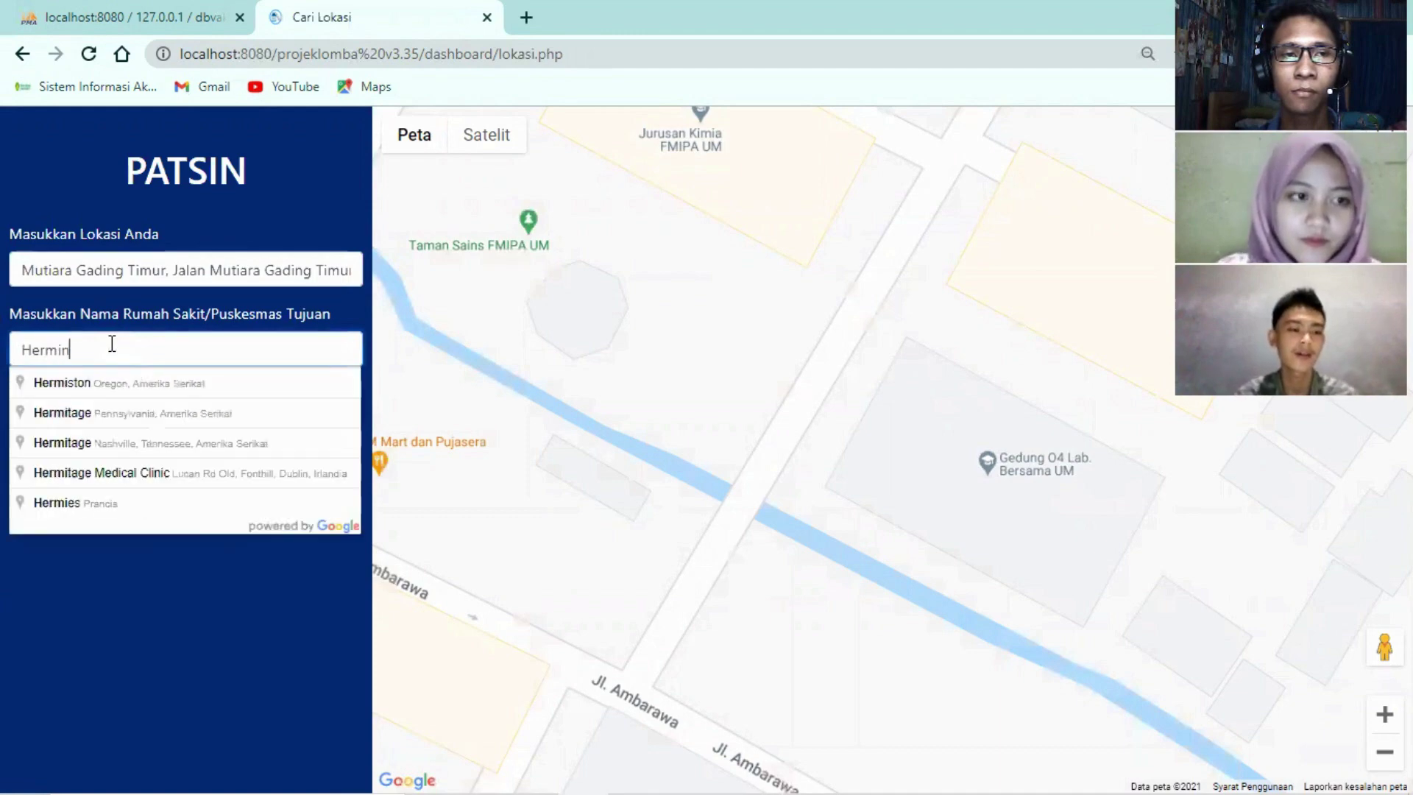
{"action": "type", "text": "a bekasi t"}
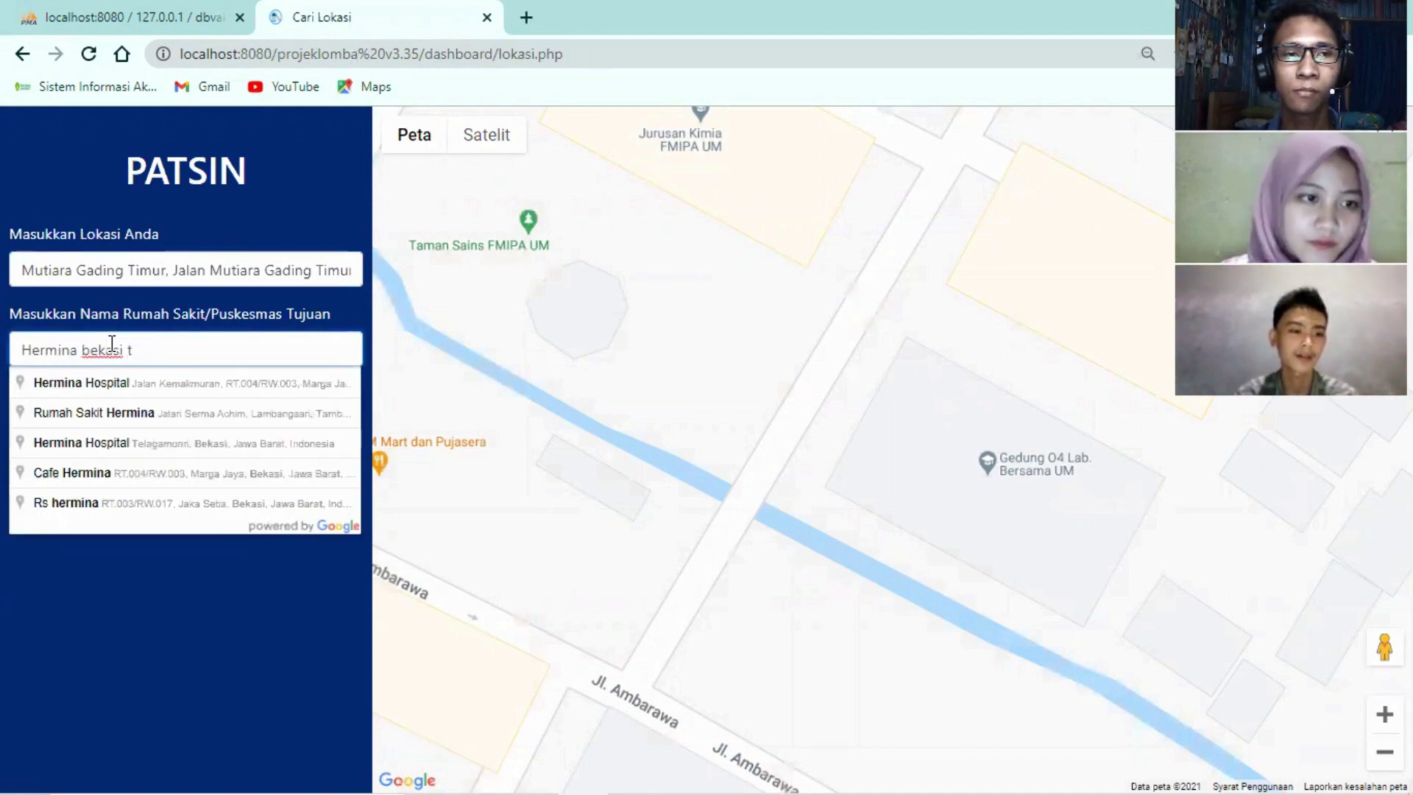
{"action": "type", "text": "imur"}
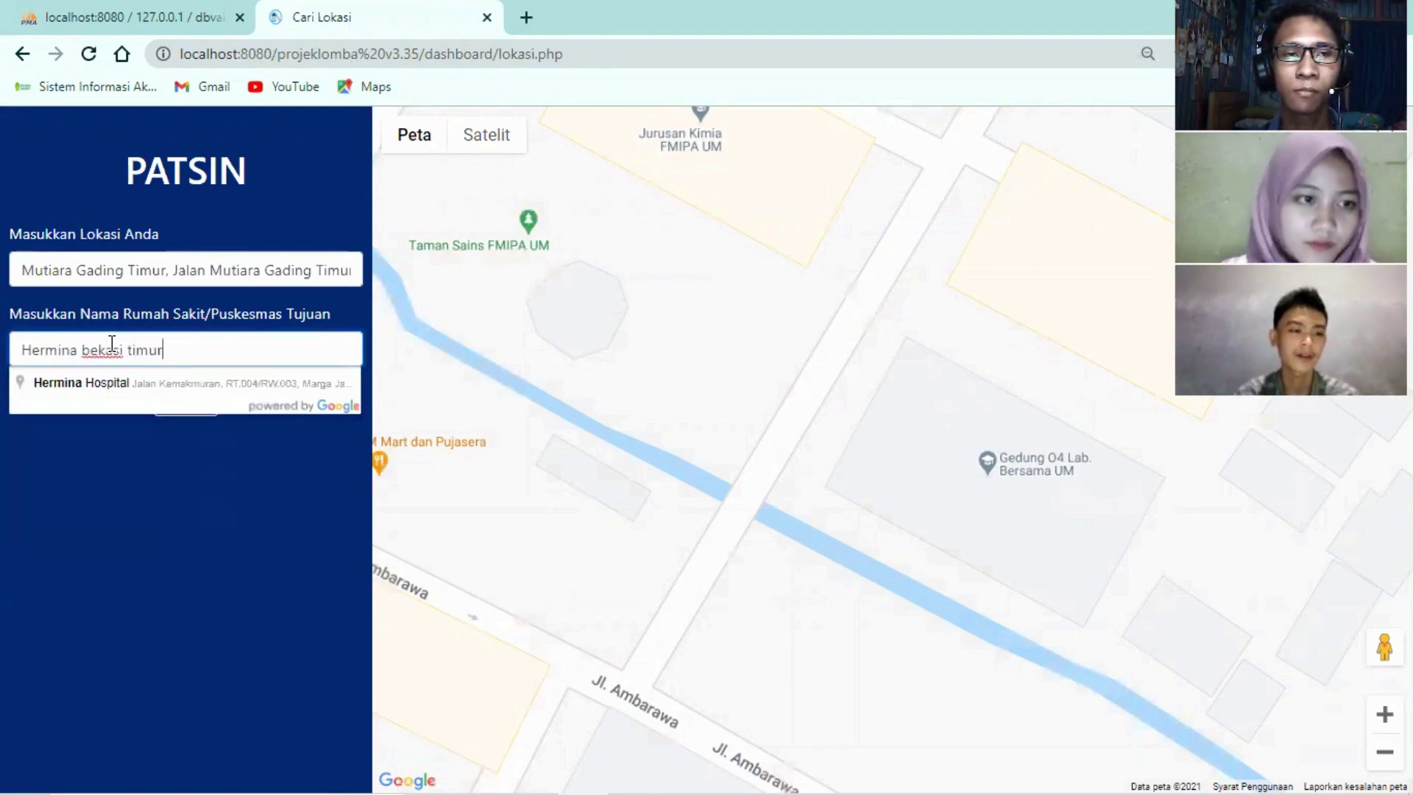
{"action": "left_click", "coordinate": [121, 384]}
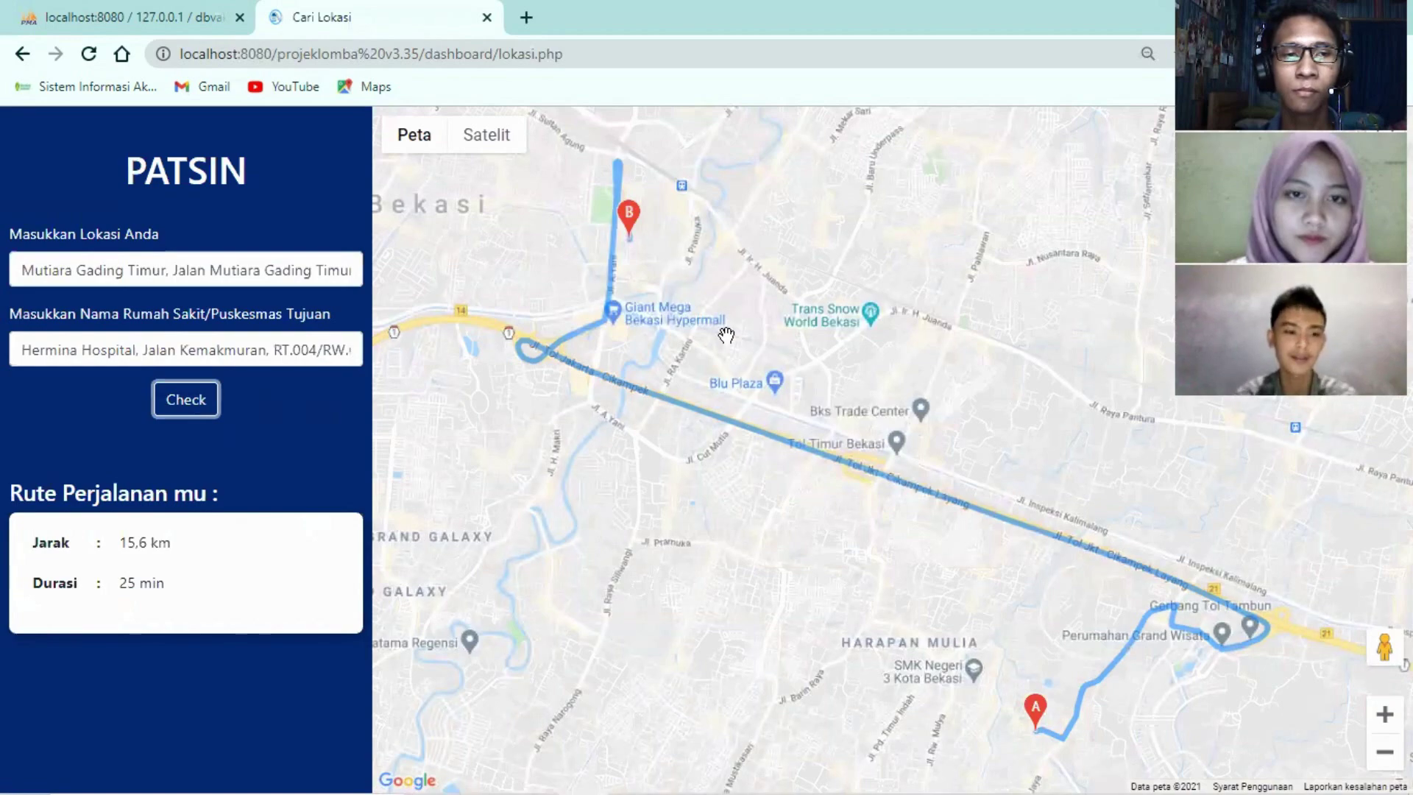
Check the addresses of markers B and A, then return to the registration confirmation
{"action": "left_click", "coordinate": [638, 228]}
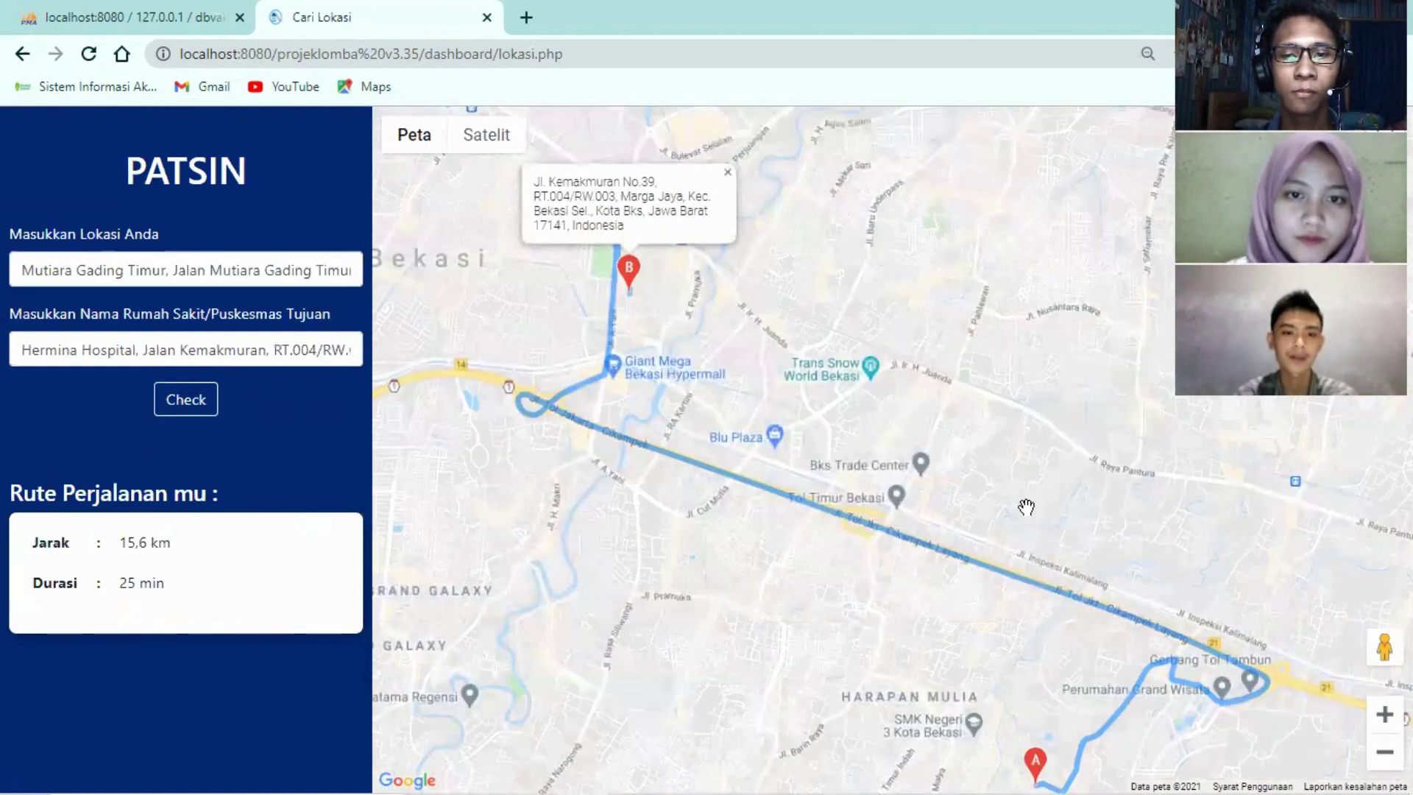
{"action": "scroll", "coordinate": [1034, 521], "scroll_direction": "down", "scroll_amount": 2}
{"action": "scroll", "coordinate": [1089, 570], "scroll_direction": "up", "scroll_amount": 2}
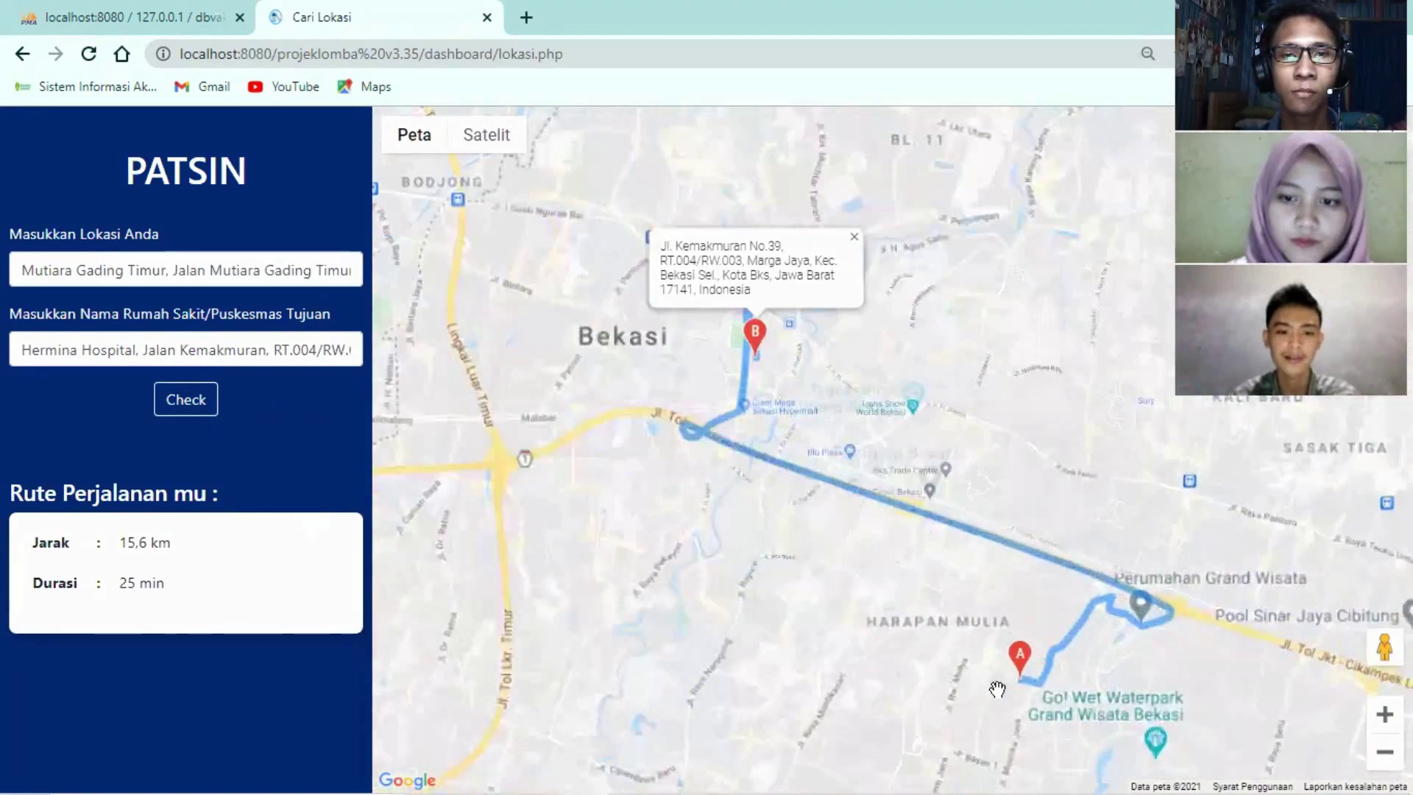
{"action": "left_click", "coordinate": [986, 717]}
{"action": "scroll", "coordinate": [693, 441], "scroll_direction": "up", "scroll_amount": 2}
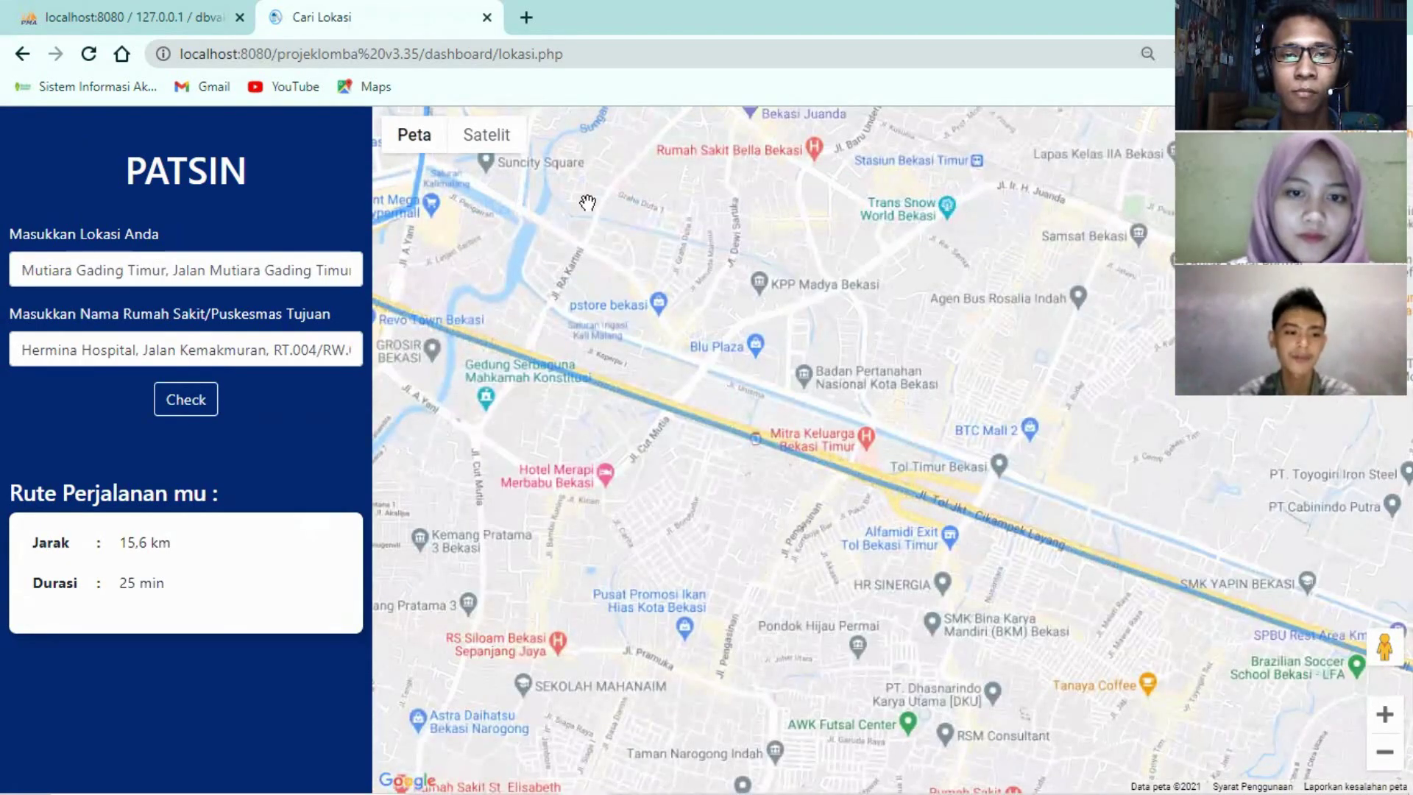
{"action": "key", "text": "Tab"}
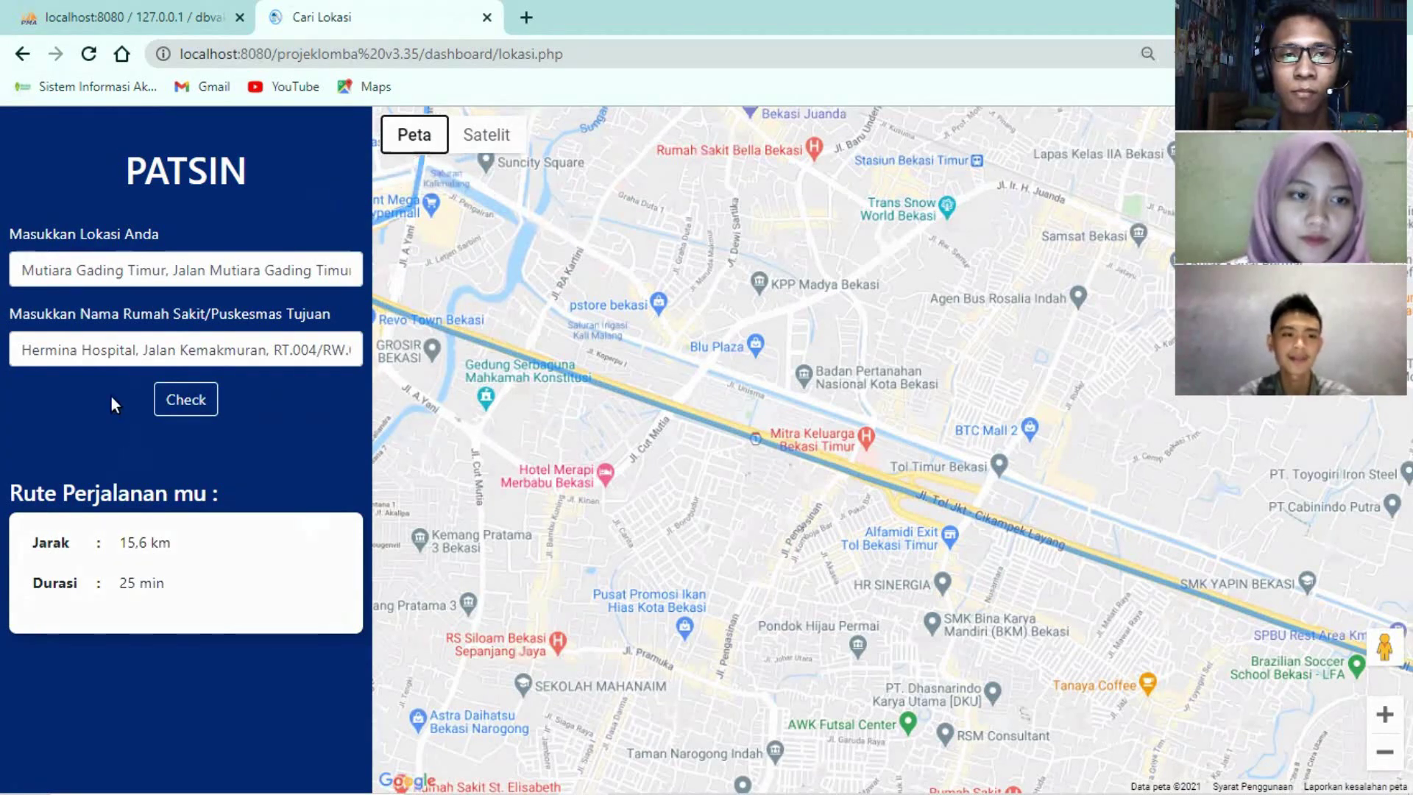
{"action": "left_click", "coordinate": [23, 53]}
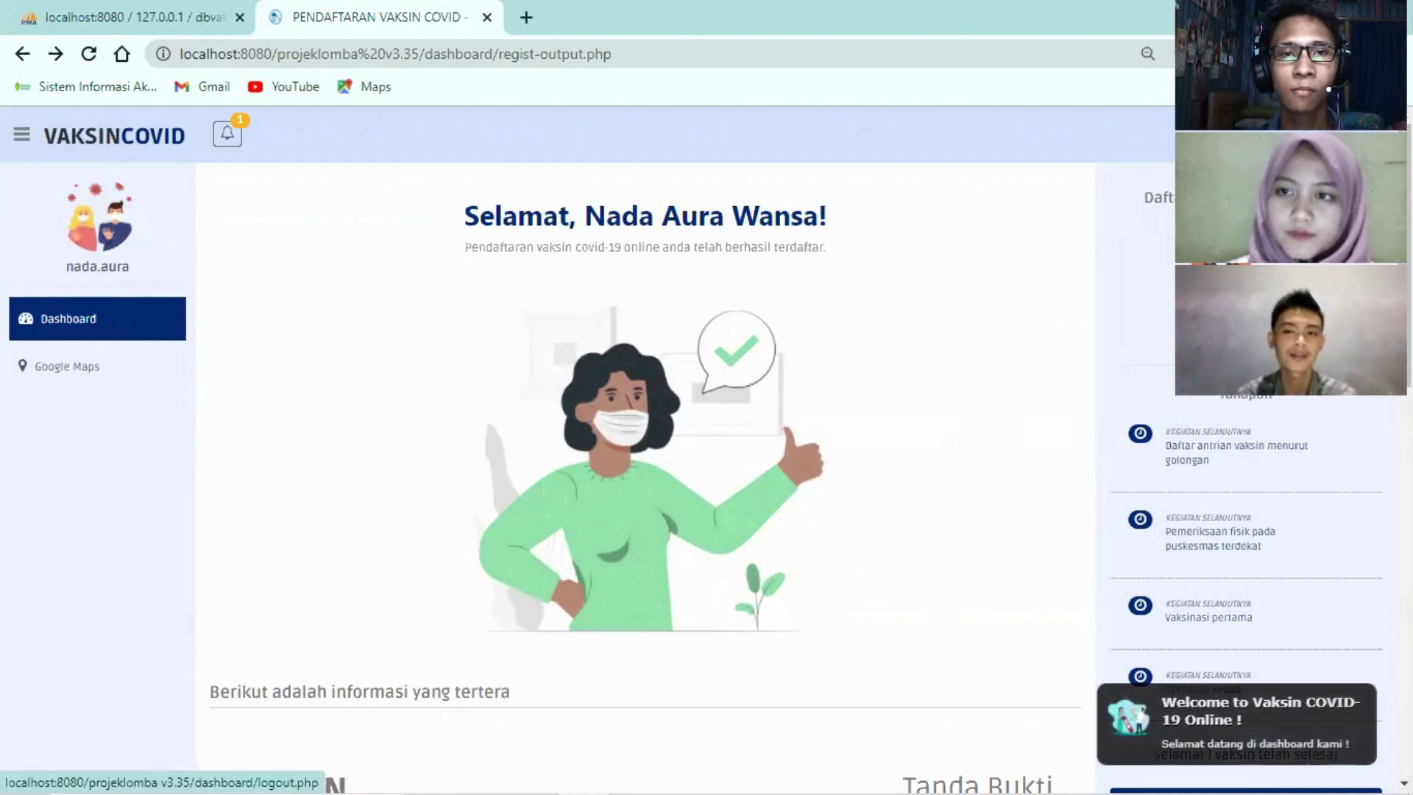
Log out of the vaccine account to the login page and bring up the Windows Start menu
{"action": "left_click", "coordinate": [1376, 133]}
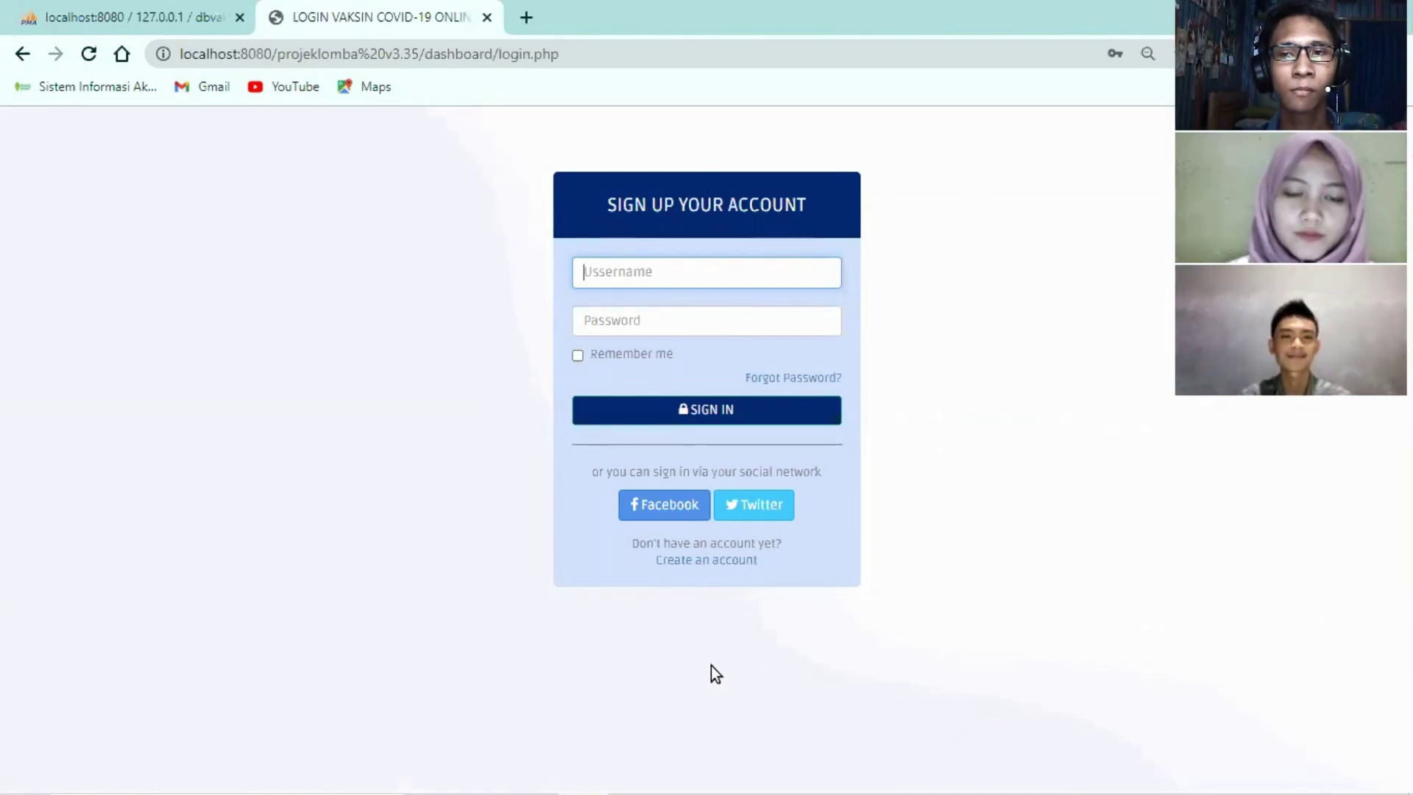
{"action": "mouse_move", "coordinate": [861, 765]}
{"action": "key", "text": "super"}
{"action": "mouse_move", "coordinate": [929, 773]}
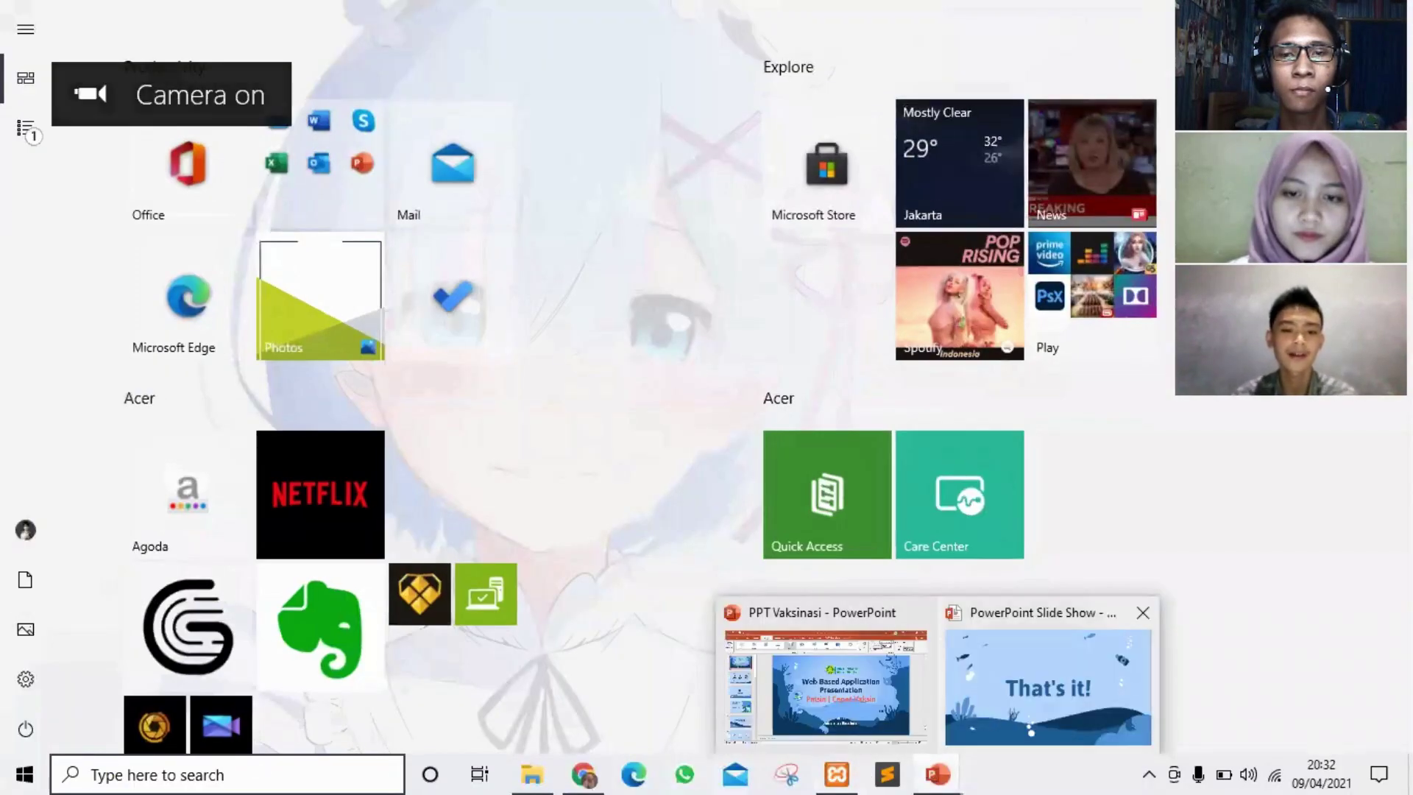